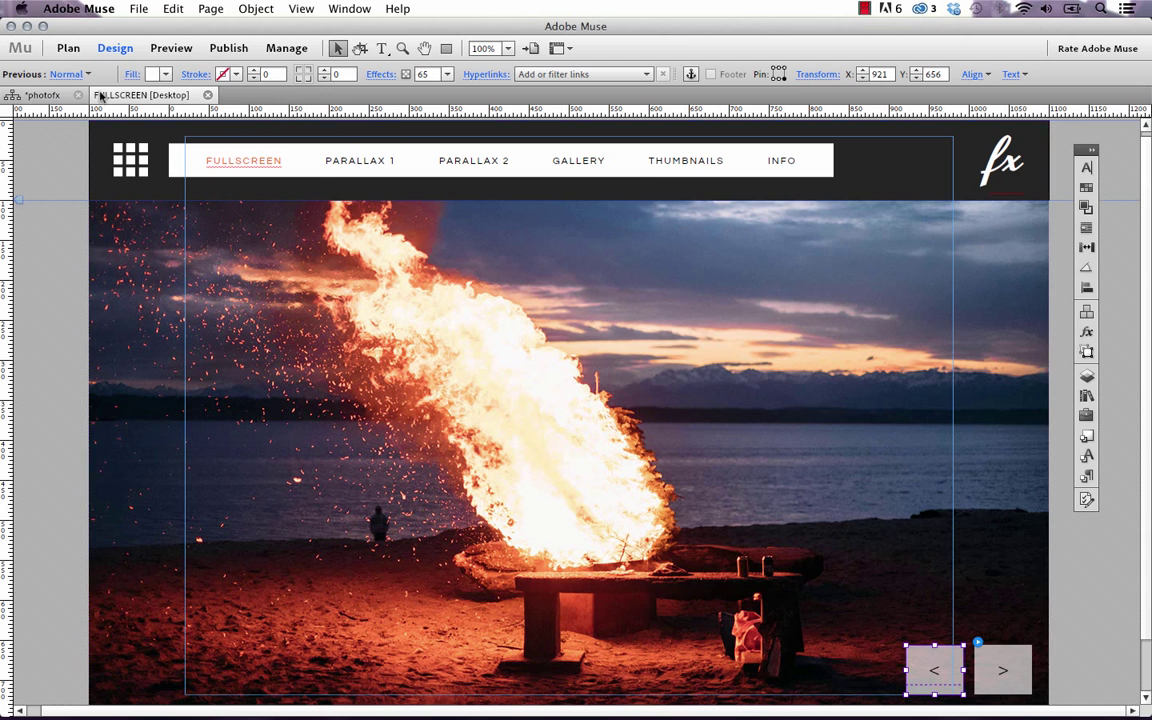
Step: Switch to the photofx site plan, showing page thumbnails FULLSCREEN through THUMBNAILS and the Navigation Menu master
{"action": "left_click", "coordinate": [40, 94]}
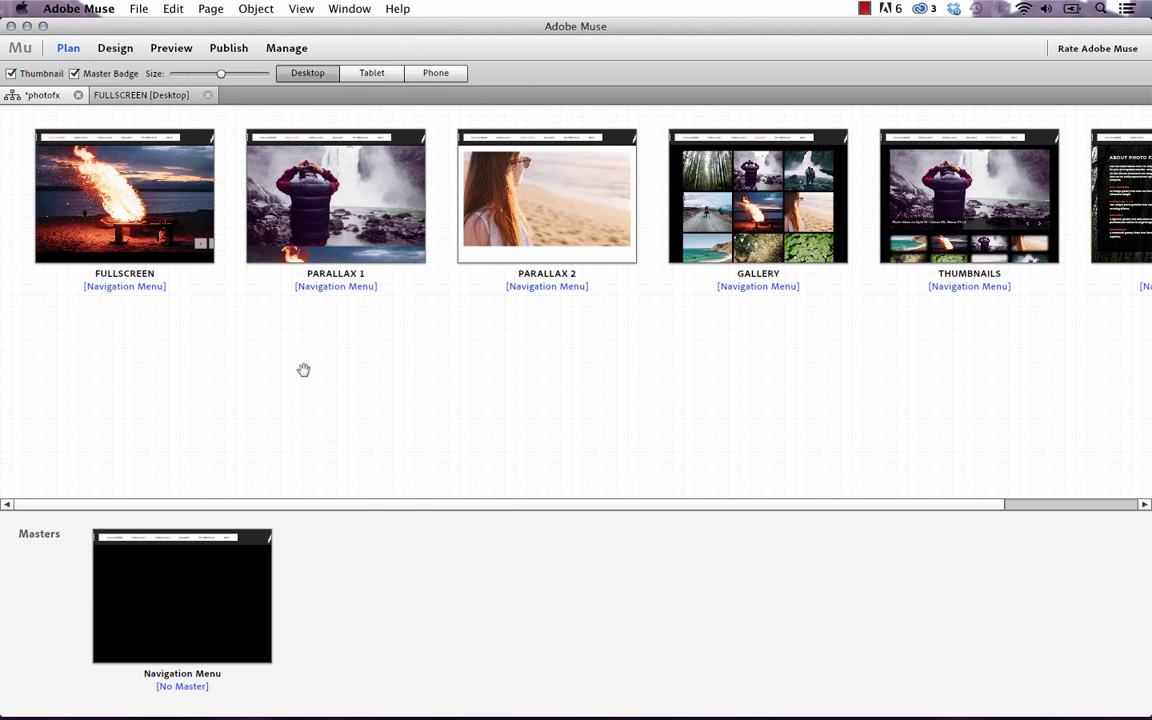
{"action": "right_click", "coordinate": [151, 210]}
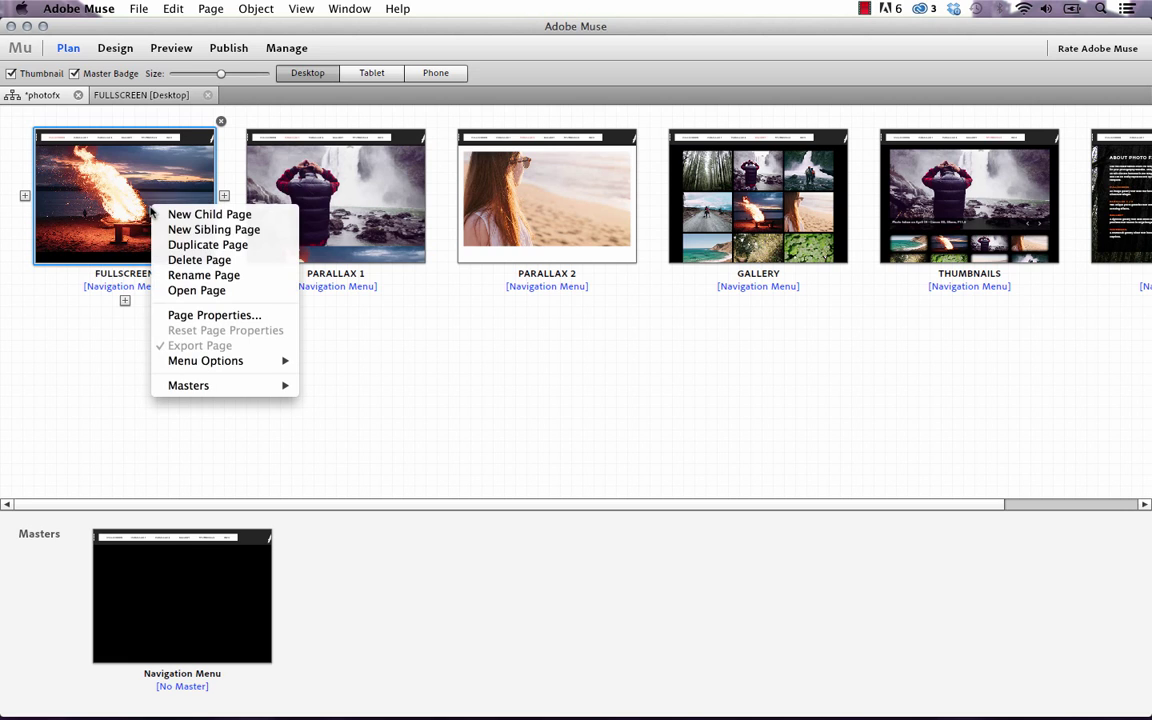
{"action": "left_click", "coordinate": [205, 245]}
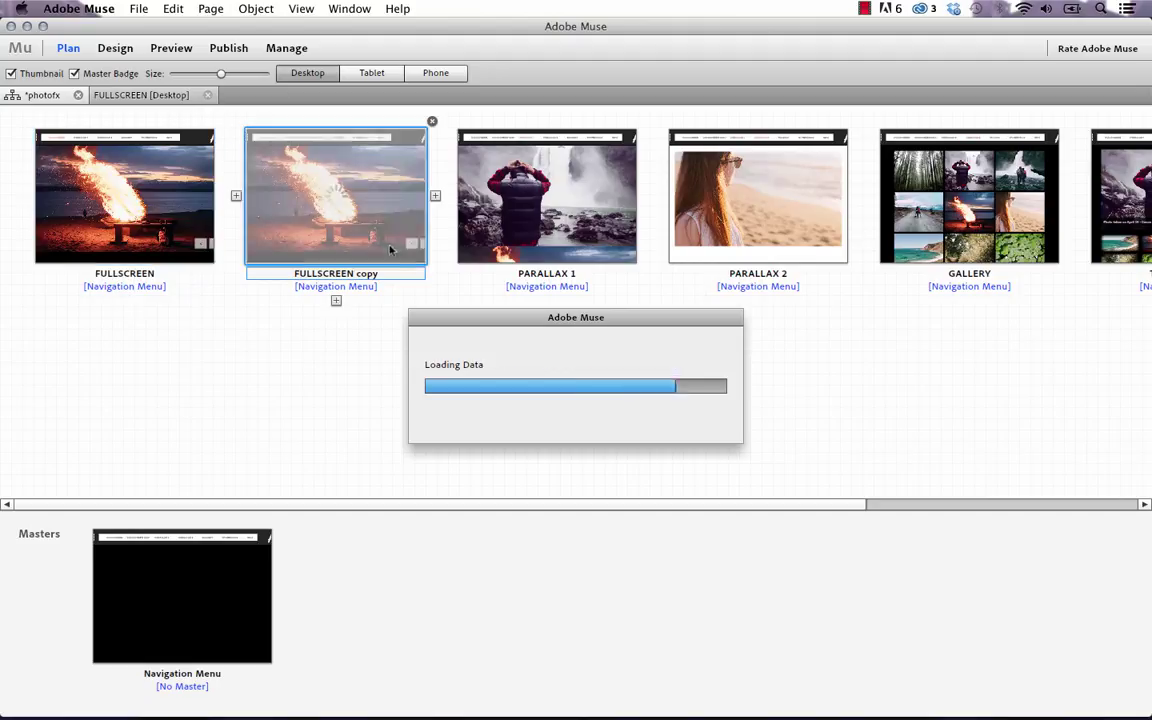
{"action": "type", "text": "FULLSCREEN 2"}
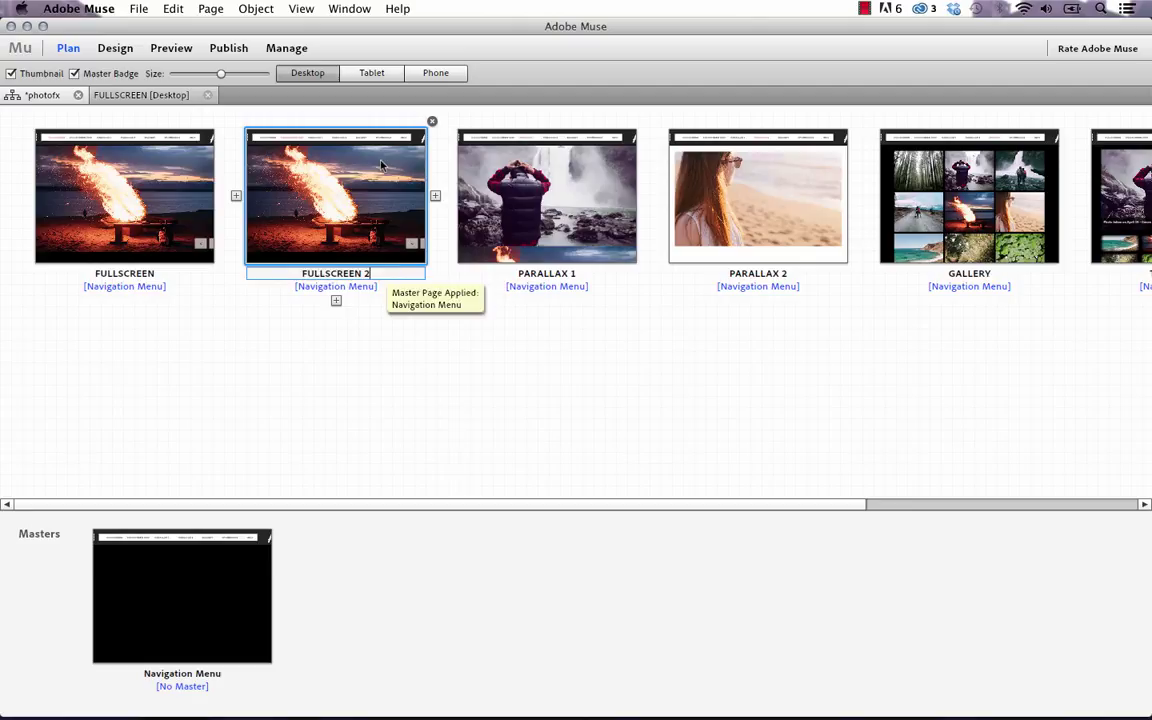
{"action": "key", "text": "Return"}
{"action": "double_click", "coordinate": [389, 230]}
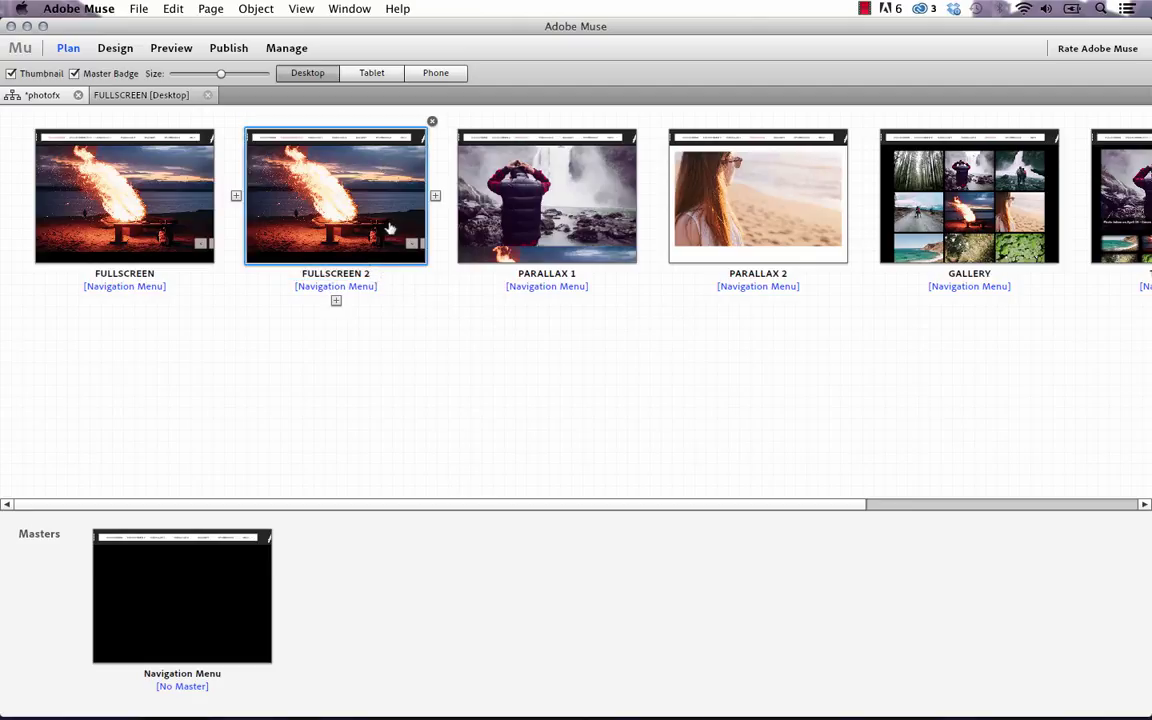
{"action": "left_click", "coordinate": [432, 123]}
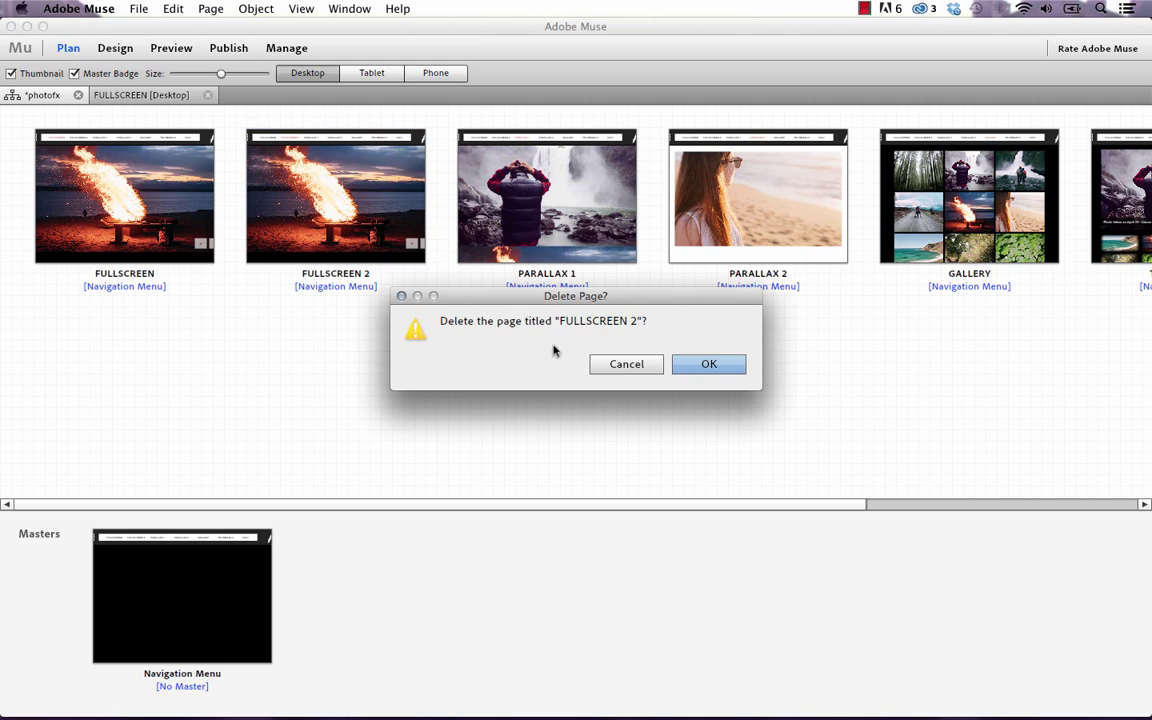
{"action": "left_click", "coordinate": [707, 366]}
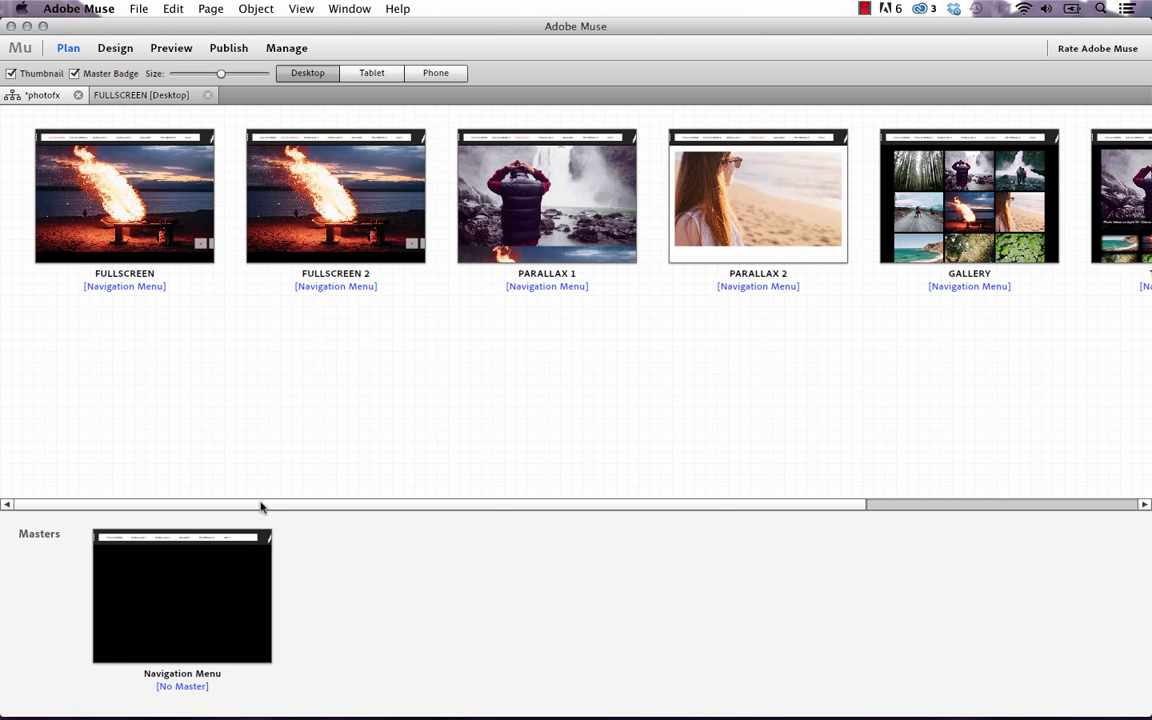
Step: Open the Navigation Menu master and its FULLSCREEN-to-INFO header menu for editing
{"action": "double_click", "coordinate": [224, 587]}
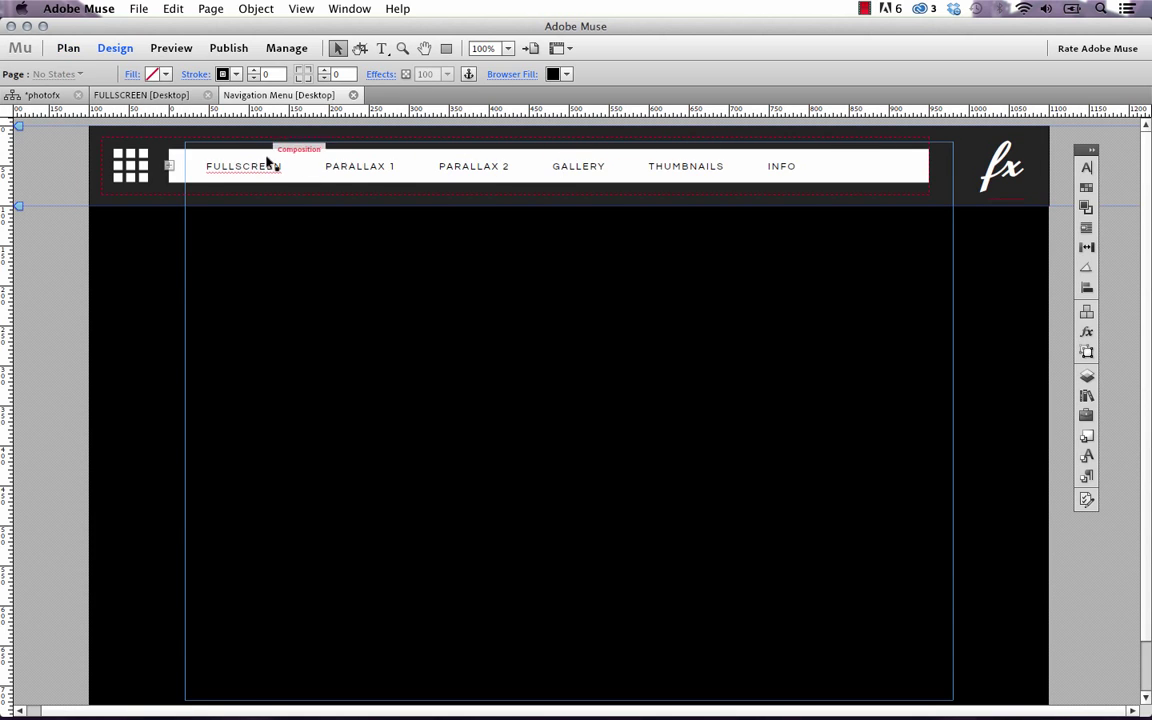
{"action": "left_click", "coordinate": [137, 9]}
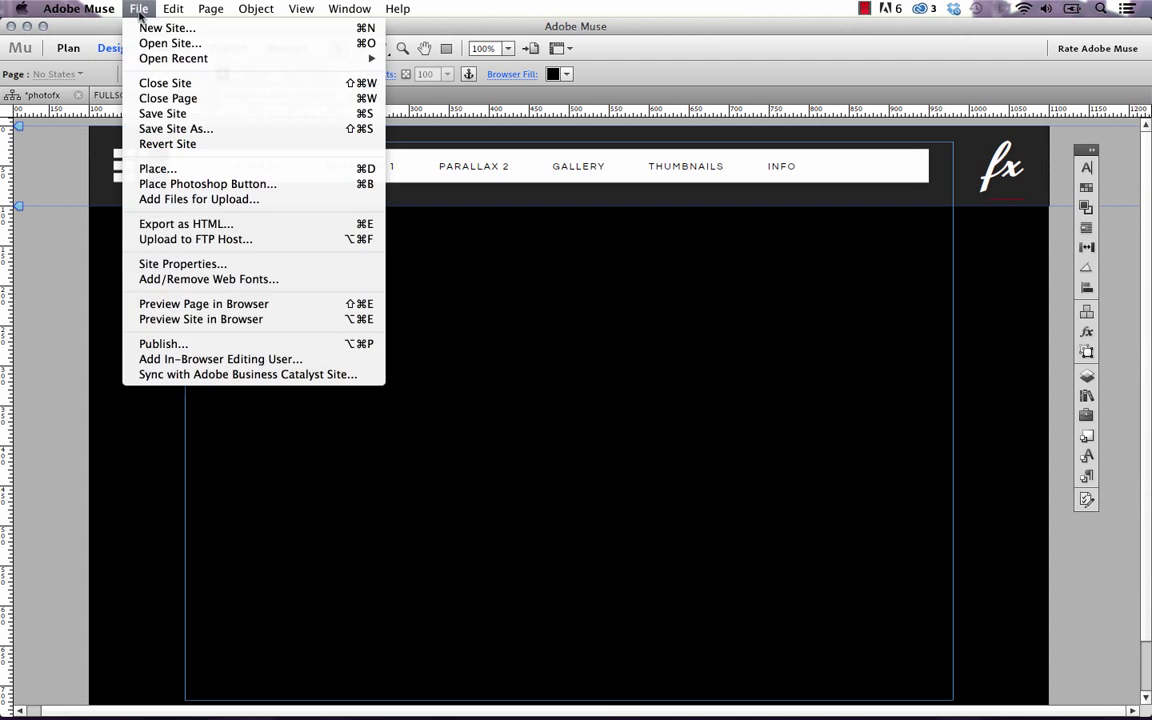
{"action": "left_click", "coordinate": [223, 309]}
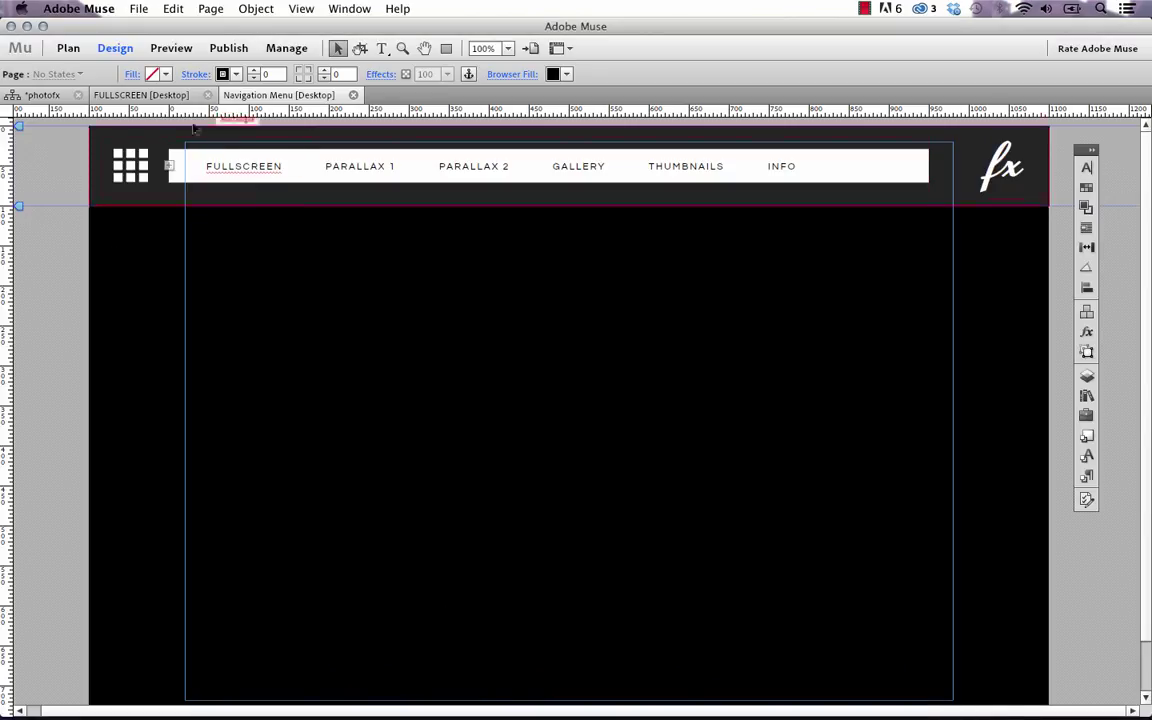
Step: Select the navigation composition widget and open its Composition Options (Stacked, On Rollover, Fading 0.4 s)
{"action": "left_click", "coordinate": [130, 166]}
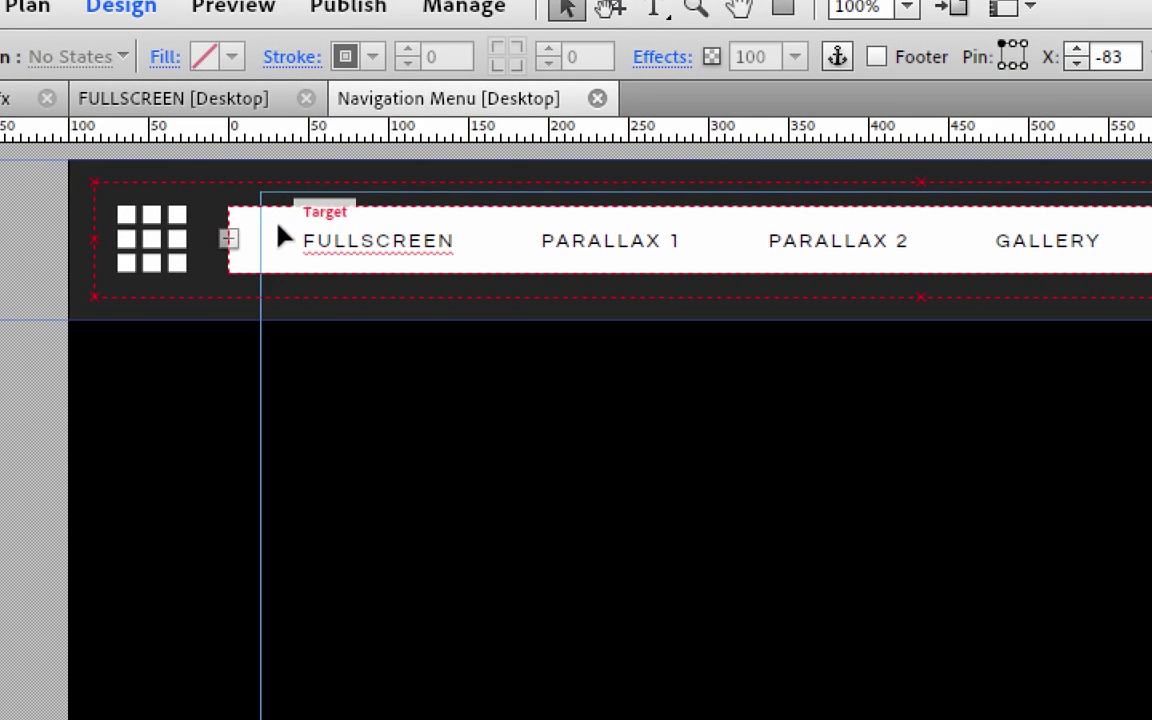
{"action": "left_click", "coordinate": [390, 243]}
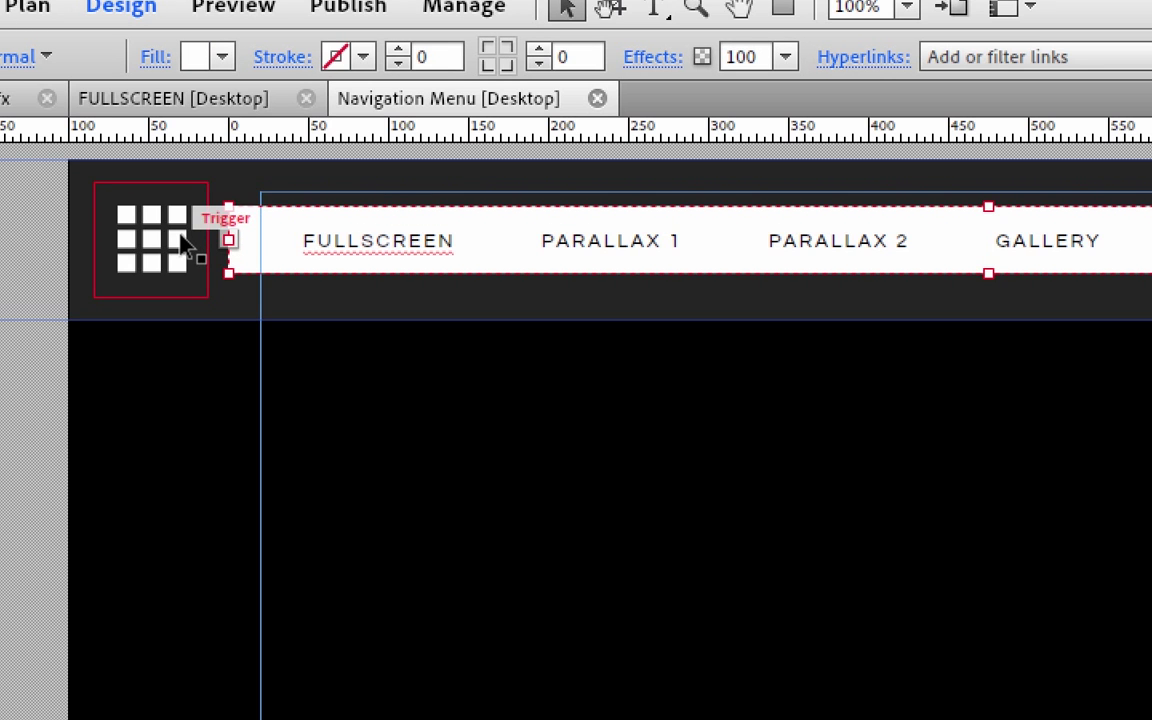
{"action": "left_click", "coordinate": [316, 247]}
{"action": "left_click", "coordinate": [494, 437]}
{"action": "left_click", "coordinate": [370, 249]}
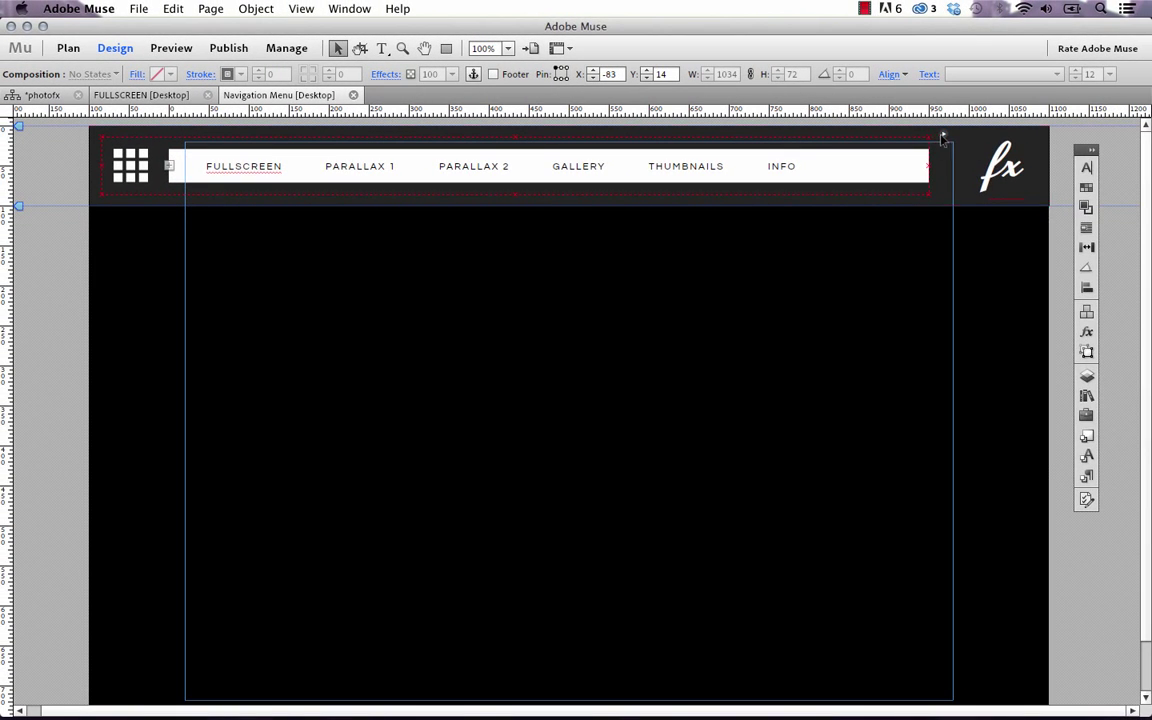
{"action": "left_click", "coordinate": [942, 137]}
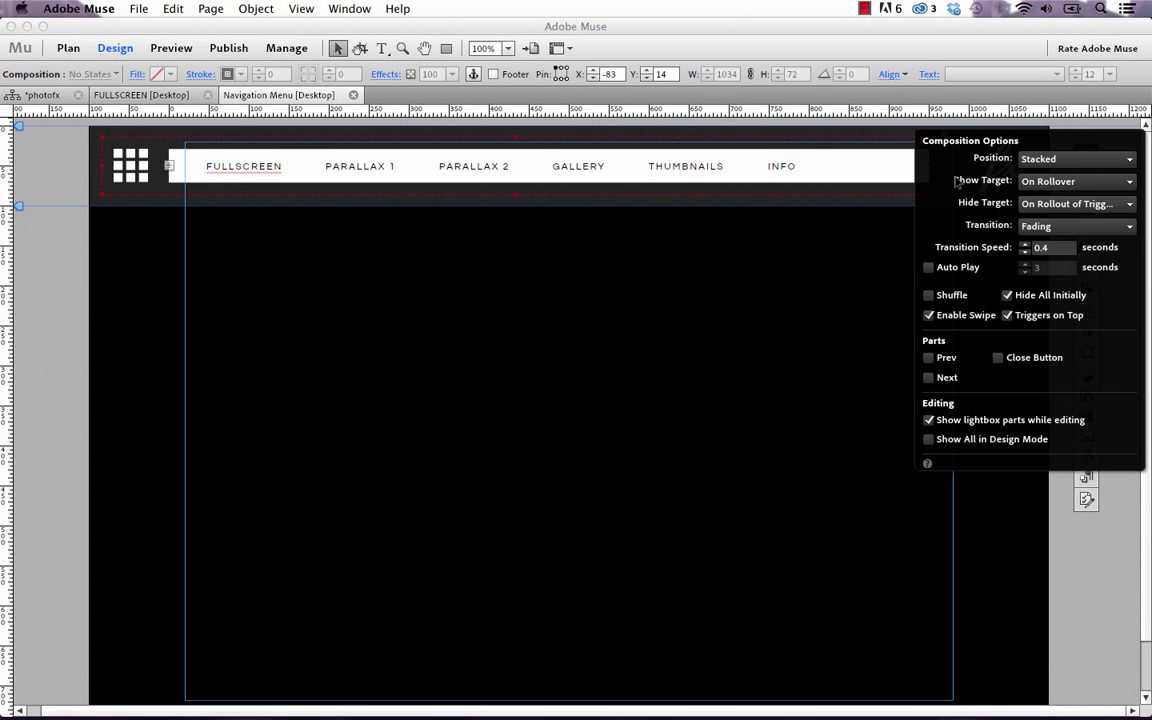
Step: Leave Show lightbox parts while editing on, close Composition Options, and select the FULLSCREEN menu item
{"action": "left_click", "coordinate": [928, 420]}
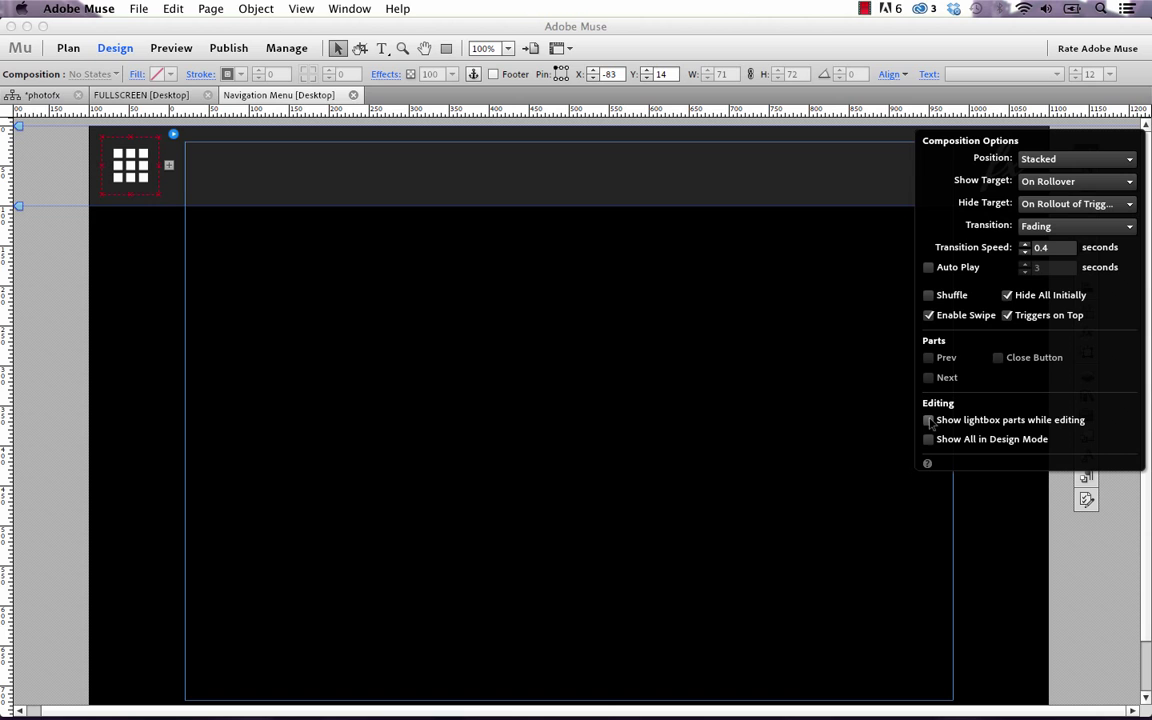
{"action": "left_click", "coordinate": [928, 420]}
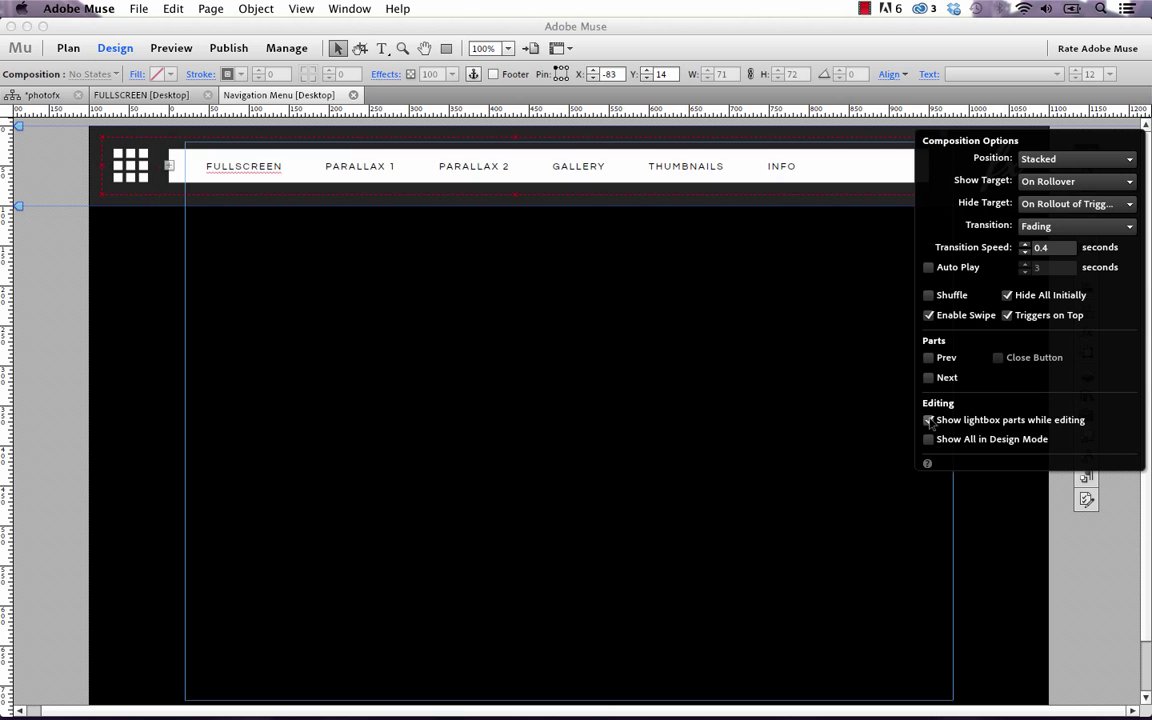
{"action": "left_click", "coordinate": [282, 172]}
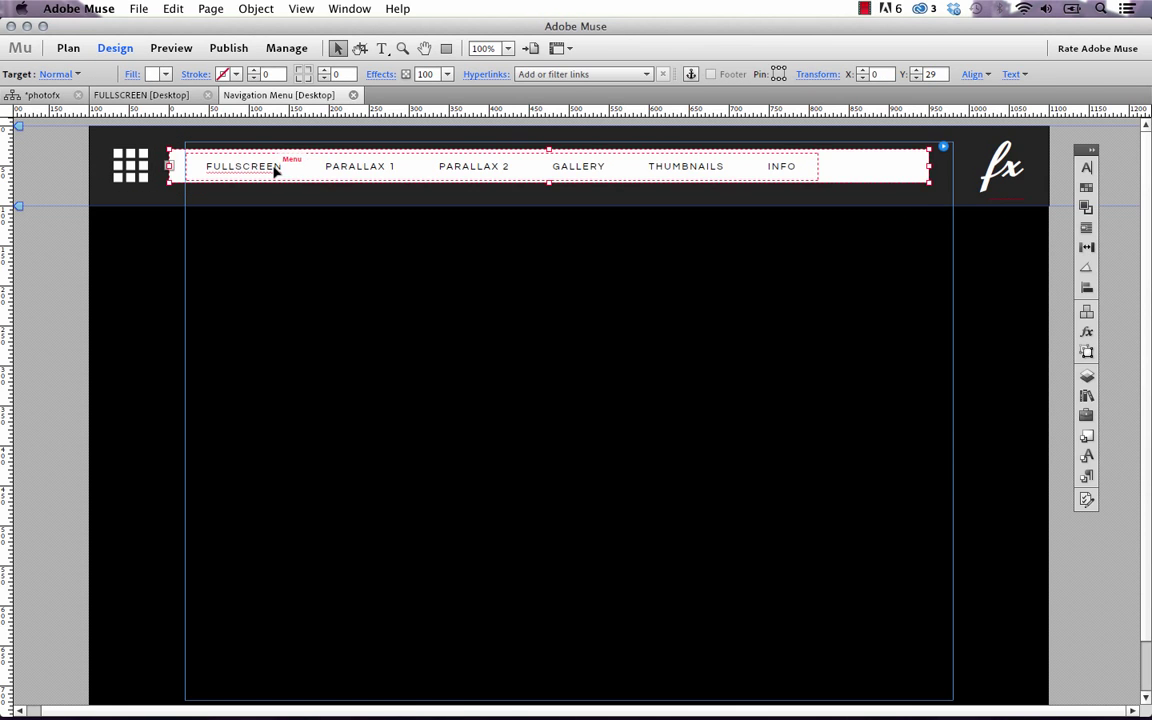
{"action": "left_click", "coordinate": [273, 170]}
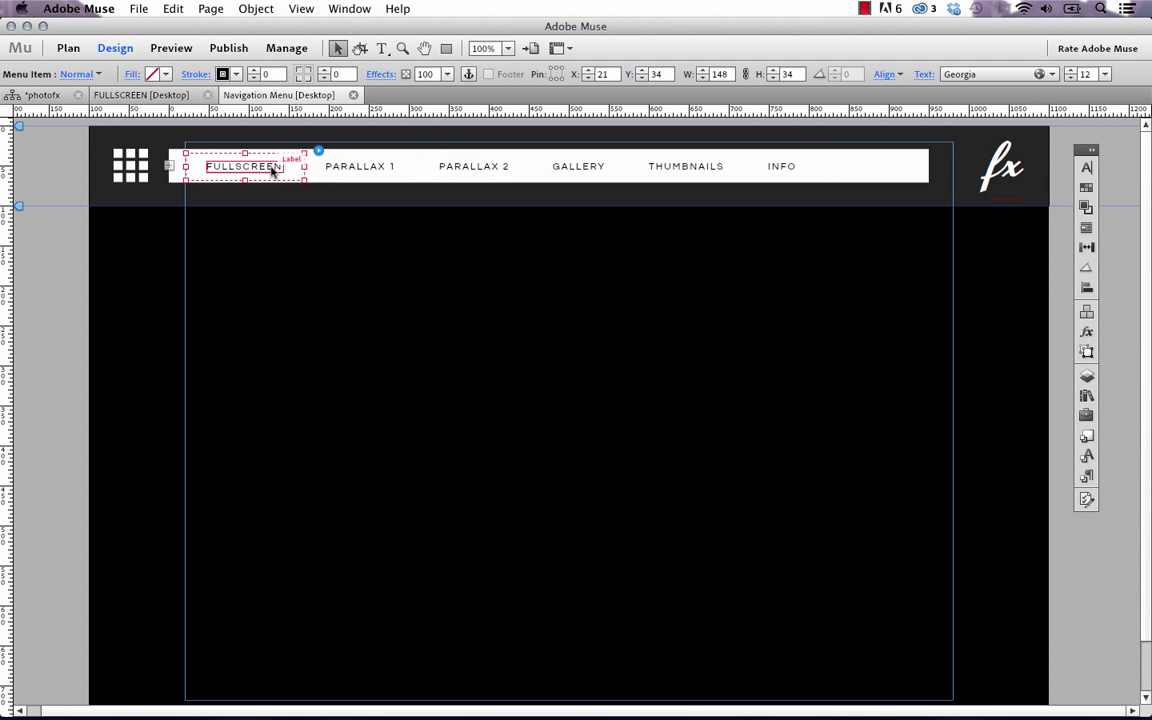
Step: Inspect the FULLSCREEN text label in the expanded side panels, then collapse them and deselect
{"action": "left_click", "coordinate": [1092, 149]}
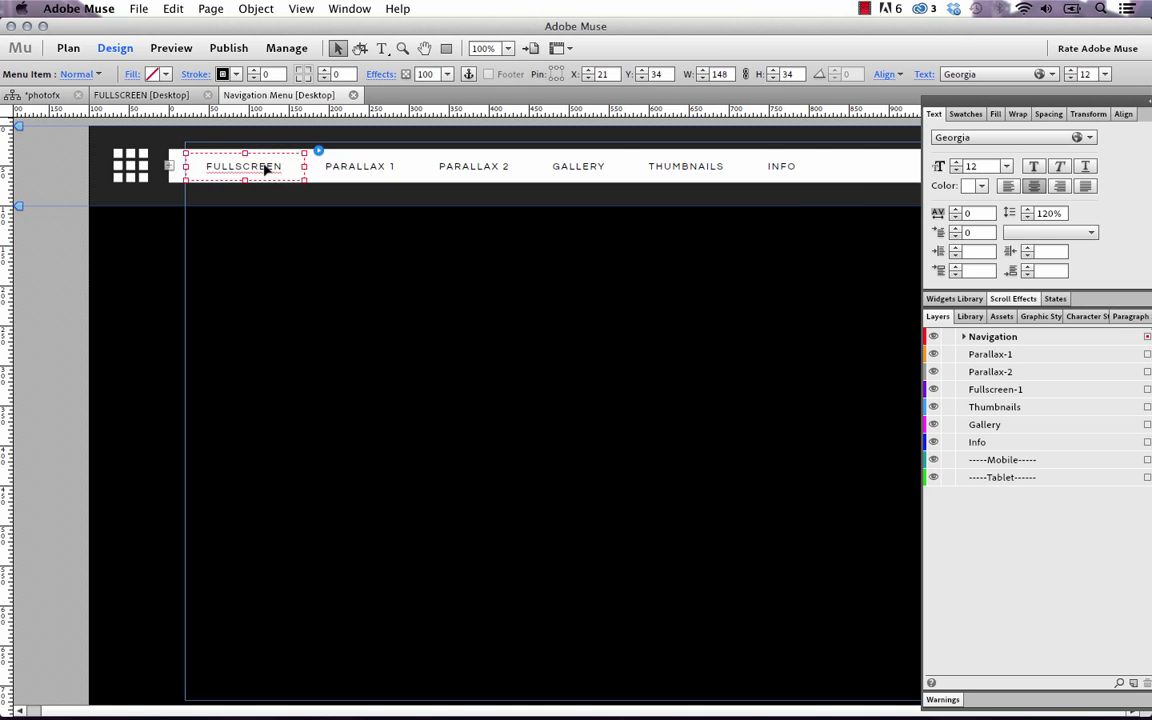
{"action": "left_click", "coordinate": [267, 170]}
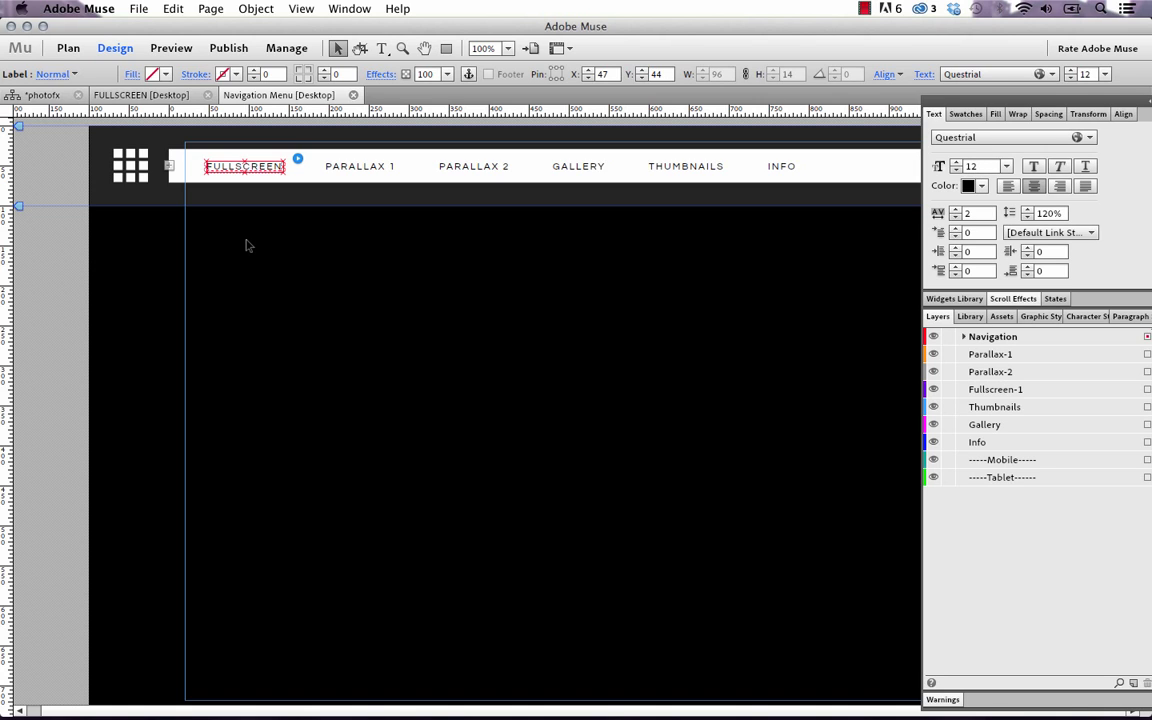
{"action": "left_click", "coordinate": [1146, 101]}
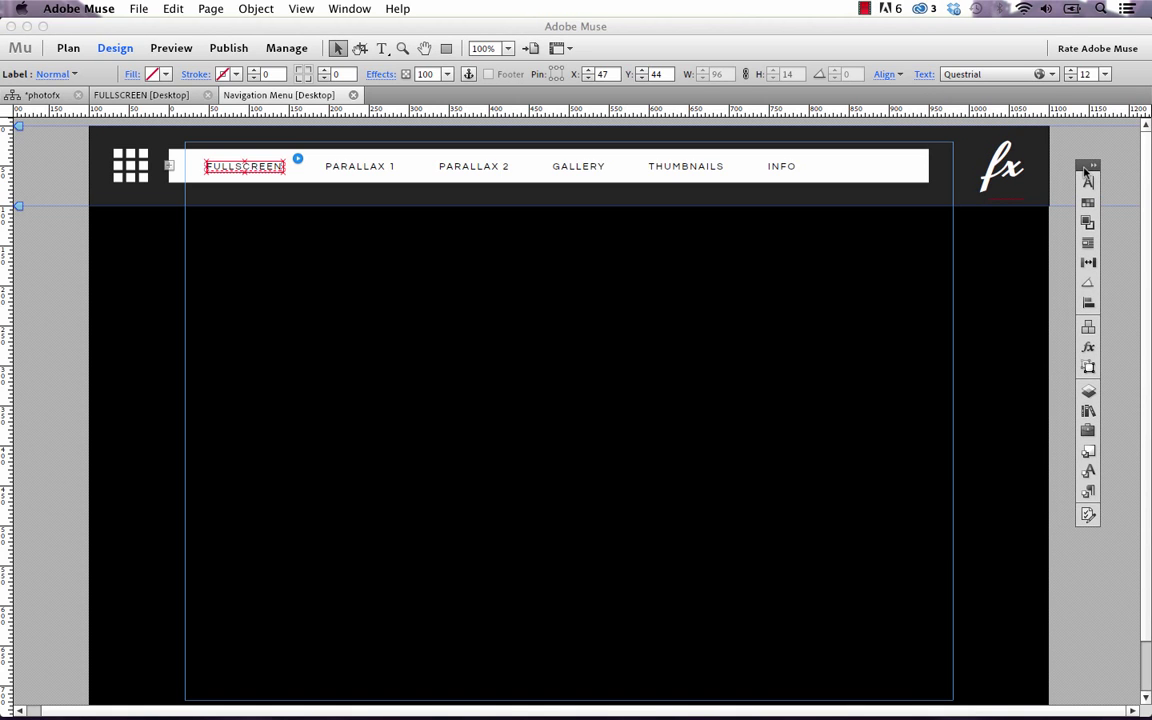
{"action": "left_click", "coordinate": [395, 443]}
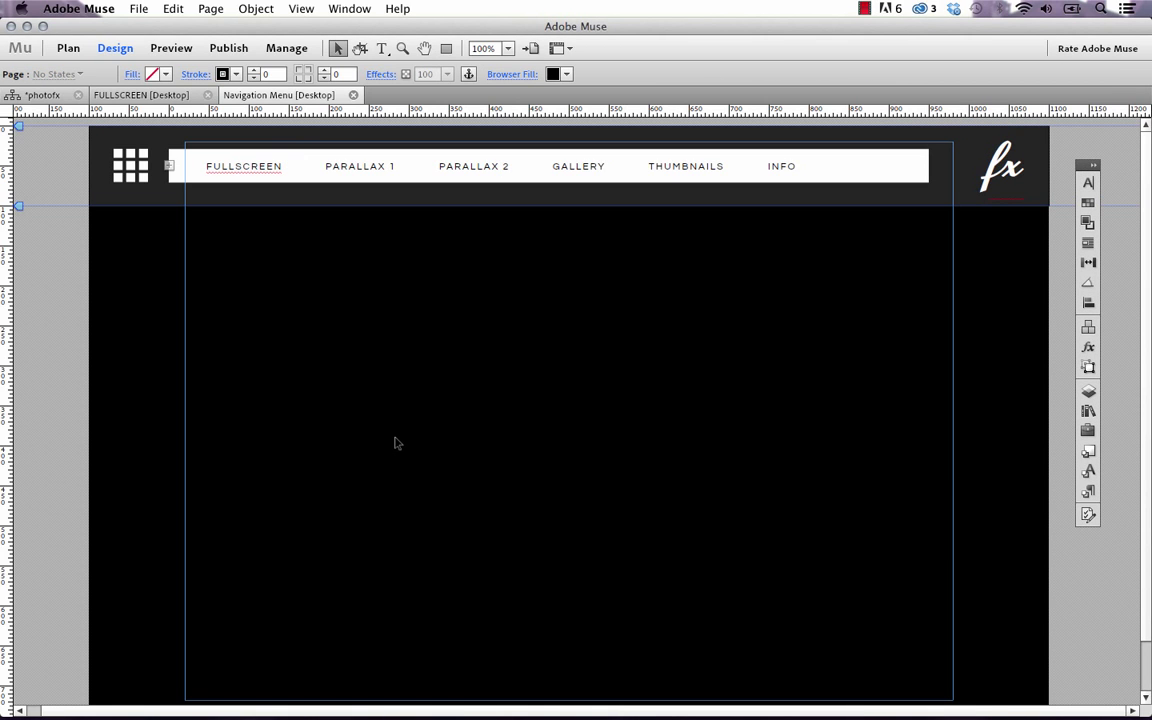
Step: Drill down through the composition, Menu and Menu Item to the FULLSCREEN label (Questrial, 12 pt)
{"action": "left_click", "coordinate": [266, 168]}
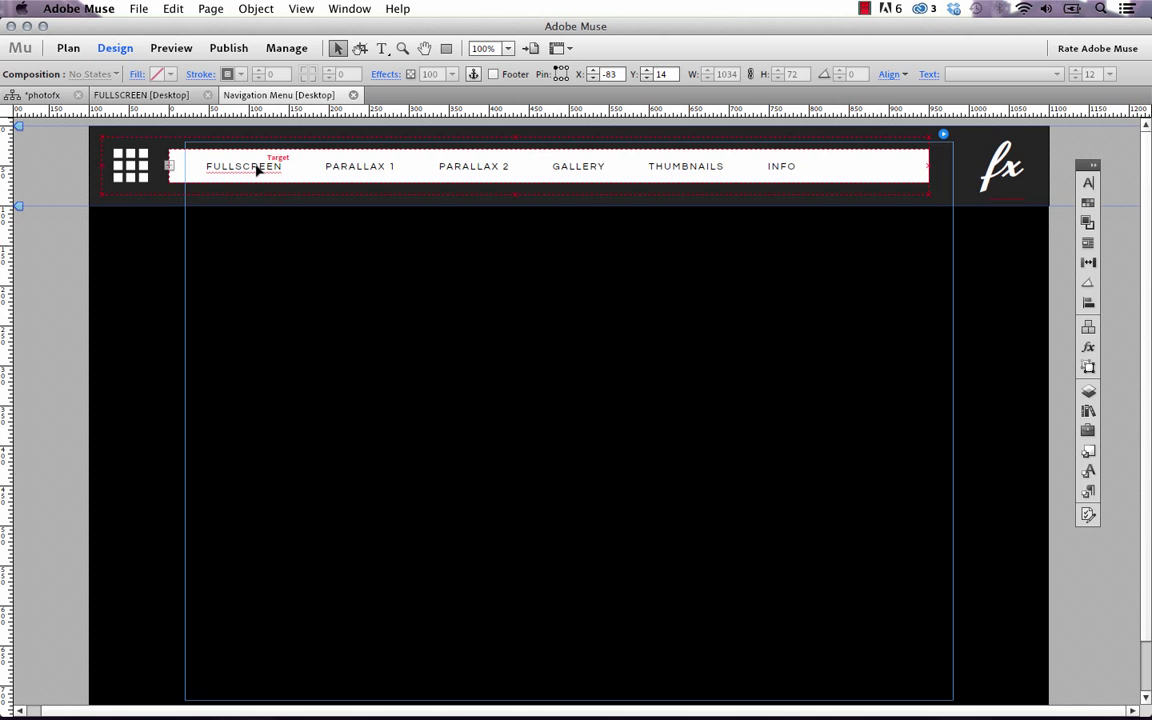
{"action": "left_click", "coordinate": [256, 171]}
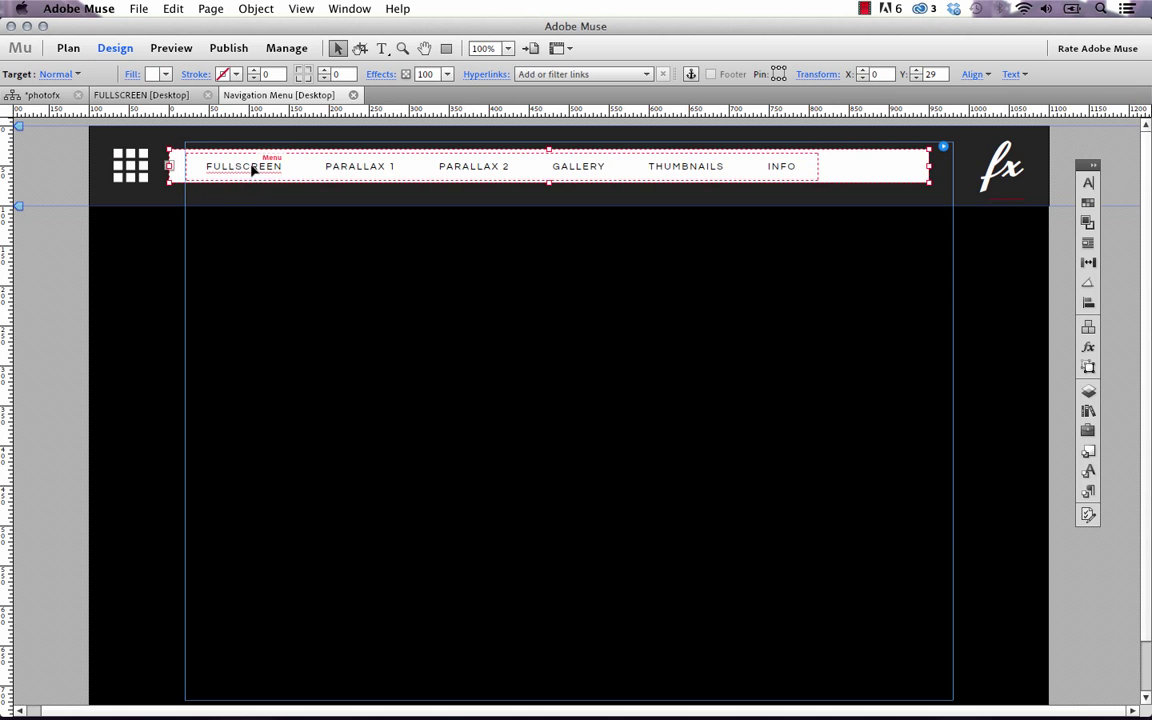
{"action": "left_click", "coordinate": [255, 171]}
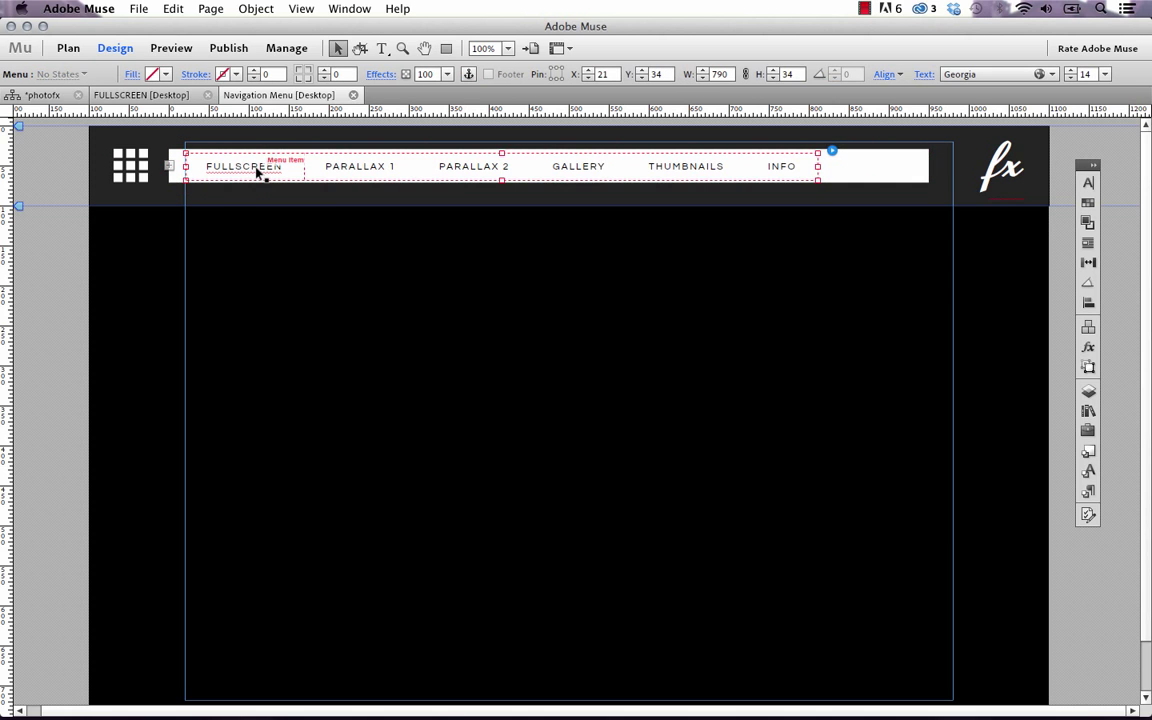
{"action": "left_click", "coordinate": [257, 172]}
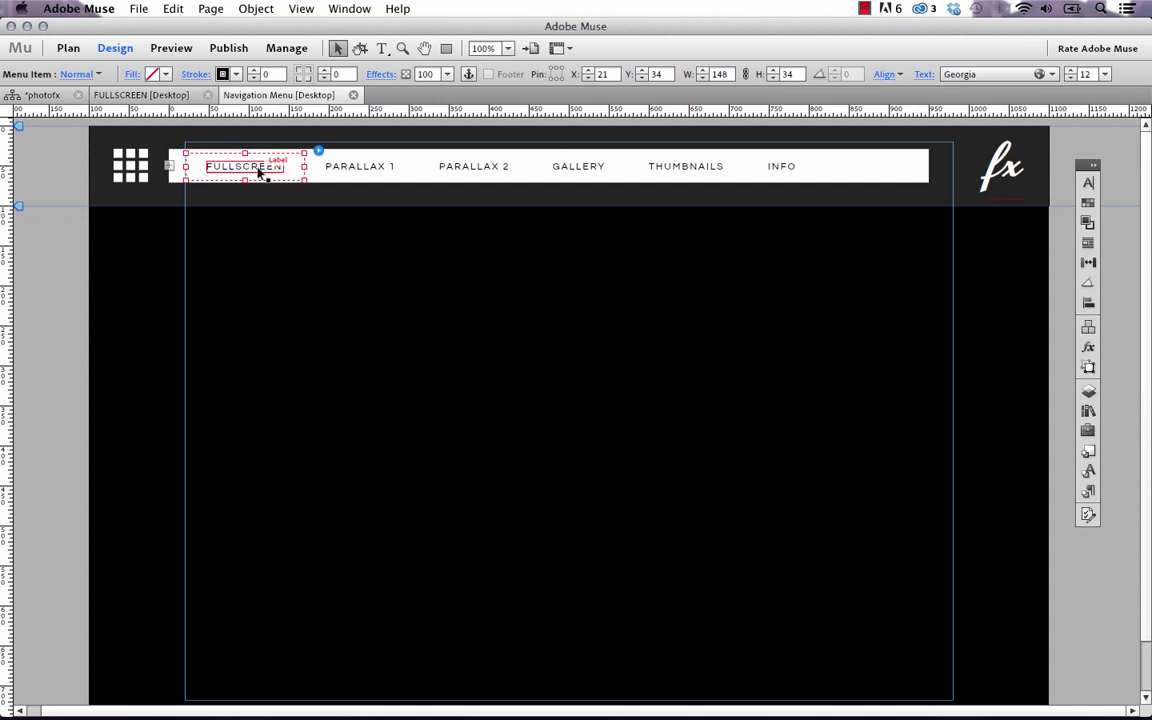
{"action": "left_click", "coordinate": [257, 171]}
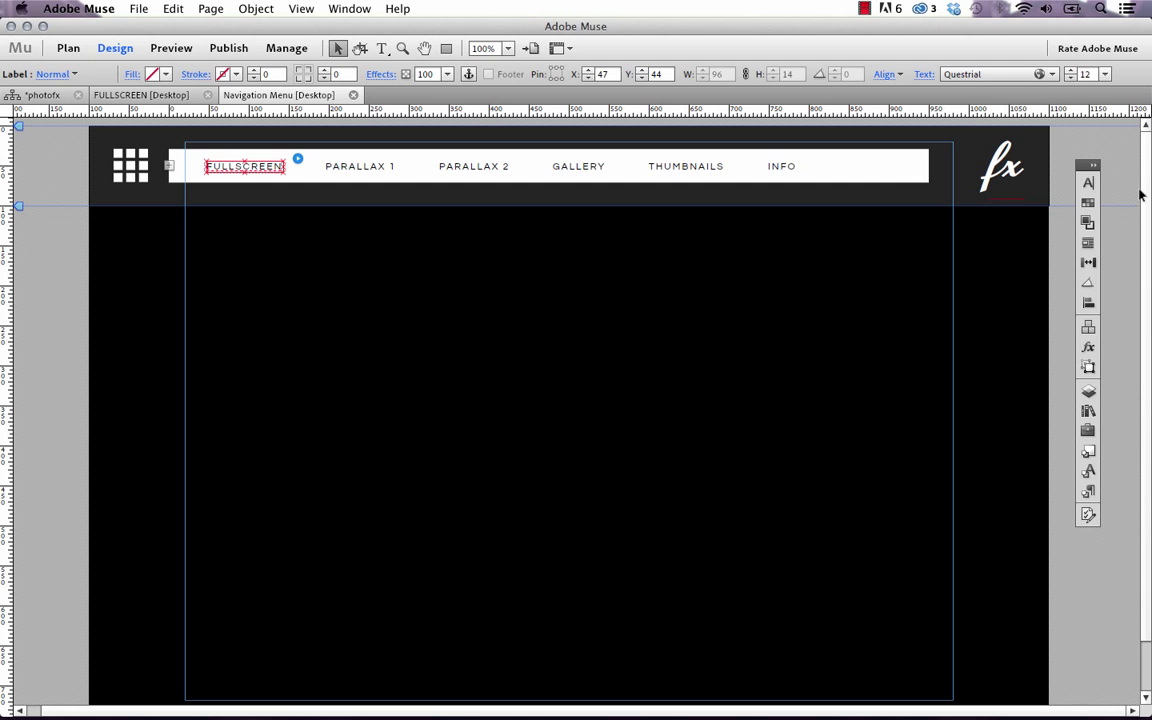
{"action": "left_click", "coordinate": [1095, 165]}
{"action": "left_click_drag", "start_coordinate": [1108, 141], "coordinate": [918, 62]}
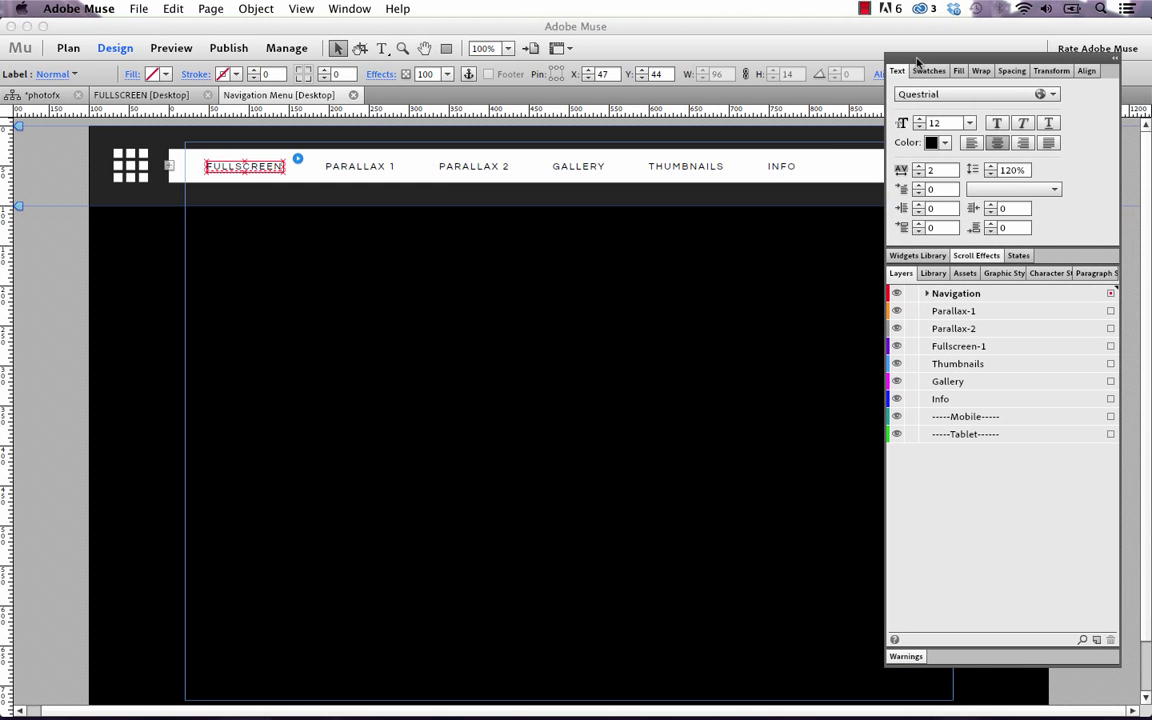
{"action": "left_click", "coordinate": [926, 294]}
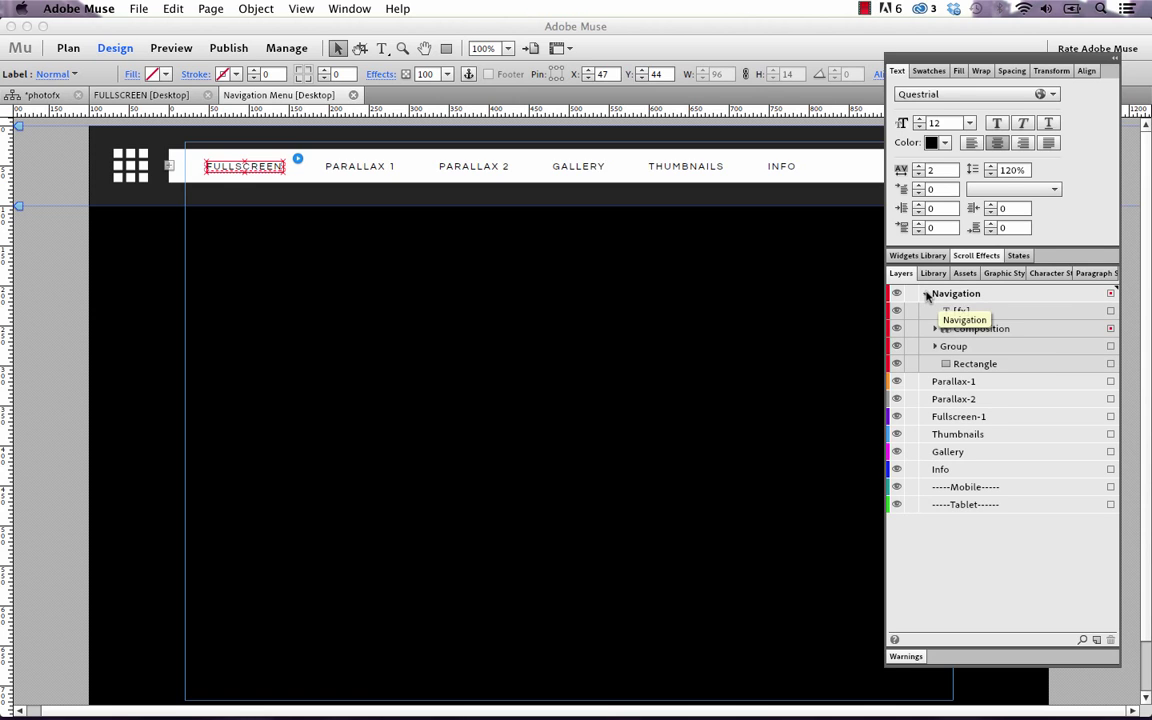
{"action": "left_click", "coordinate": [965, 330]}
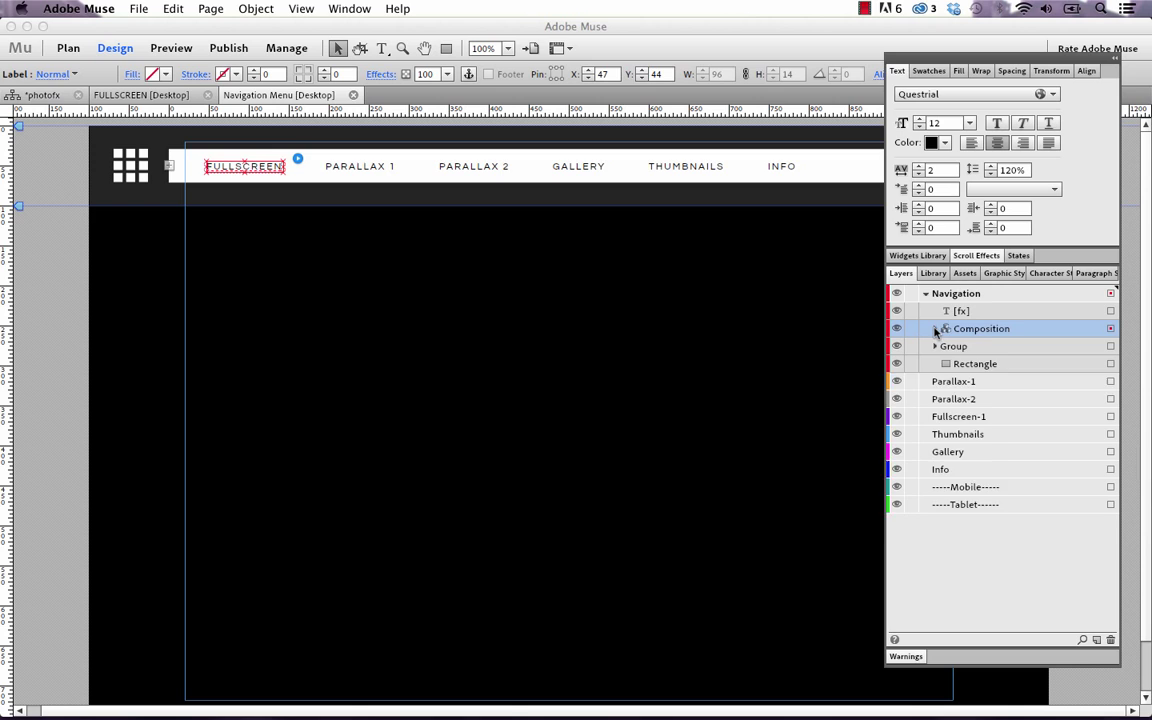
{"action": "left_click", "coordinate": [935, 329]}
{"action": "left_click", "coordinate": [967, 347]}
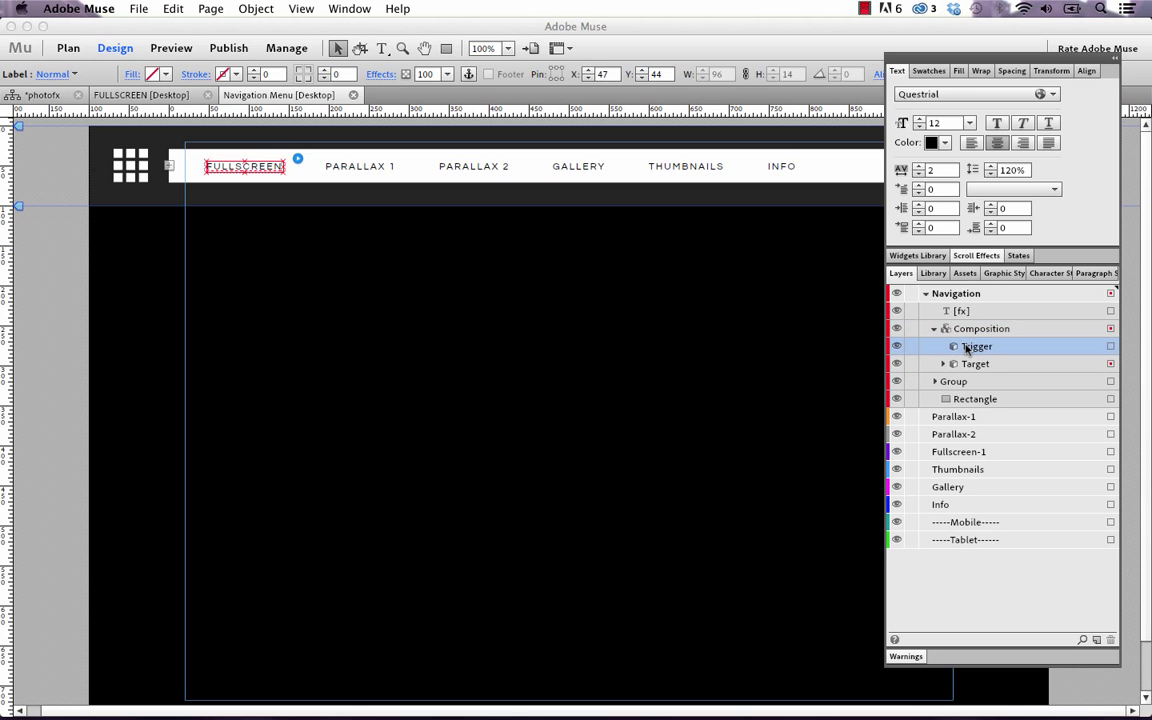
{"action": "left_click", "coordinate": [1110, 347]}
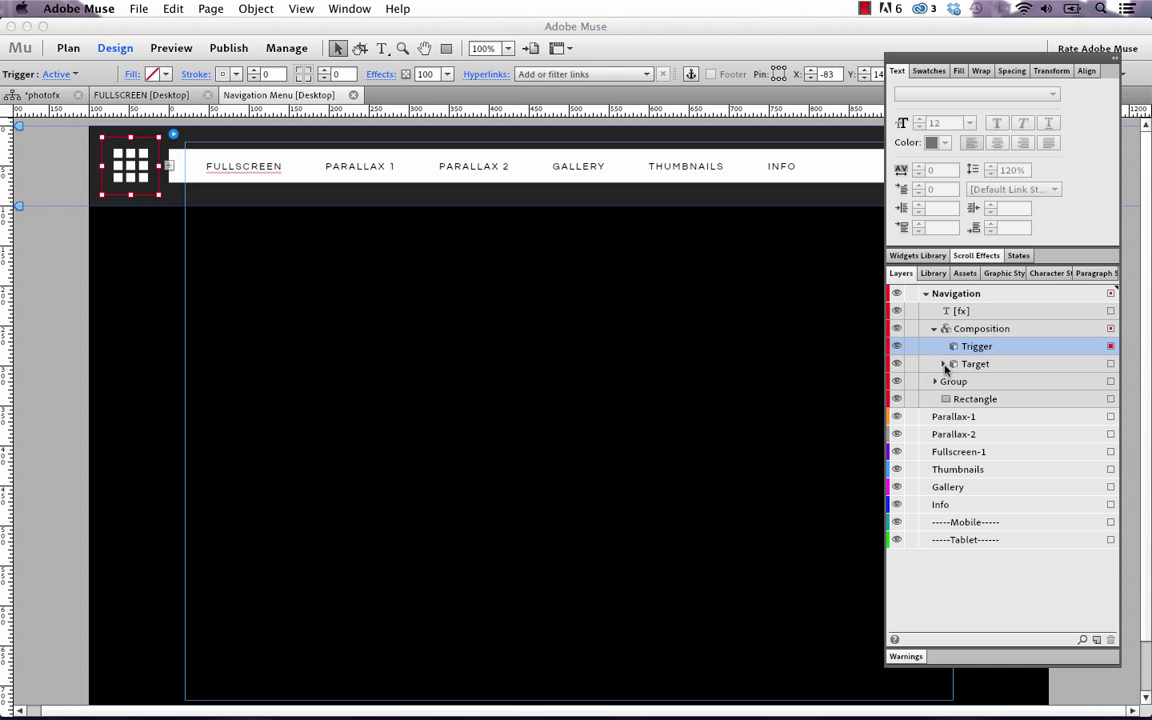
{"action": "left_click", "coordinate": [943, 365]}
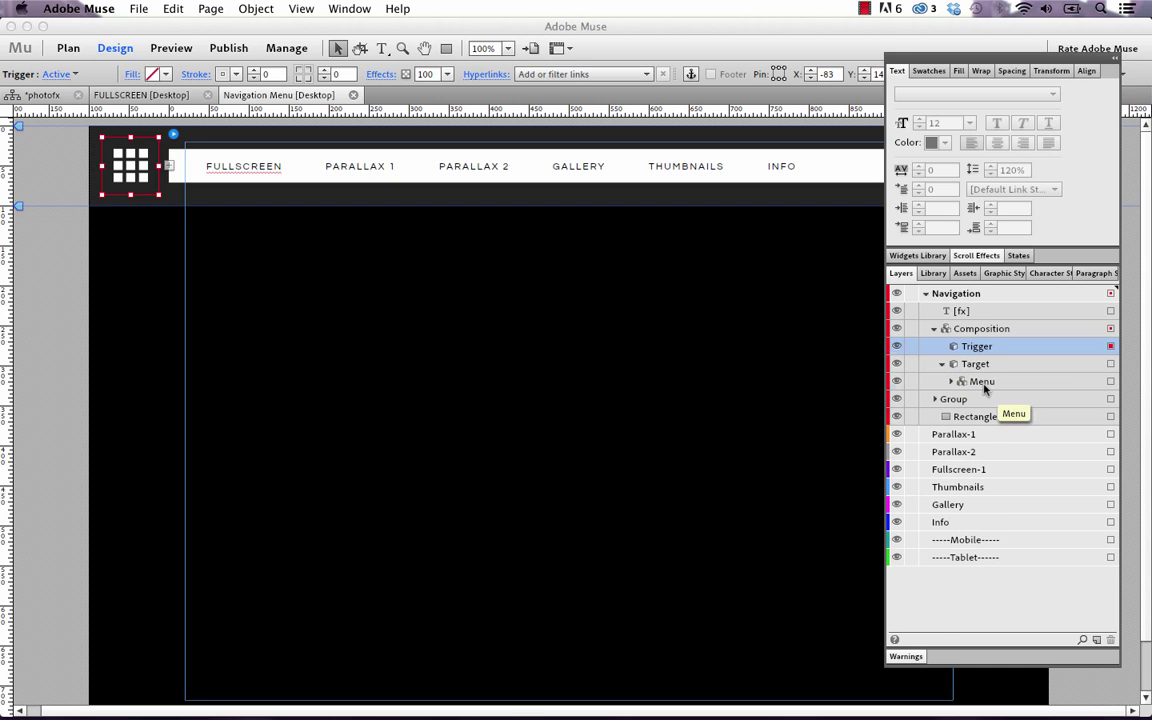
{"action": "left_click", "coordinate": [975, 384]}
{"action": "left_click", "coordinate": [952, 382]}
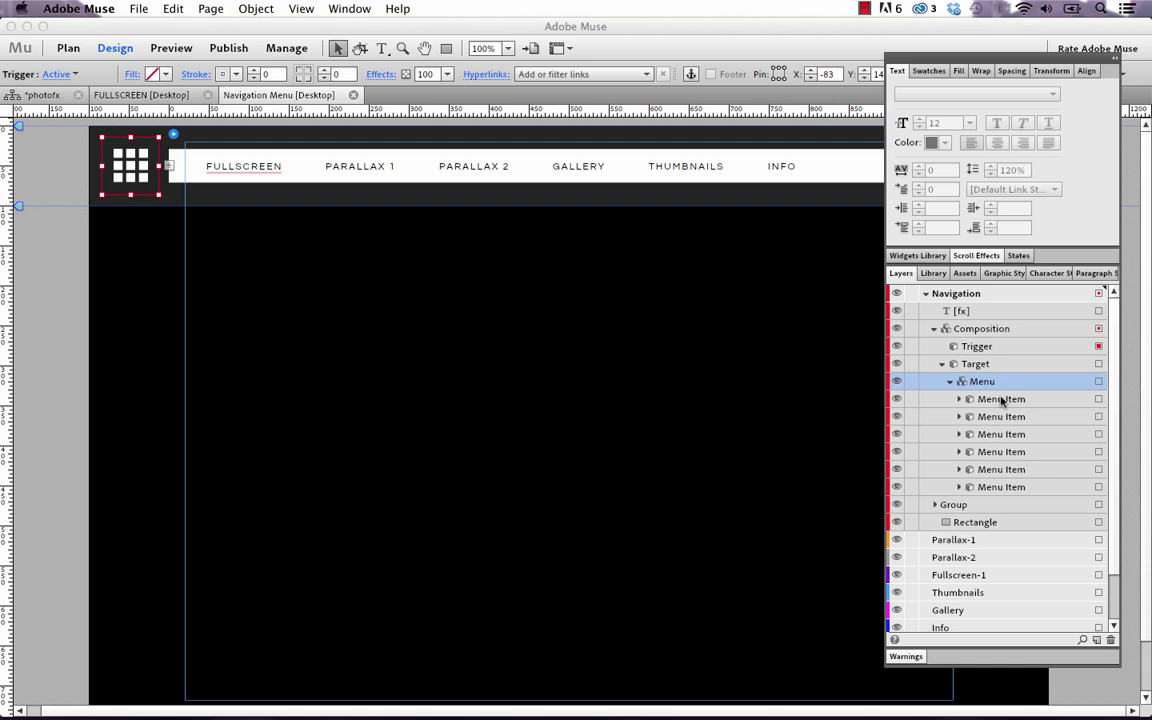
{"action": "left_click", "coordinate": [1099, 399]}
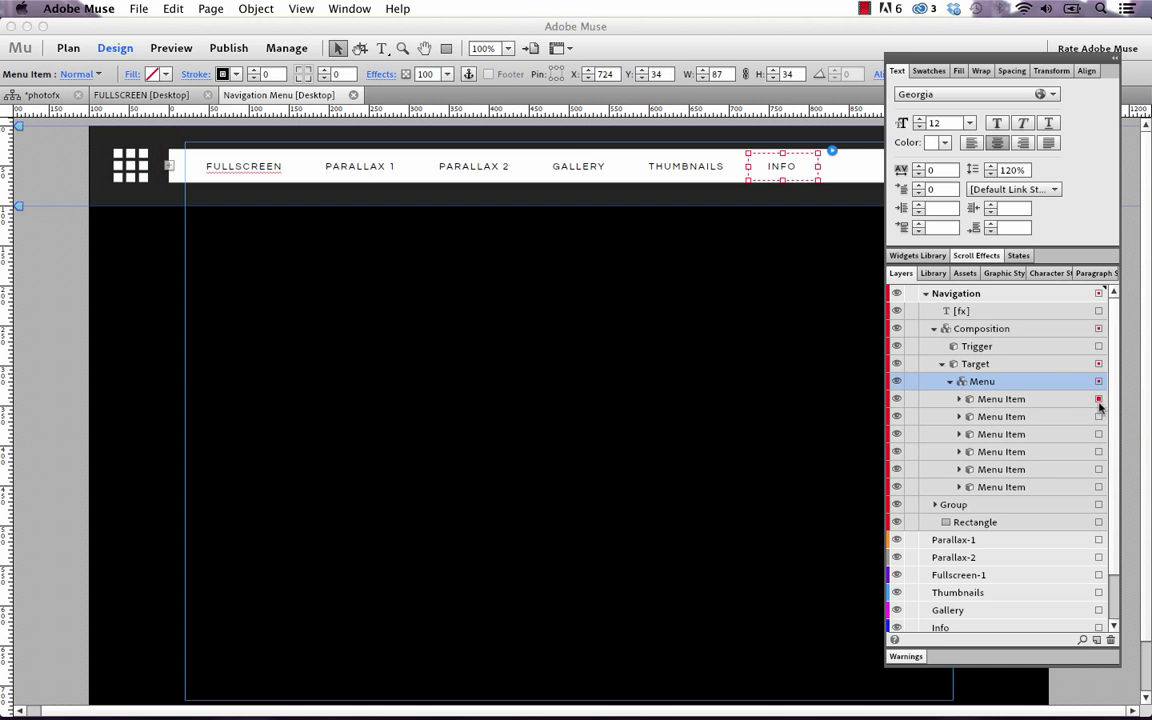
{"action": "left_click", "coordinate": [959, 399]}
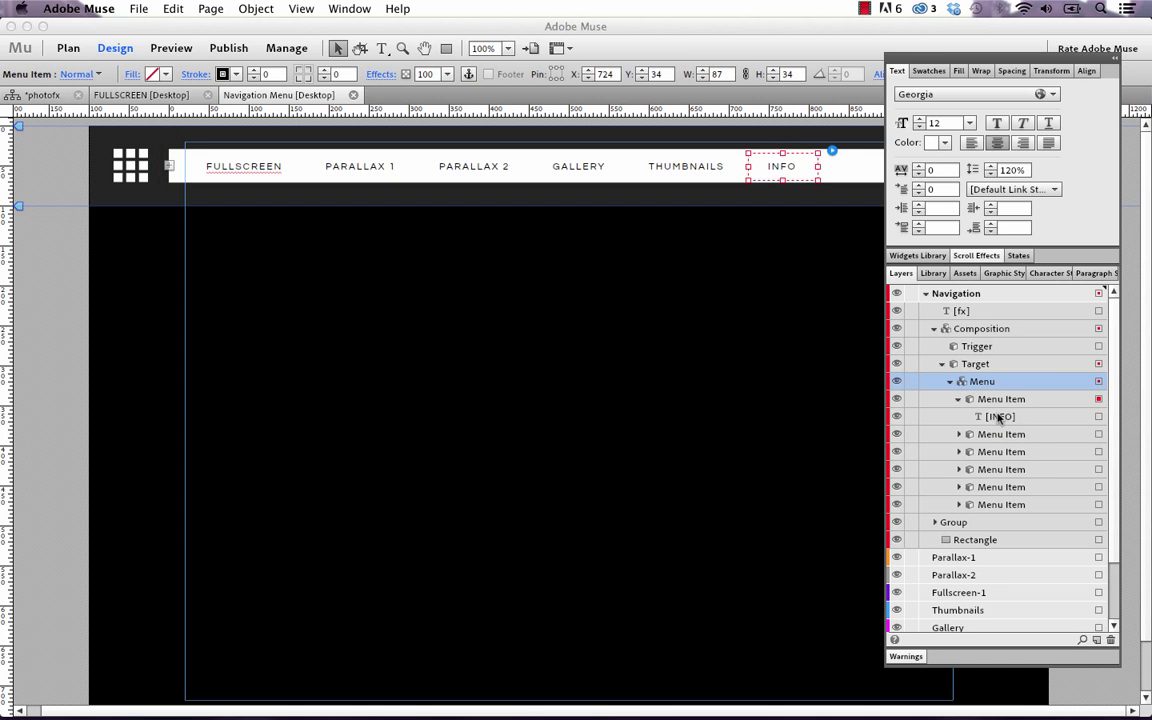
{"action": "left_click", "coordinate": [959, 434]}
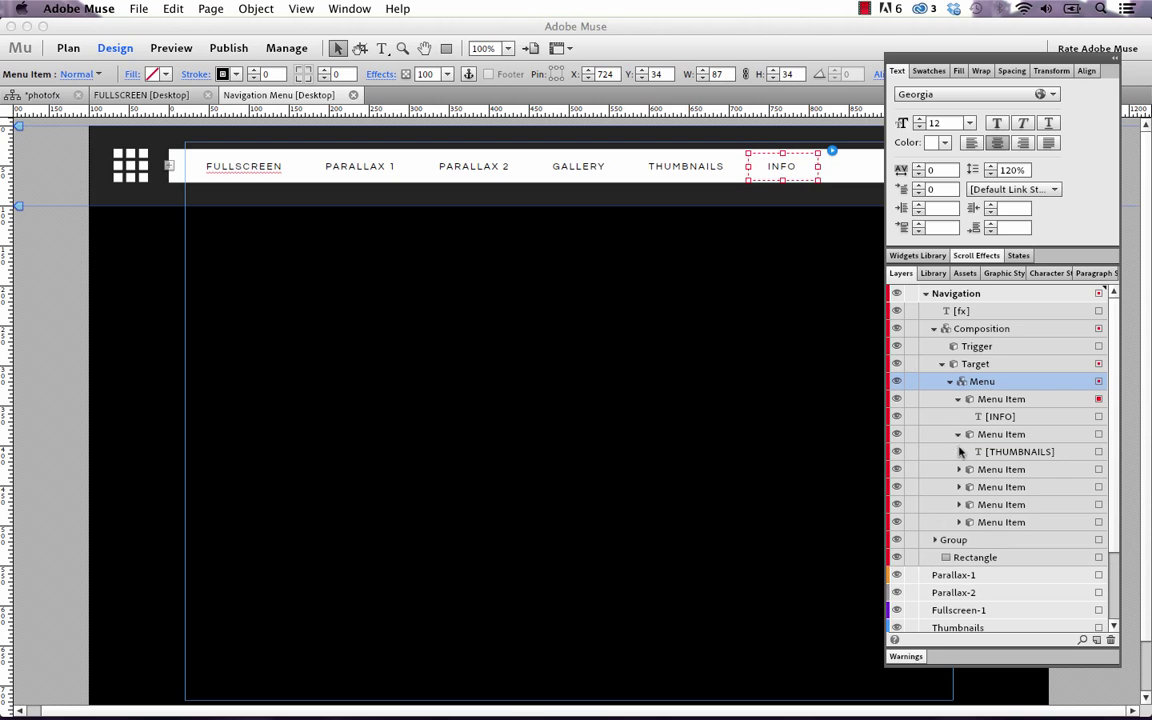
{"action": "left_click", "coordinate": [959, 469]}
{"action": "left_click", "coordinate": [959, 504]}
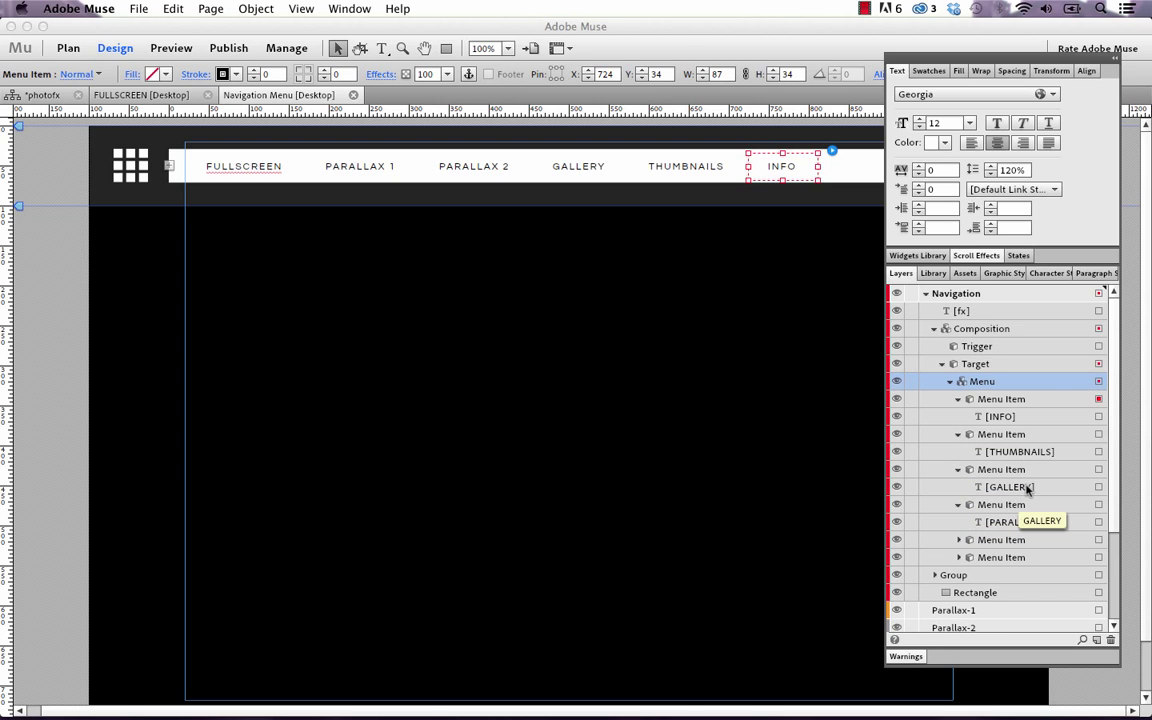
{"action": "left_click", "coordinate": [1030, 487]}
{"action": "left_click", "coordinate": [1099, 487]}
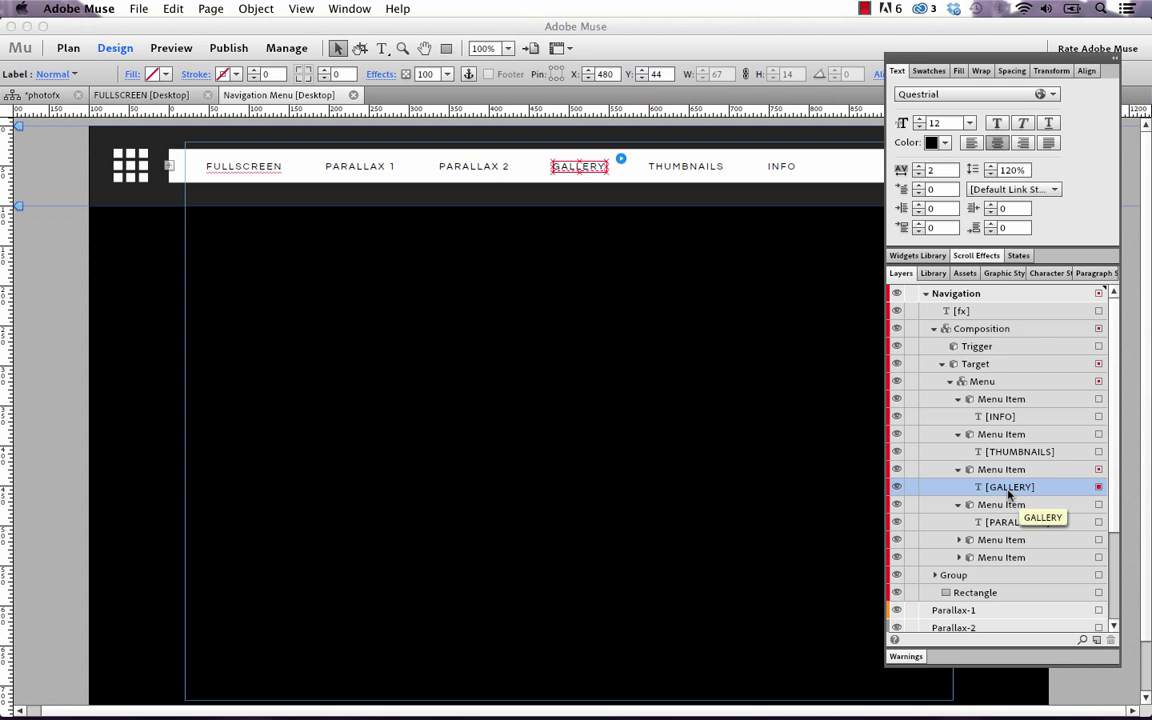
{"action": "left_click", "coordinate": [926, 294]}
Step: Open the FULLSCREEN page from the site plan for editing
{"action": "left_click", "coordinate": [503, 317]}
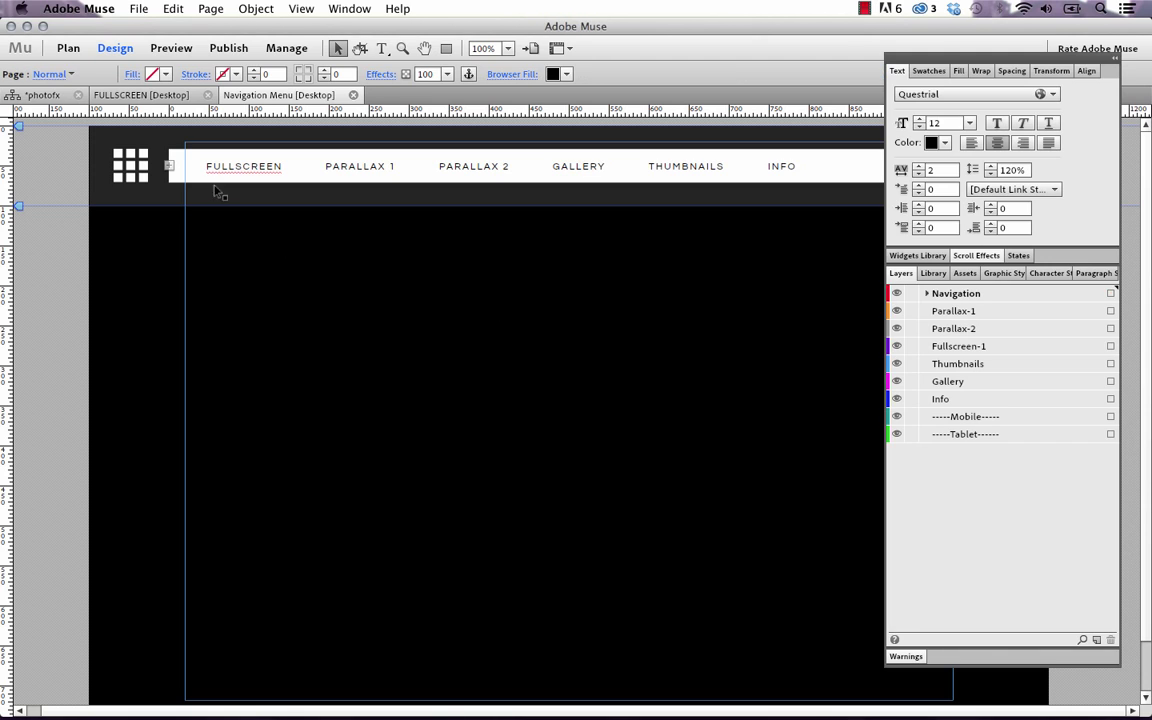
{"action": "left_click", "coordinate": [38, 95]}
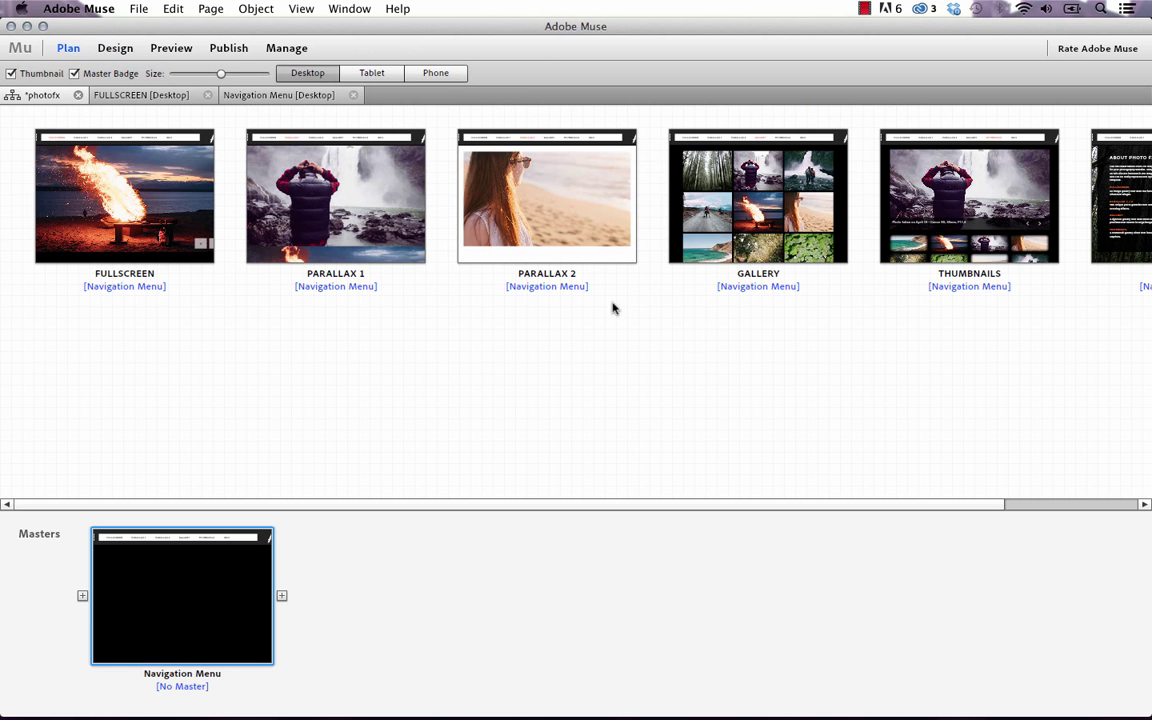
{"action": "left_click", "coordinate": [676, 212]}
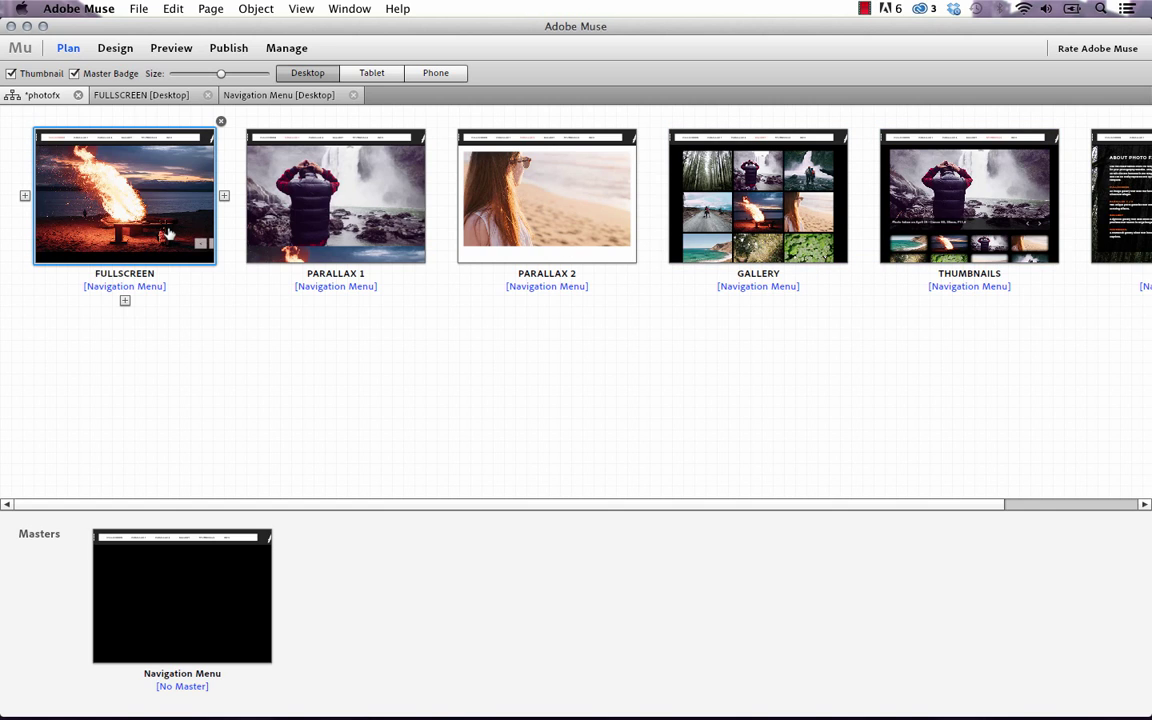
{"action": "double_click", "coordinate": [167, 234]}
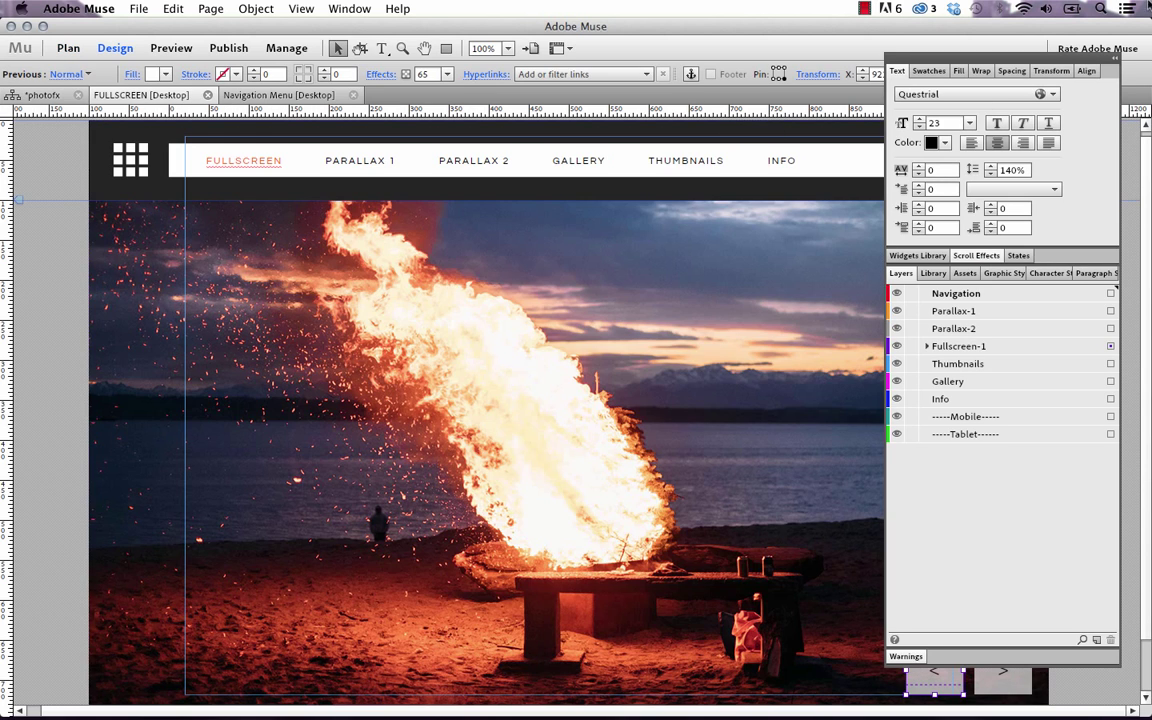
Step: Zoom the page to 75% and select the 1200 by 738 bonfire slideshow widget
{"action": "left_click", "coordinate": [484, 48]}
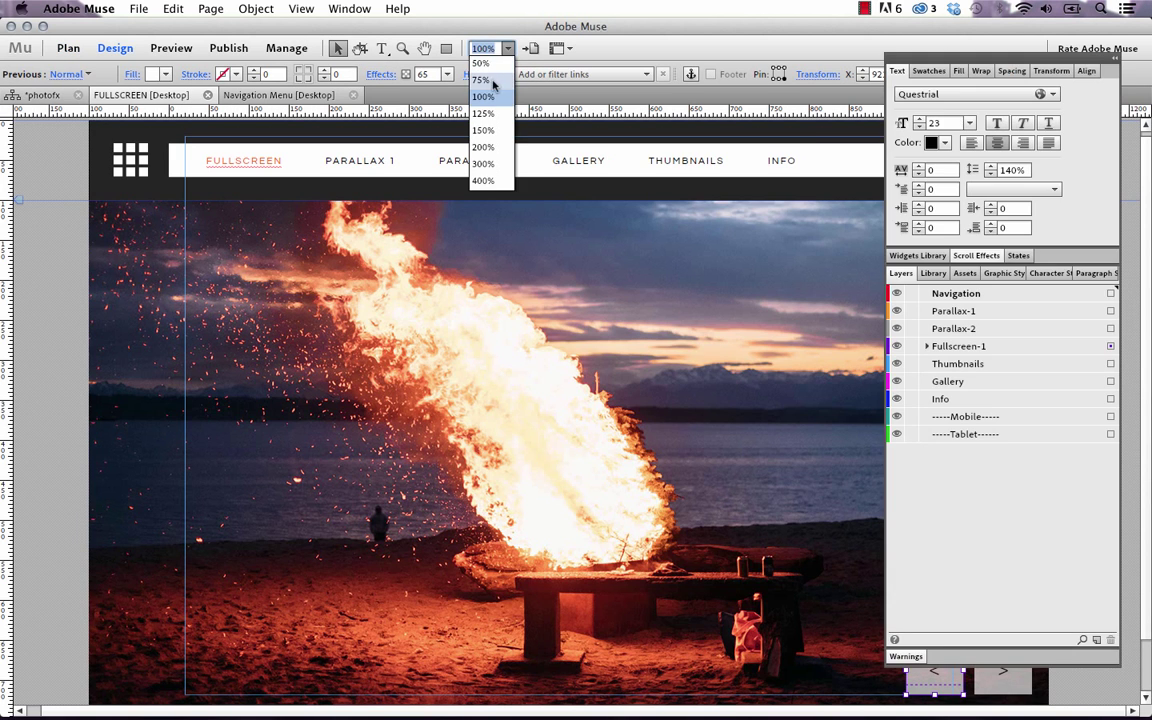
{"action": "left_click", "coordinate": [492, 86]}
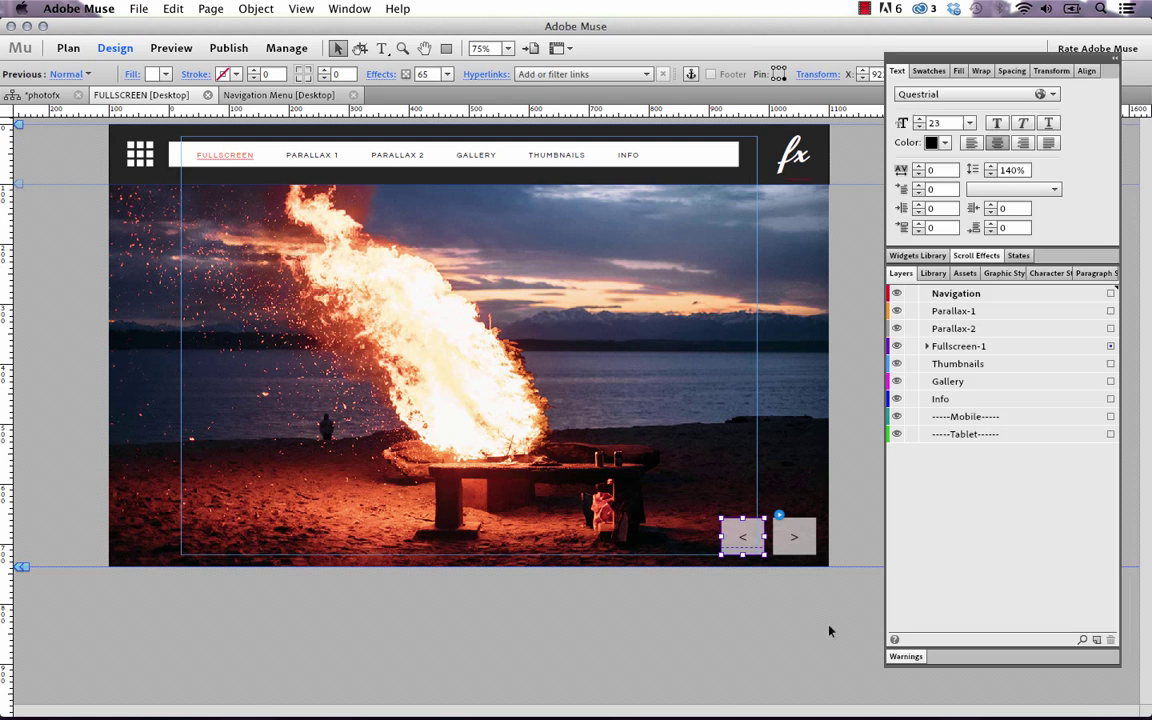
{"action": "left_click", "coordinate": [829, 631]}
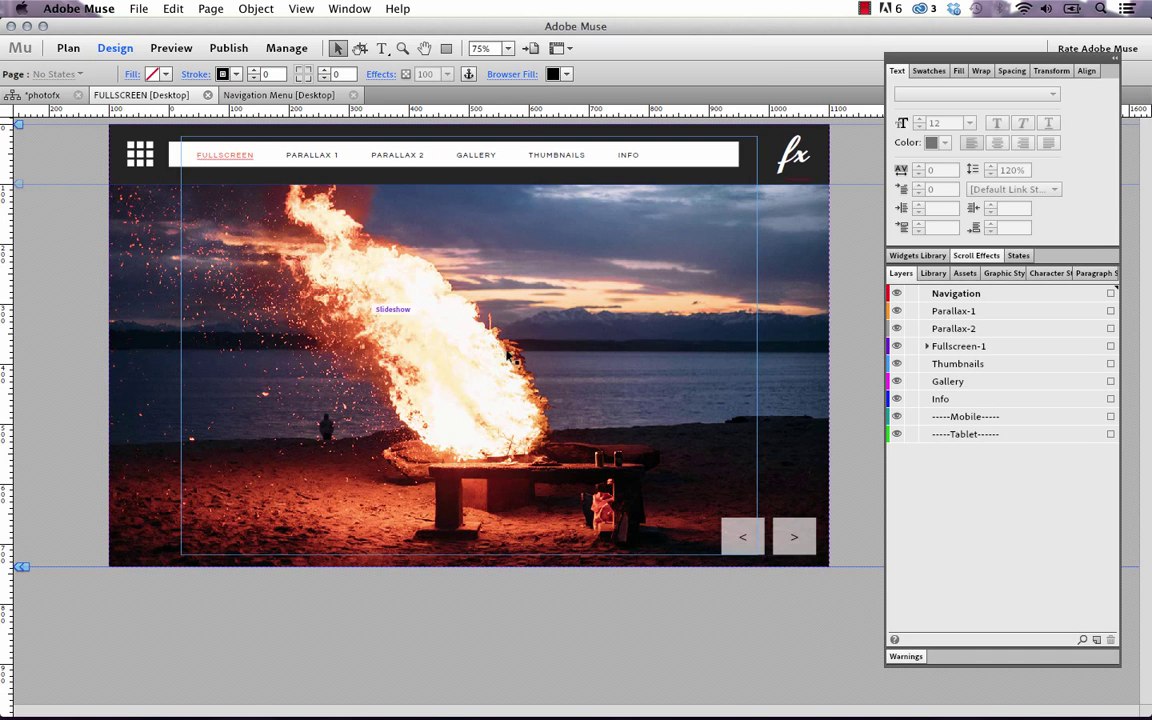
{"action": "left_click", "coordinate": [688, 275]}
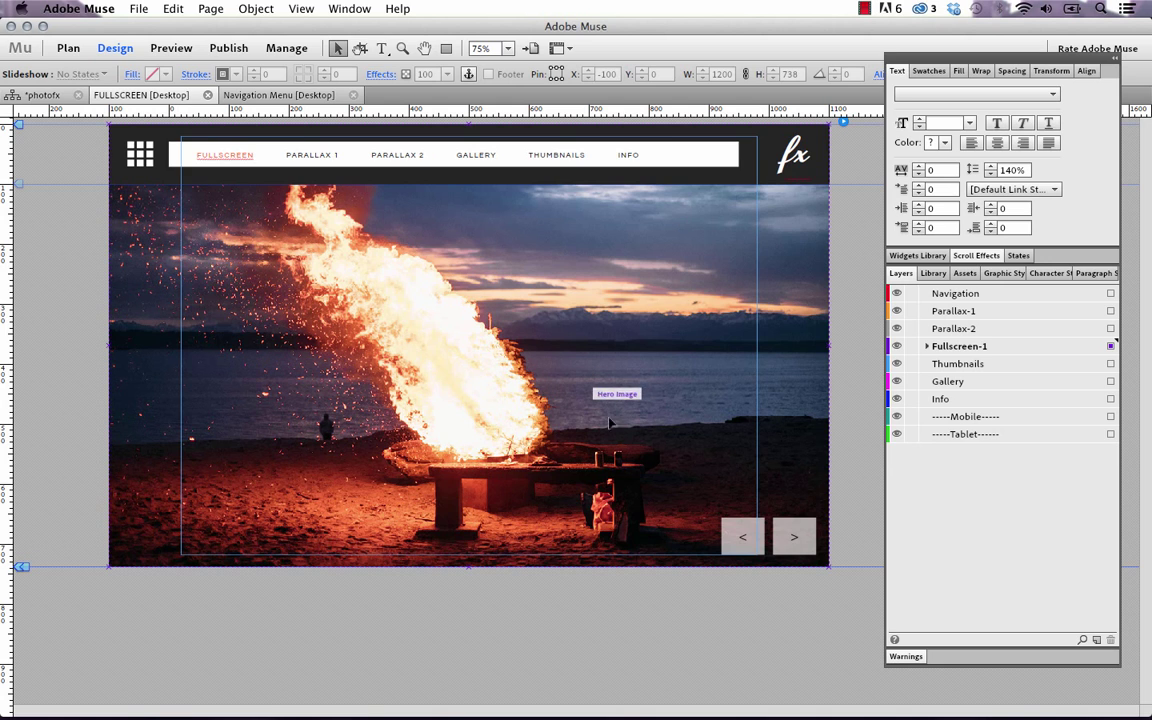
Step: Cycle the slideshow forward to the cyclist slide, then back to the waterfall image
{"action": "left_click", "coordinate": [800, 541]}
{"action": "left_click", "coordinate": [796, 537]}
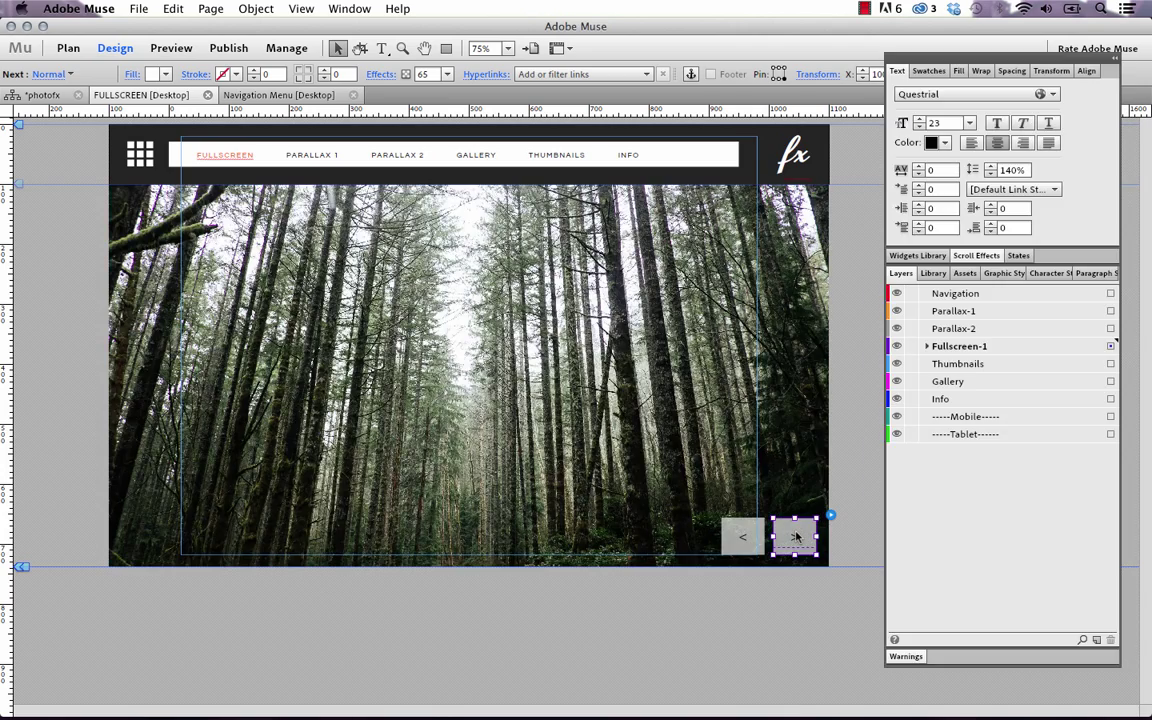
{"action": "left_click", "coordinate": [797, 537]}
{"action": "left_click", "coordinate": [742, 537]}
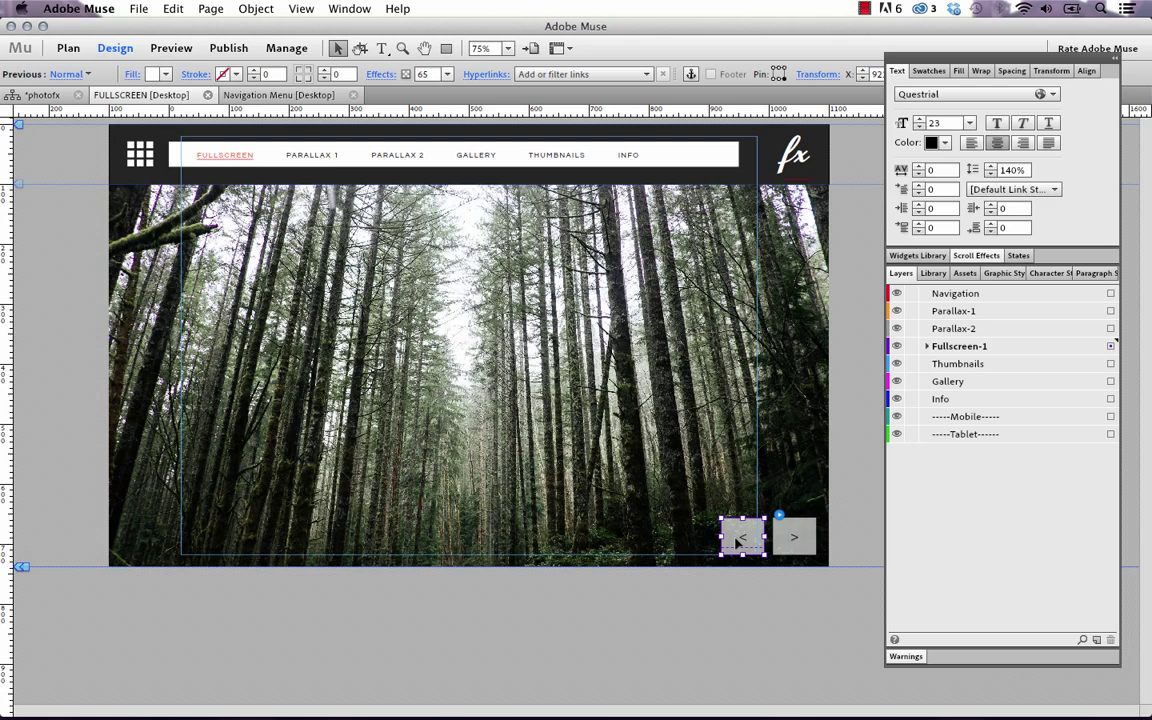
{"action": "left_click", "coordinate": [742, 537]}
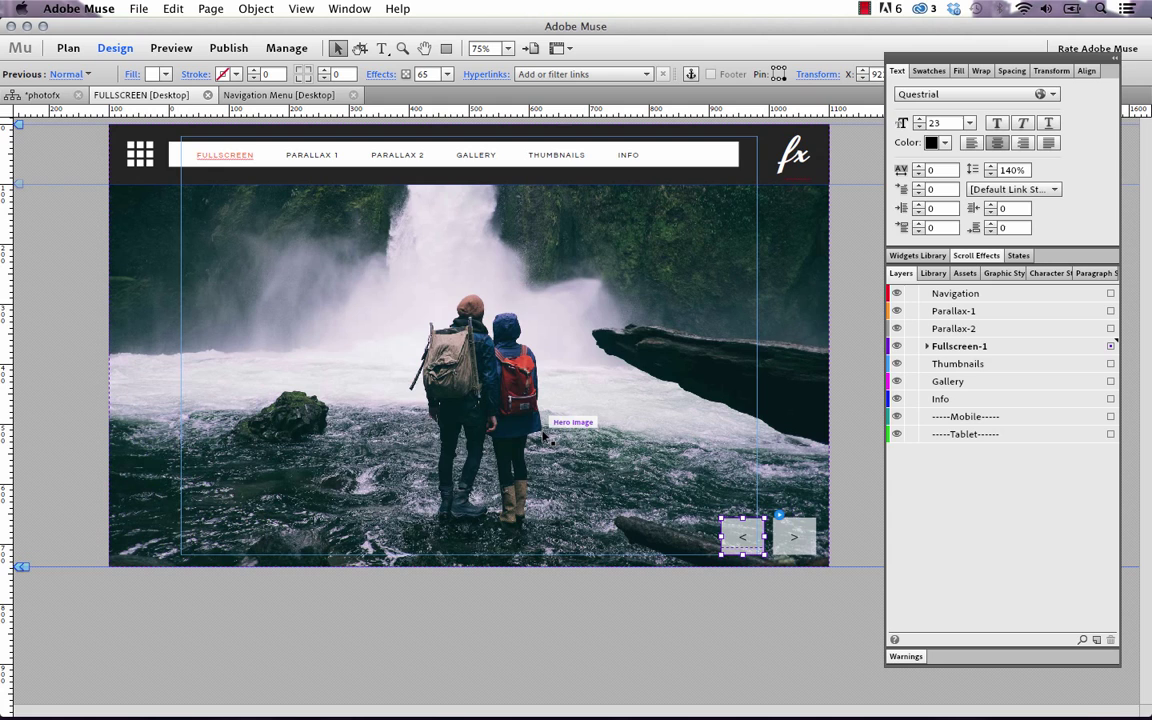
Step: Select the waterfall image and slideshow, delete the slideshow, then undo the deletion
{"action": "left_click", "coordinate": [490, 330]}
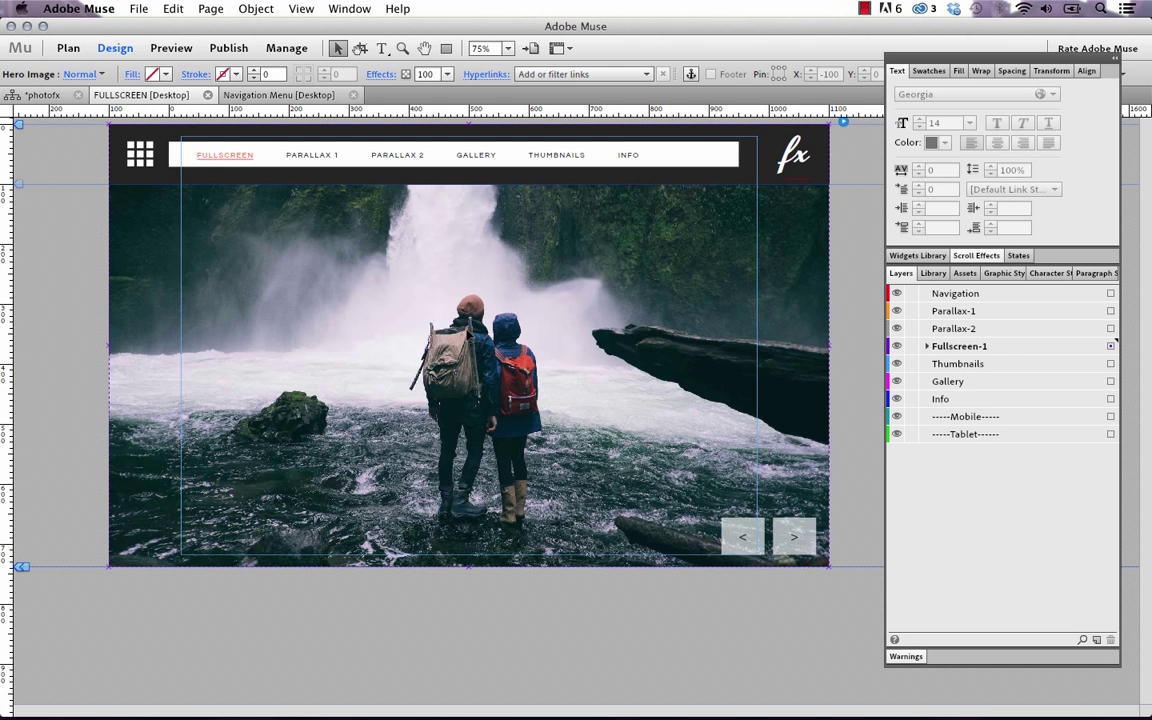
{"action": "left_click", "coordinate": [466, 335]}
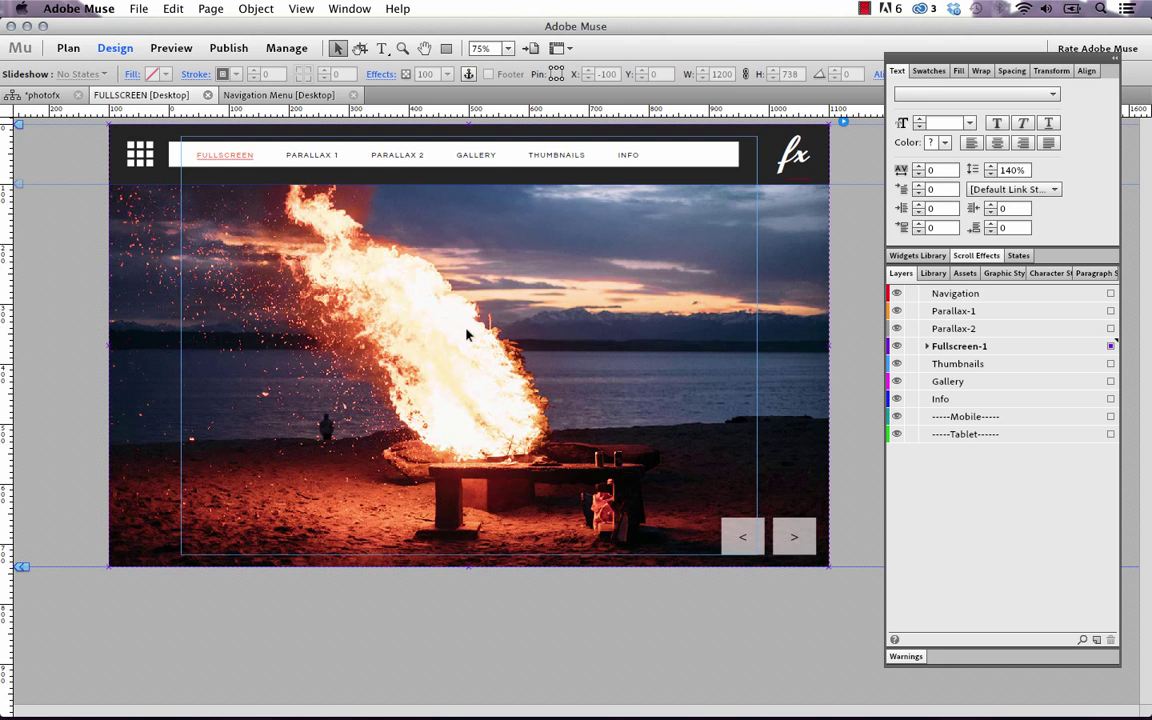
{"action": "key", "text": "super+z"}
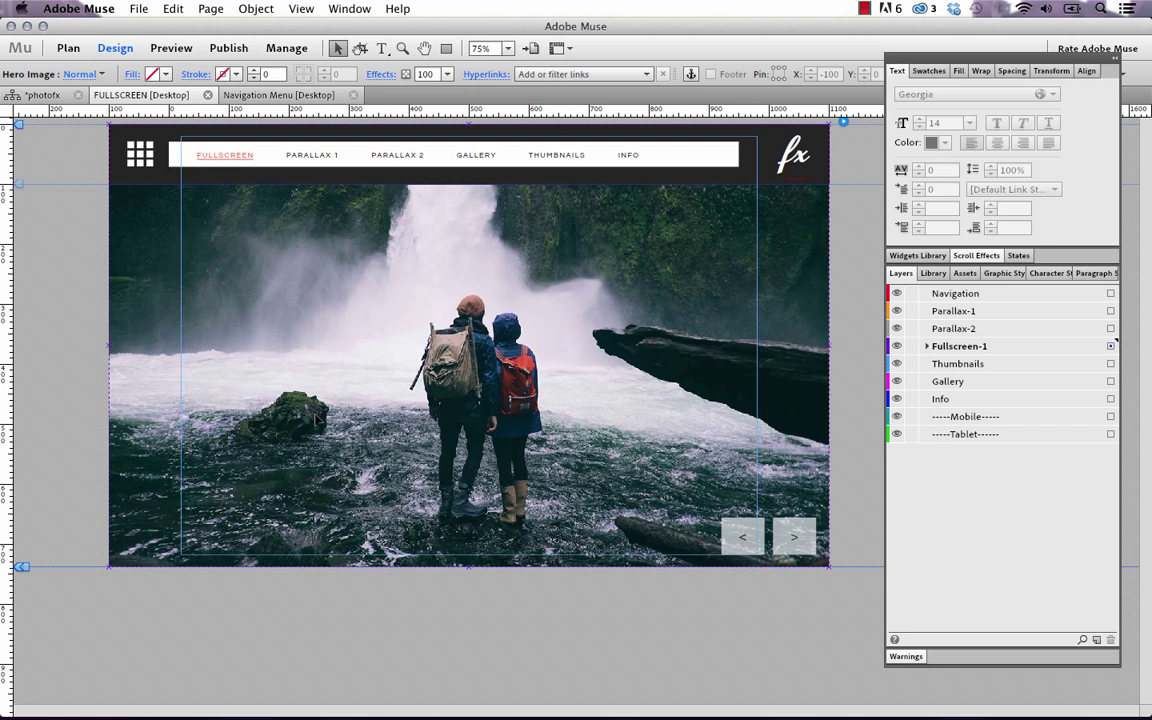
{"action": "left_click", "coordinate": [264, 623]}
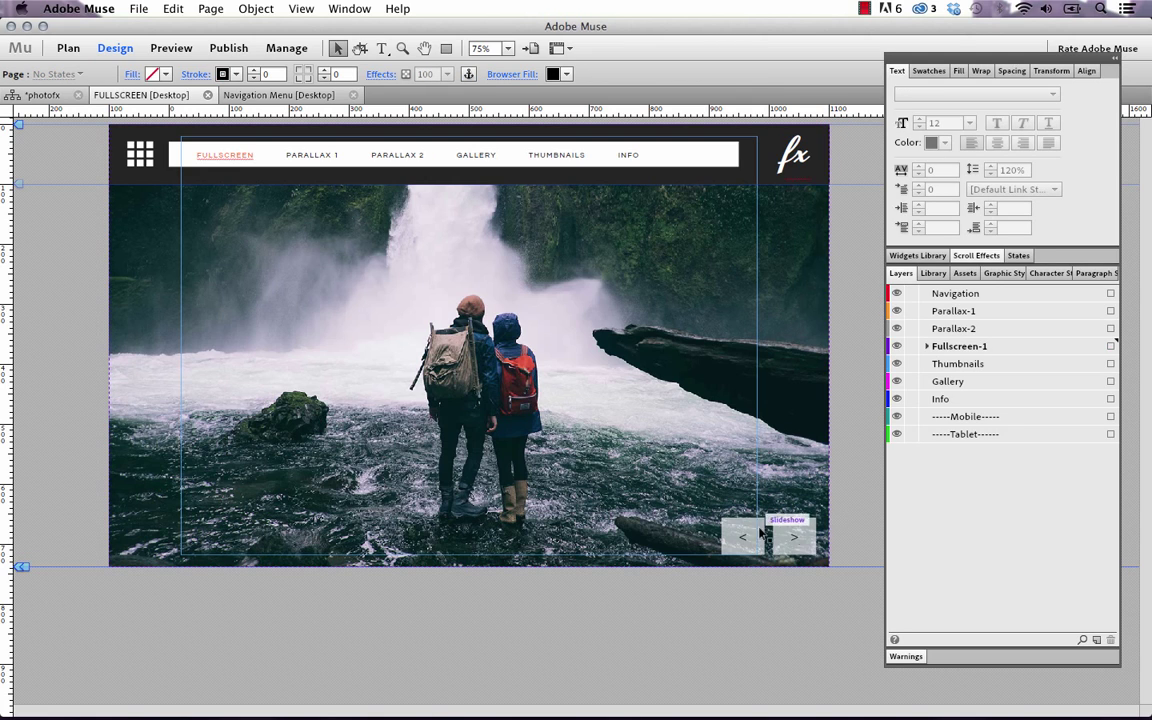
{"action": "left_click", "coordinate": [393, 282]}
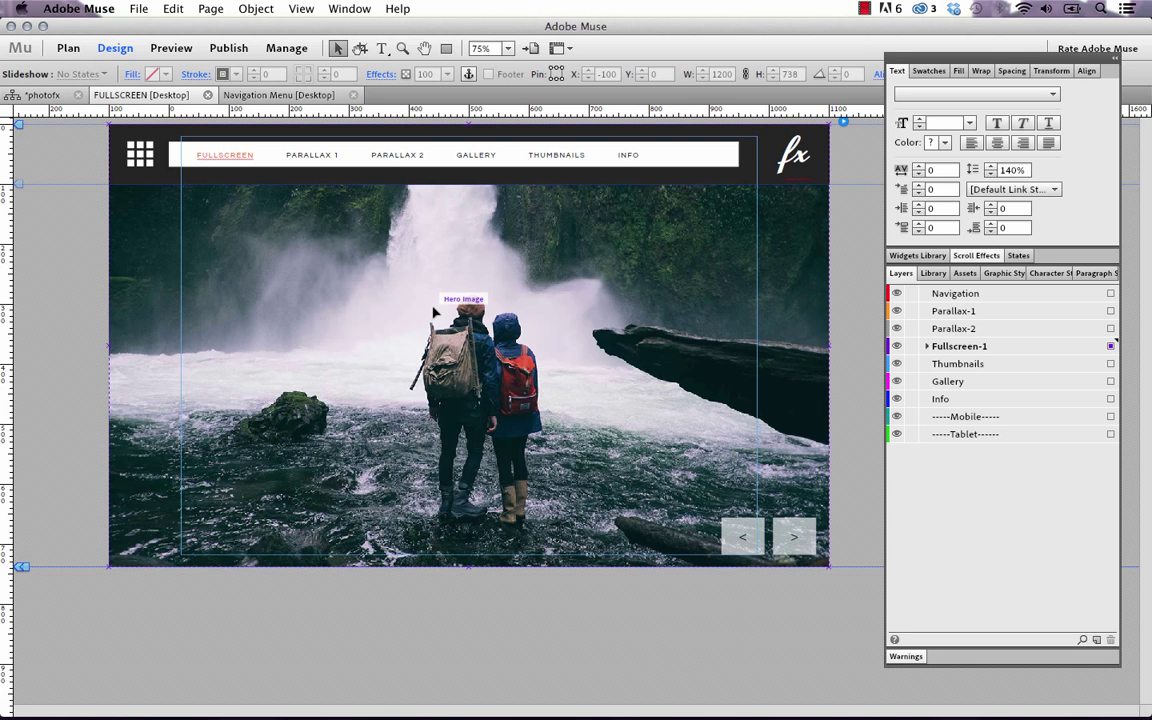
{"action": "key", "text": "Delete"}
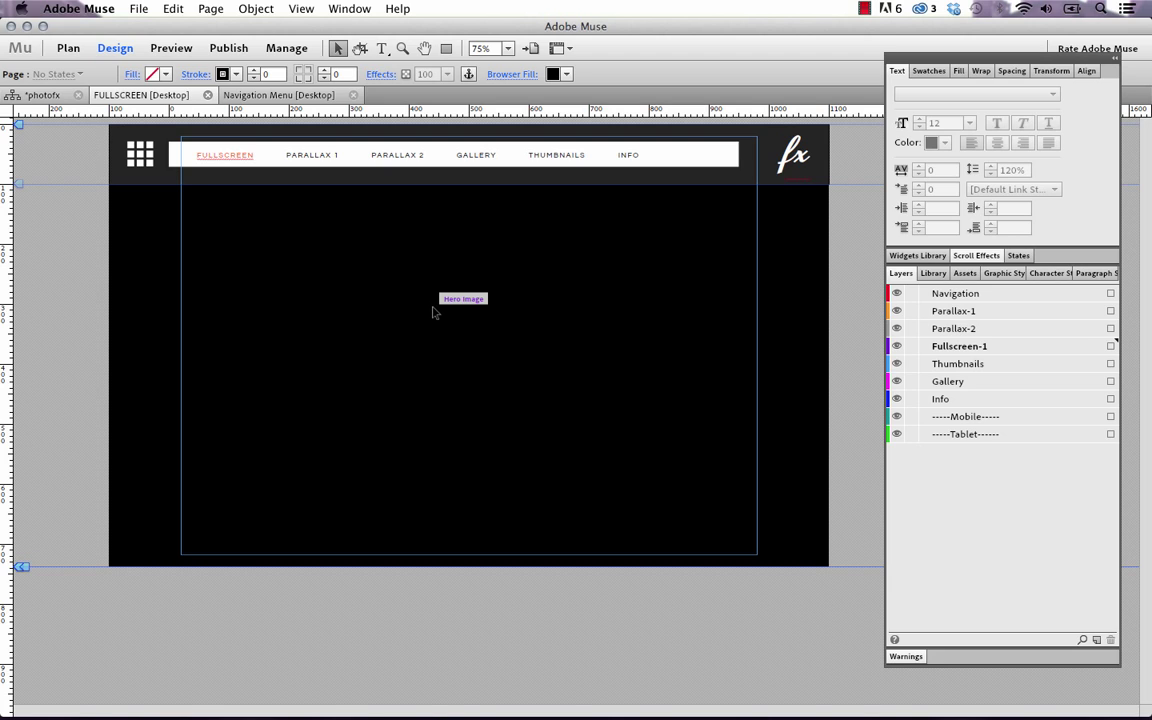
{"action": "key", "text": "super+z"}
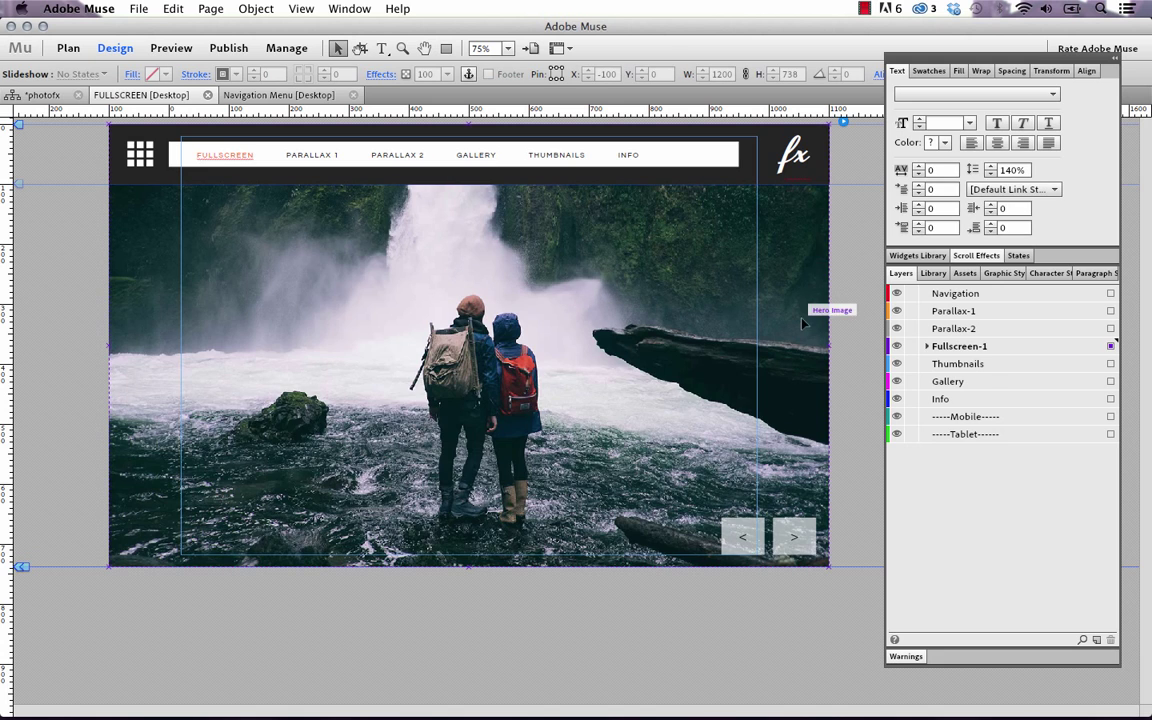
Step: In Layers under Fullscreen-1 > Slideshow, delete the forest3.jpg waterfall image, leaving four slides
{"action": "left_click", "coordinate": [926, 347]}
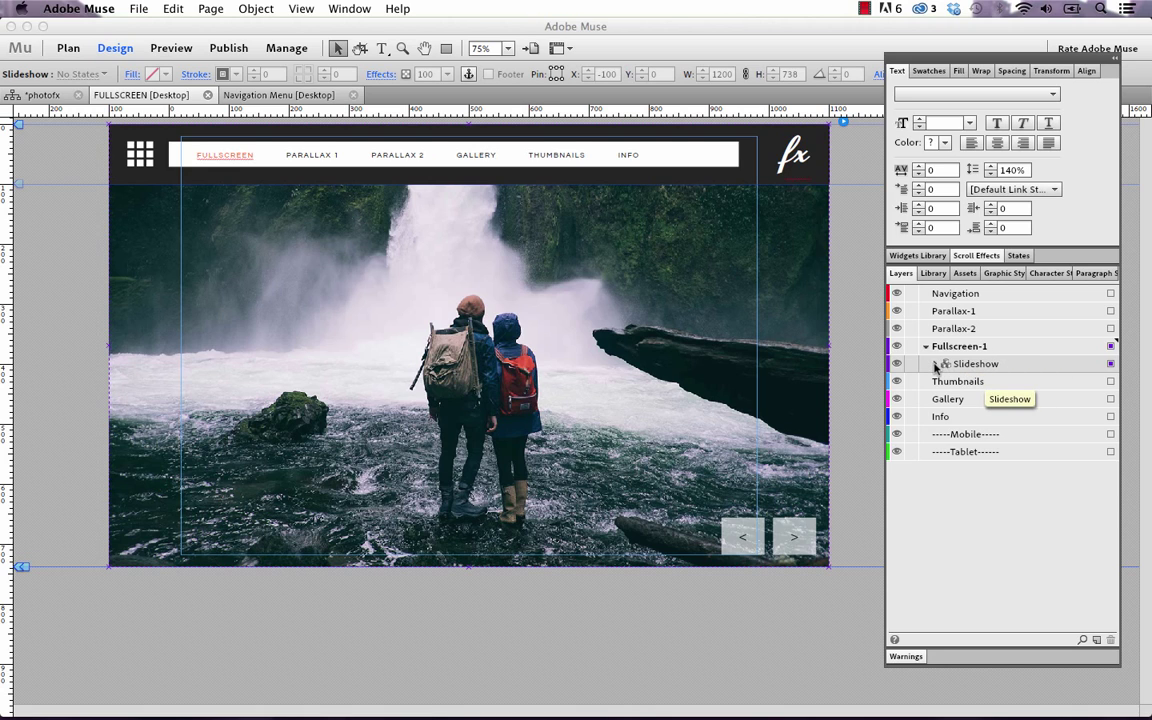
{"action": "left_click", "coordinate": [936, 365]}
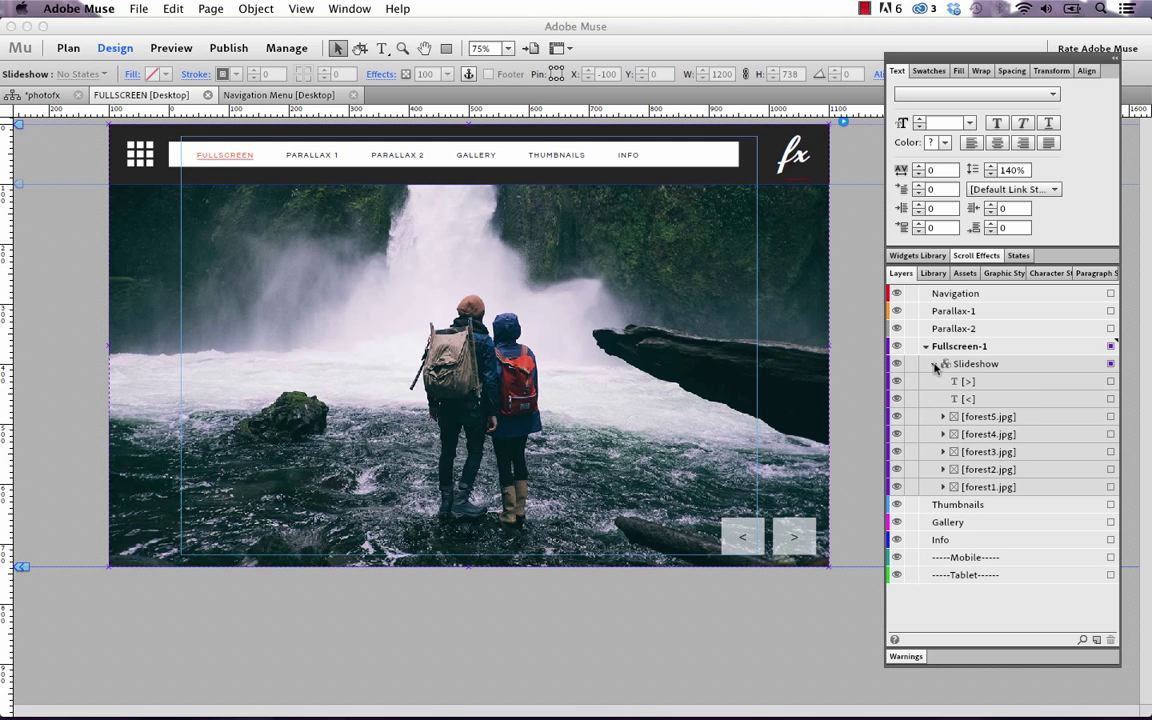
{"action": "left_click", "coordinate": [1020, 417]}
{"action": "left_click", "coordinate": [1109, 418]}
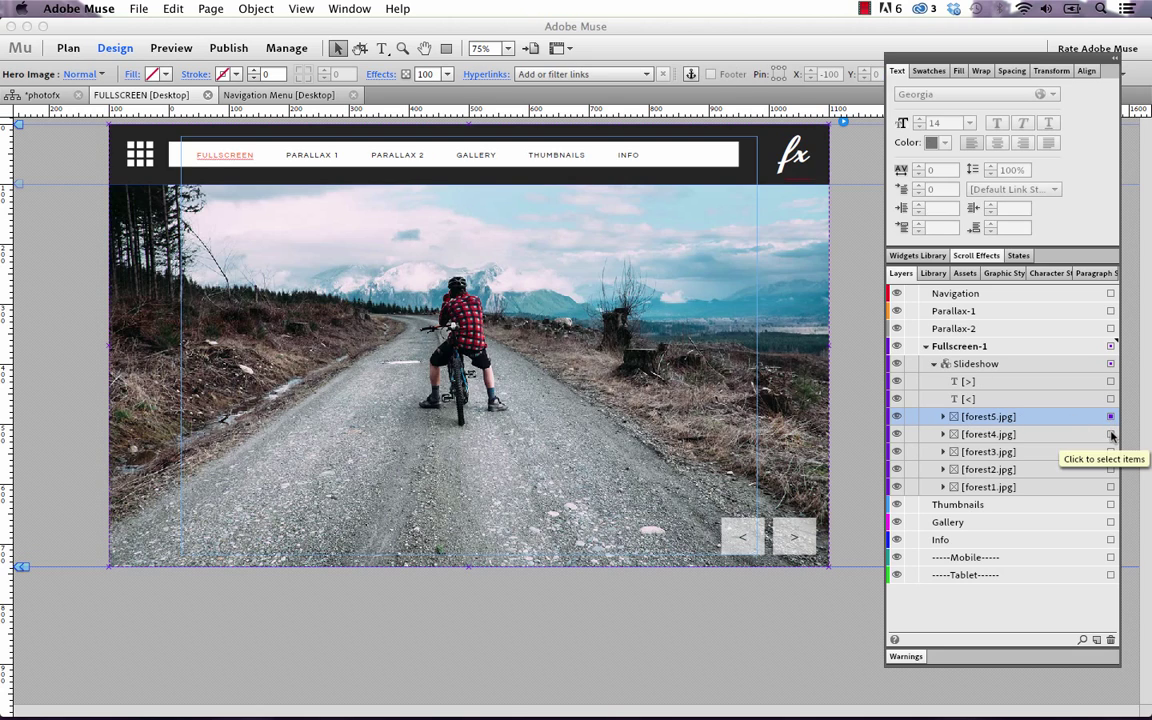
{"action": "left_click", "coordinate": [1110, 434]}
{"action": "left_click", "coordinate": [1110, 452]}
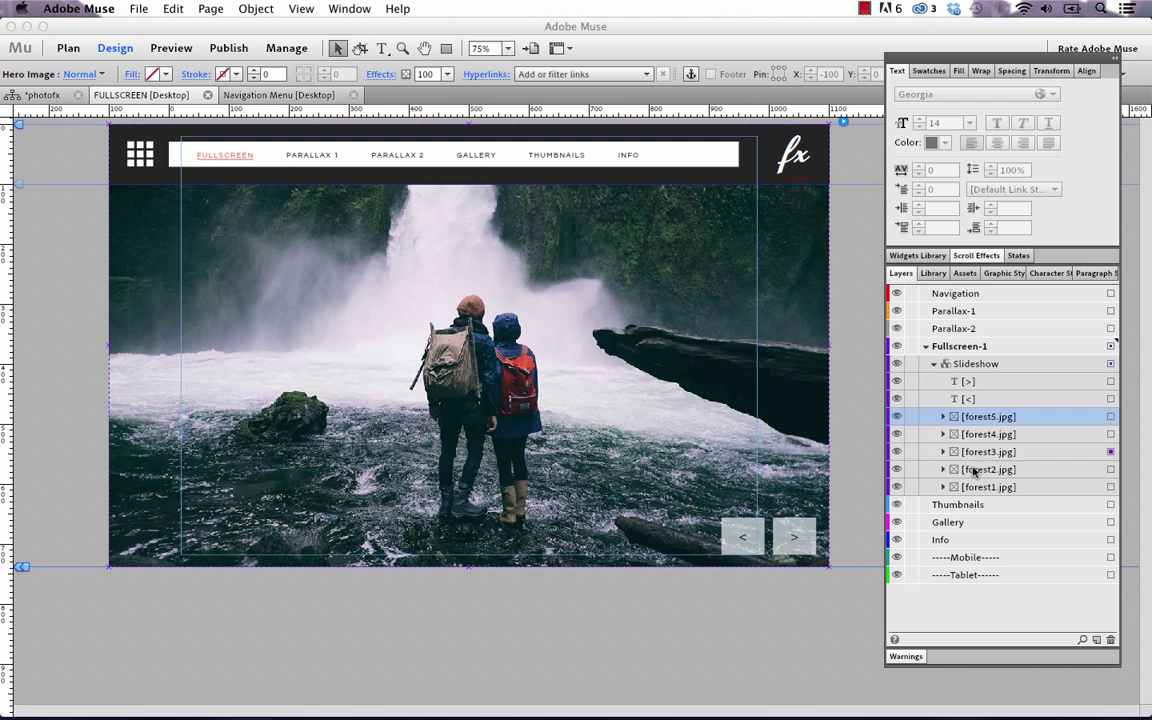
{"action": "left_click", "coordinate": [985, 452]}
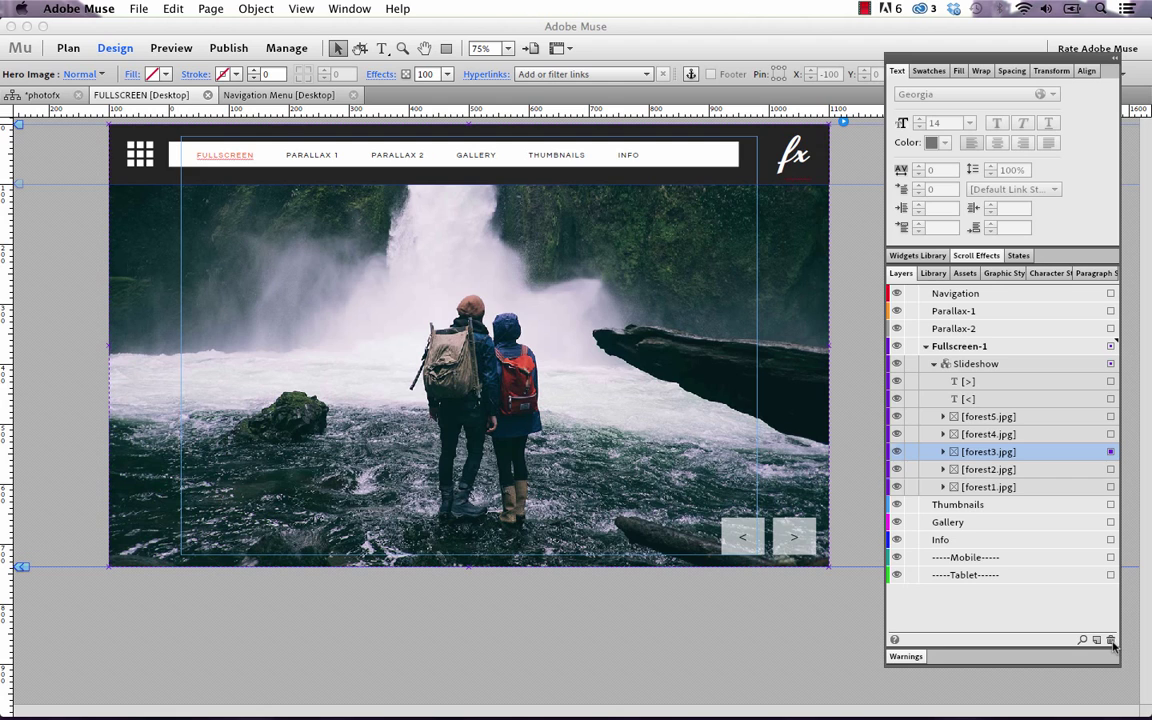
{"action": "left_click", "coordinate": [1111, 641]}
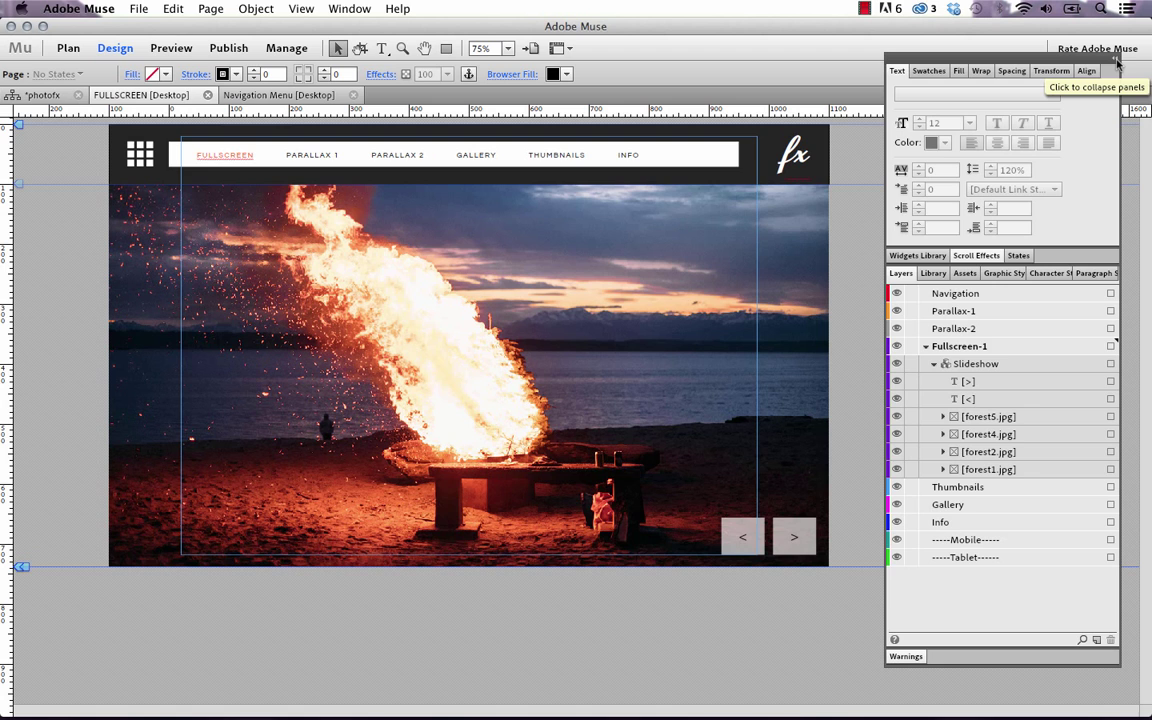
Step: Quick Look forest1.jpg in Finder's PhotoFX > photos folder, then return to Muse
{"action": "left_click", "coordinate": [711, 371]}
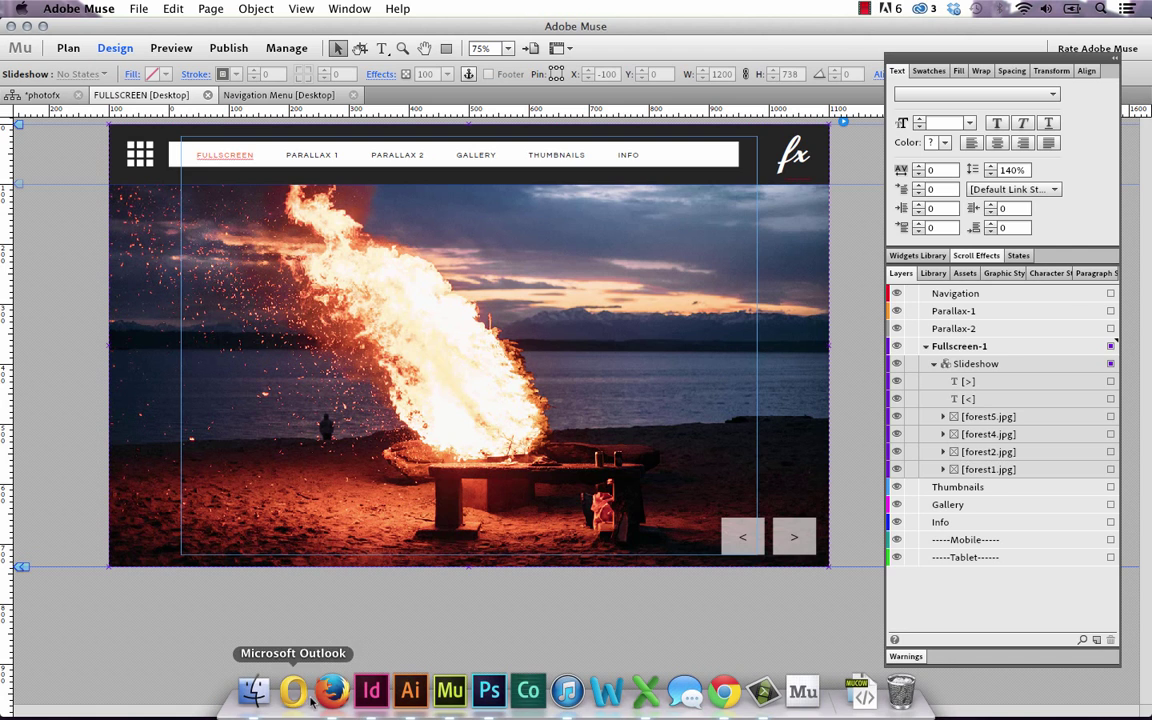
{"action": "left_click", "coordinate": [262, 694]}
{"action": "left_click", "coordinate": [301, 379]}
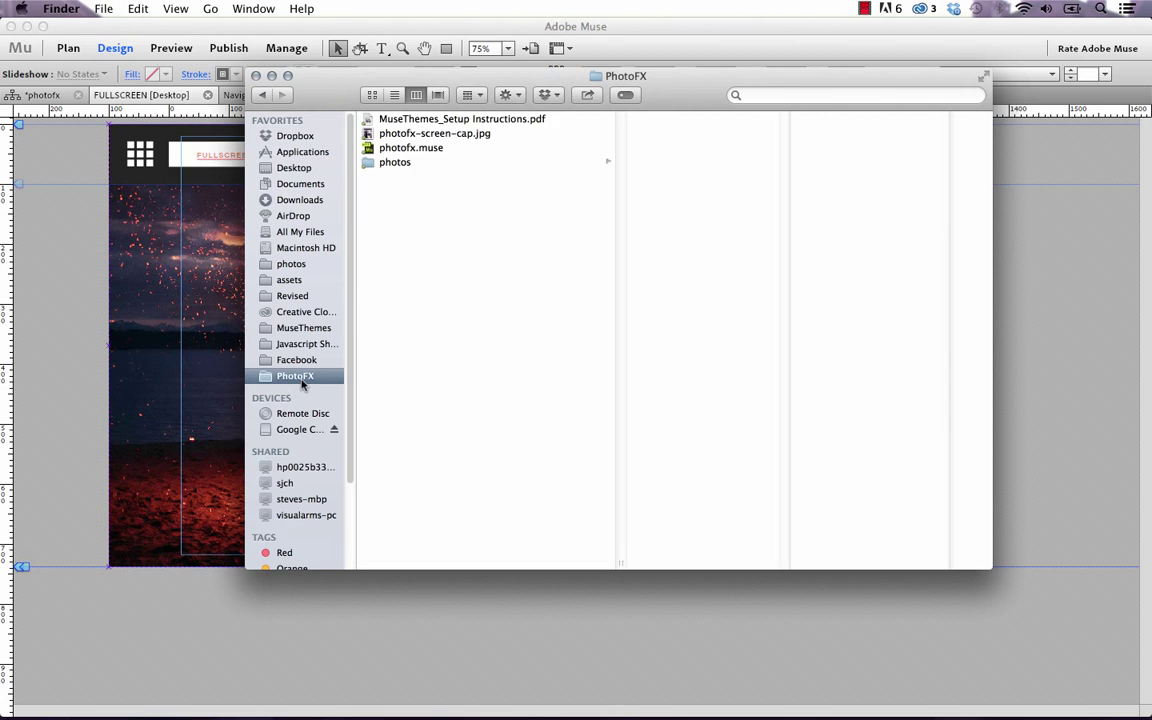
{"action": "left_click", "coordinate": [404, 163]}
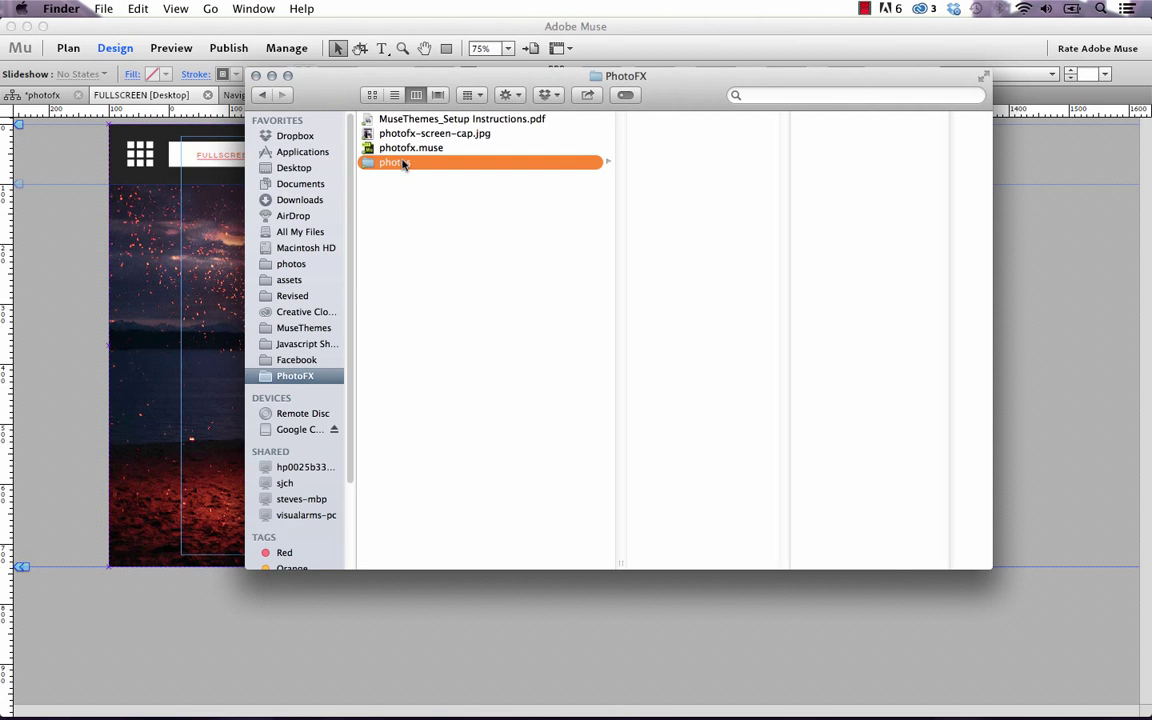
{"action": "key", "text": "Right"}
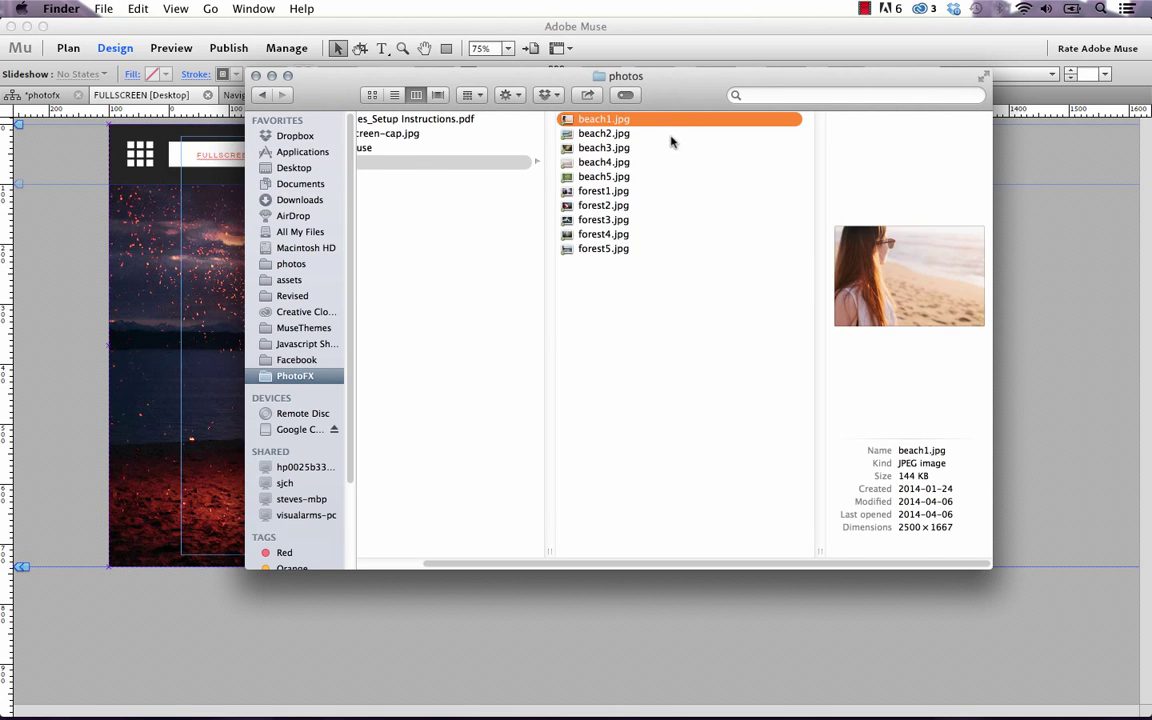
{"action": "left_click", "coordinate": [604, 190]}
{"action": "key", "text": "space"}
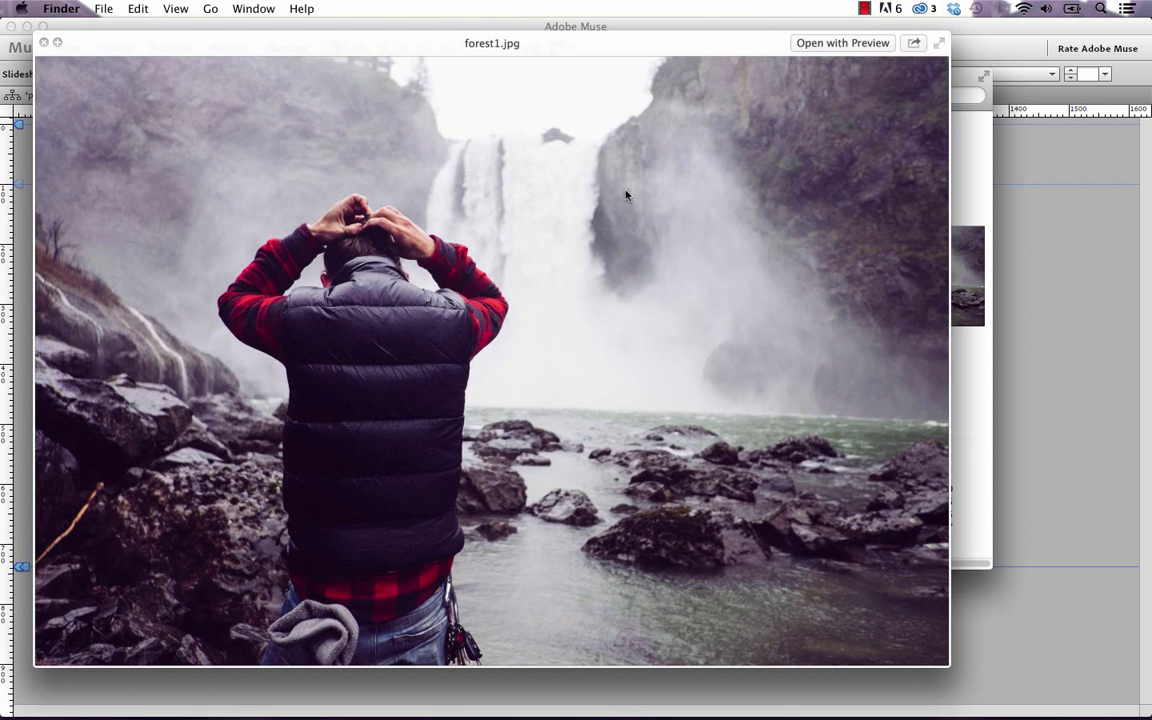
{"action": "key", "text": "space"}
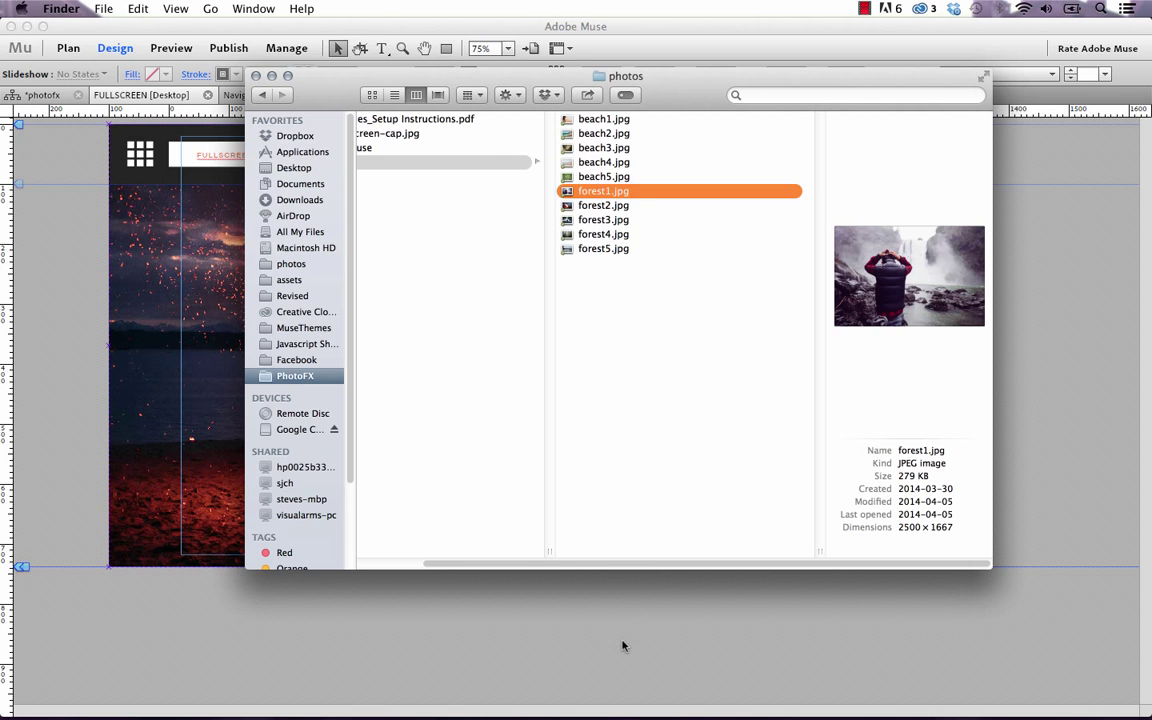
{"action": "left_click", "coordinate": [562, 578]}
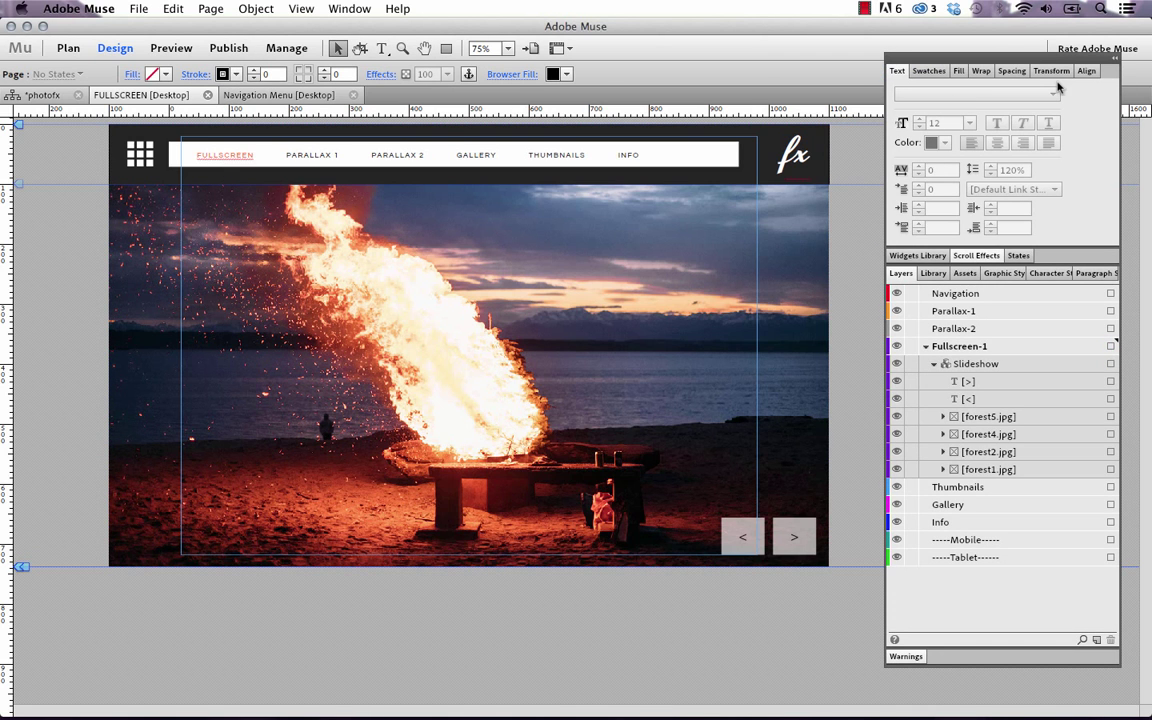
Step: In the enlarged Assets panel, apply Embed Link to forest1.jpg
{"action": "left_click", "coordinate": [965, 275]}
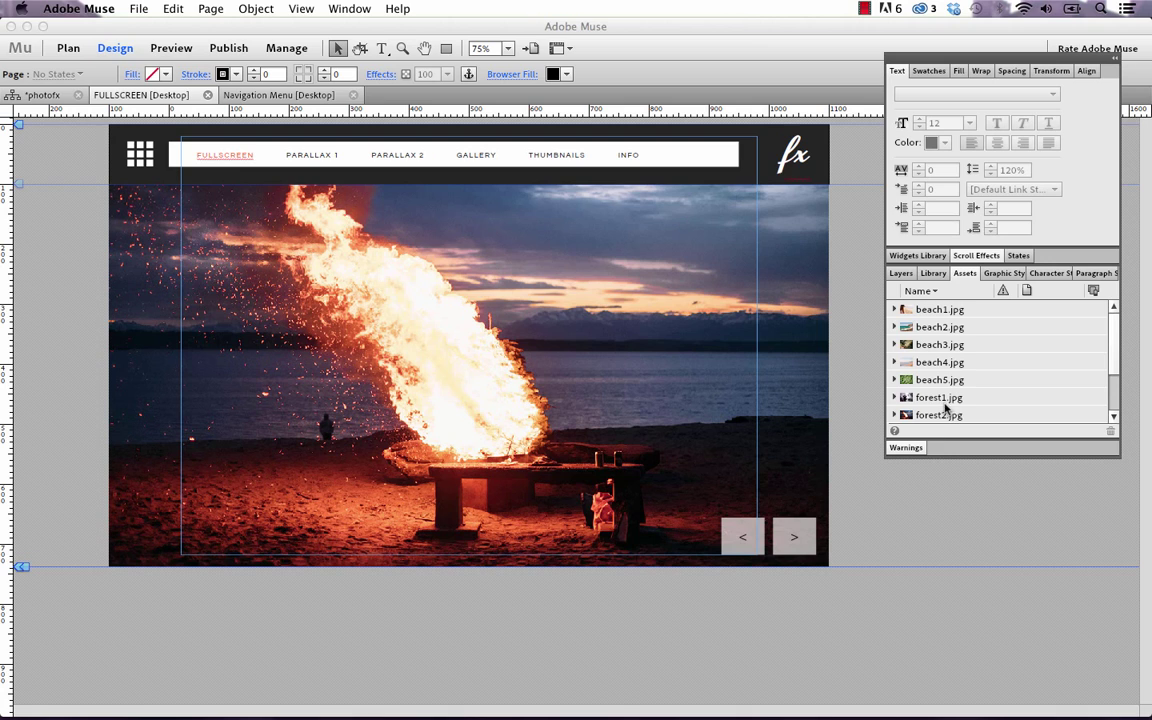
{"action": "left_click_drag", "start_coordinate": [934, 438], "coordinate": [931, 555]}
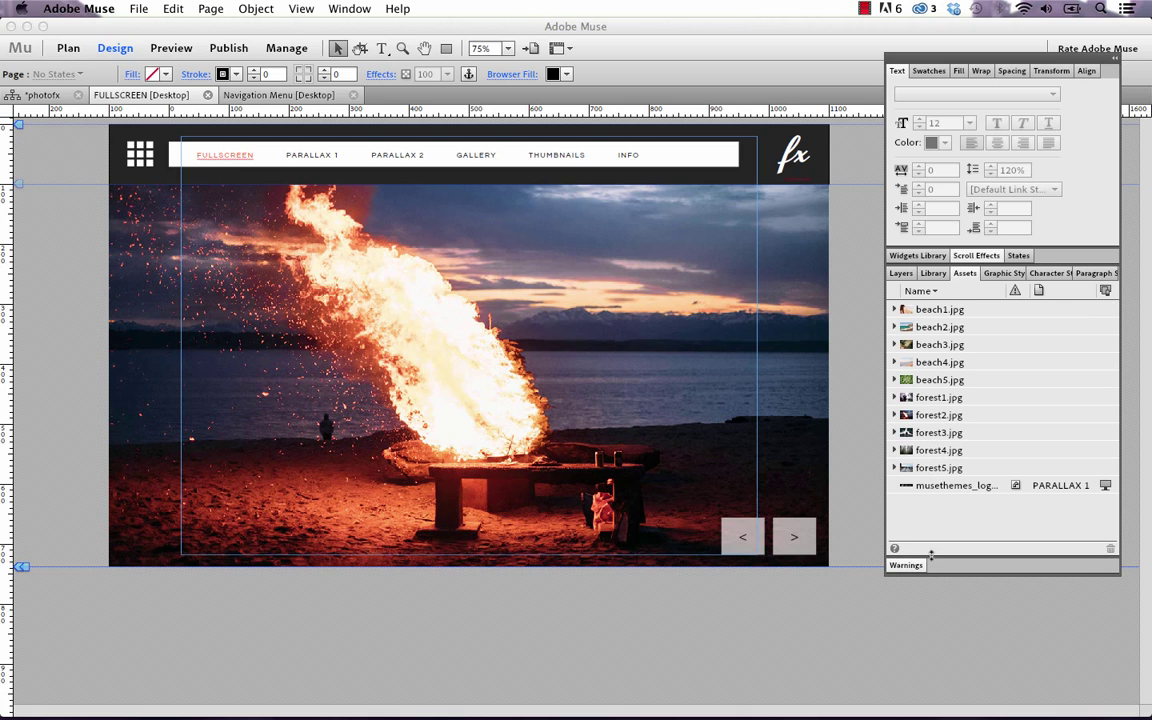
{"action": "left_click", "coordinate": [939, 399]}
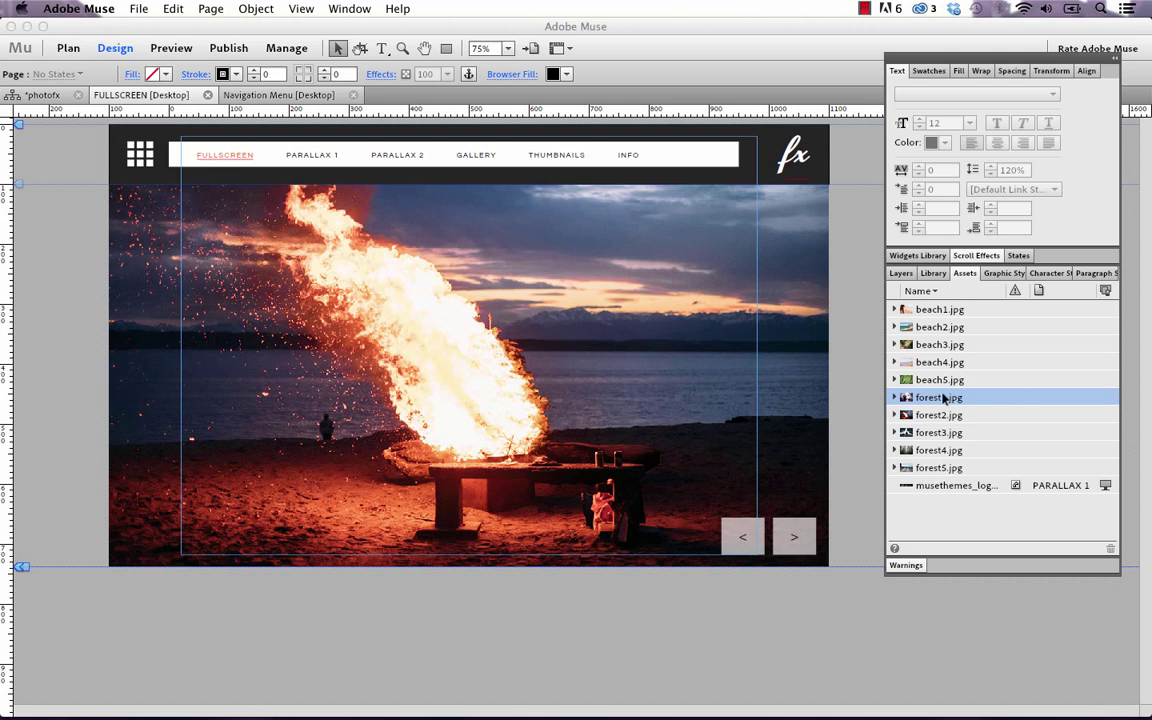
{"action": "right_click", "coordinate": [943, 400]}
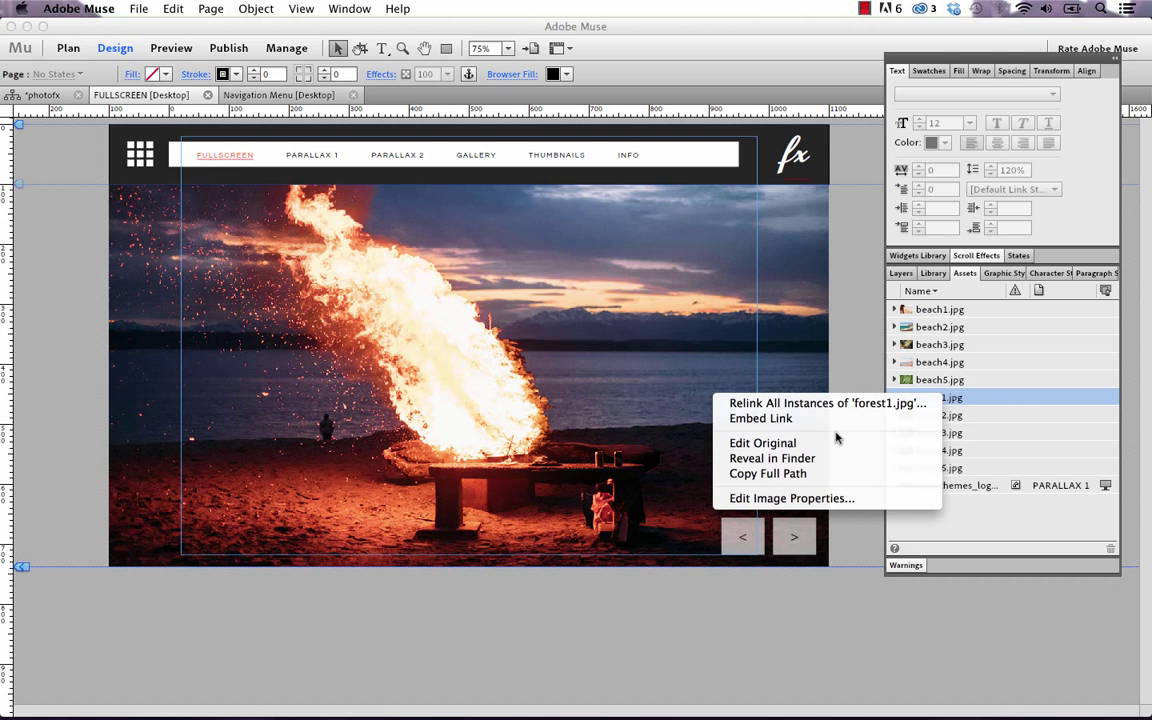
{"action": "left_click", "coordinate": [917, 418]}
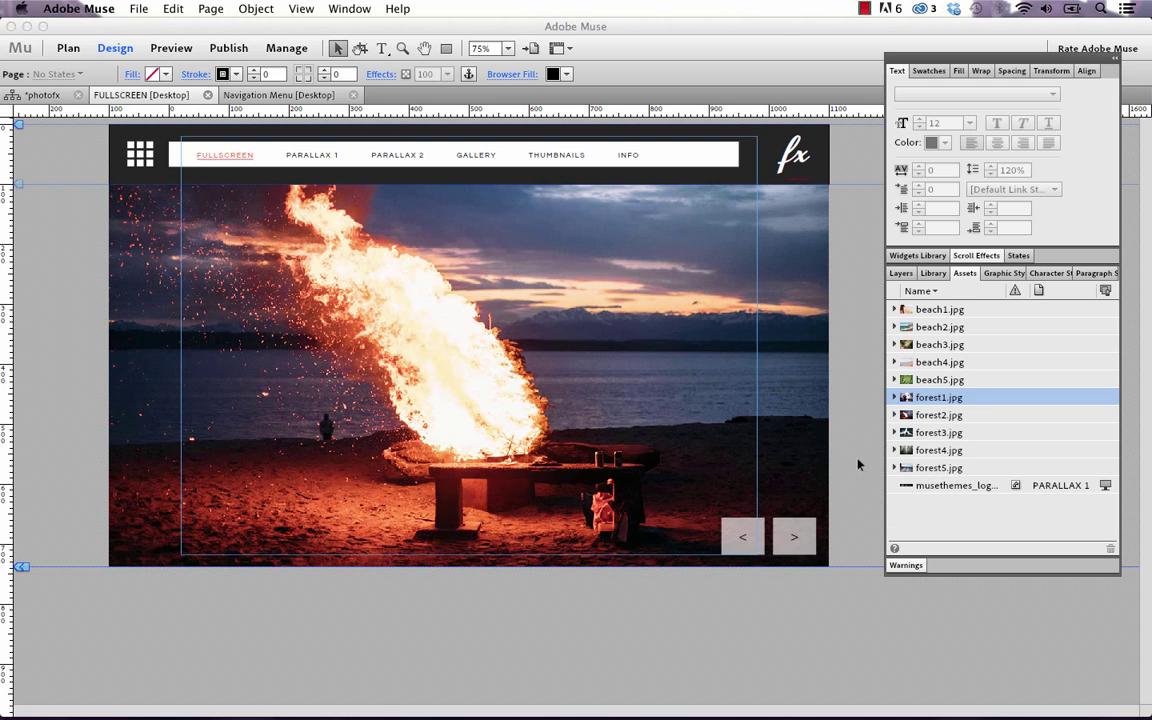
Step: Collapse the side panels to icons and check the fullscreen slideshow's options
{"action": "double_click", "coordinate": [1008, 58]}
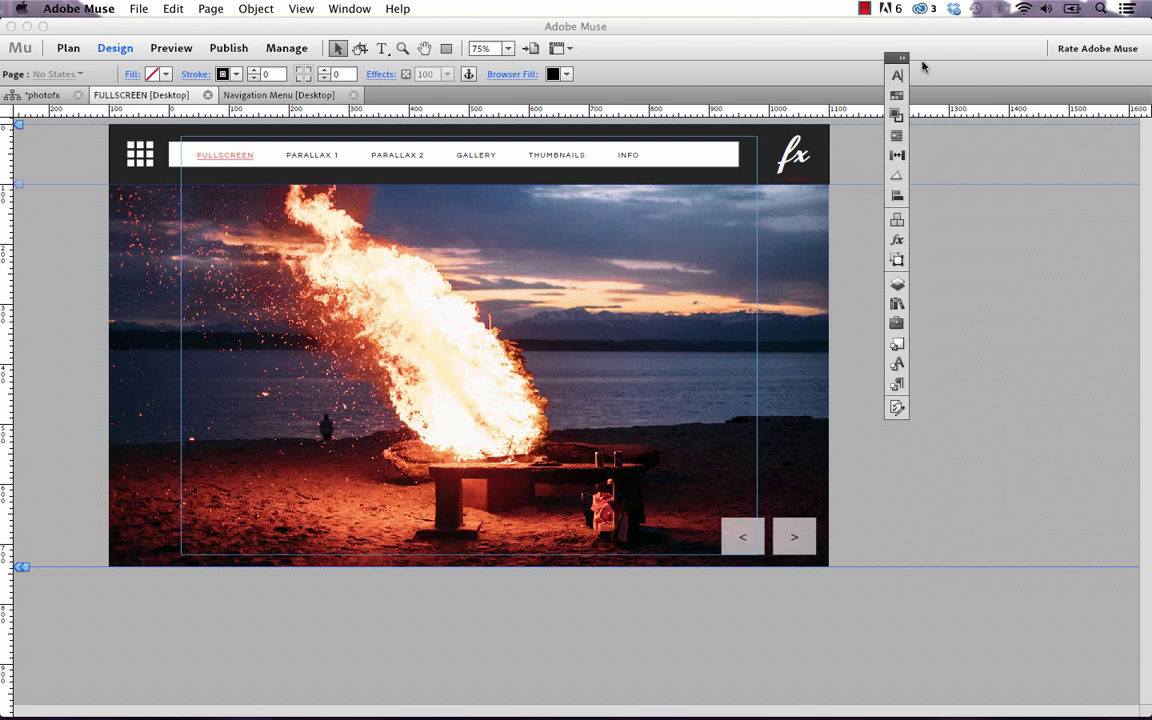
{"action": "left_click", "coordinate": [824, 130]}
{"action": "left_click", "coordinate": [843, 122]}
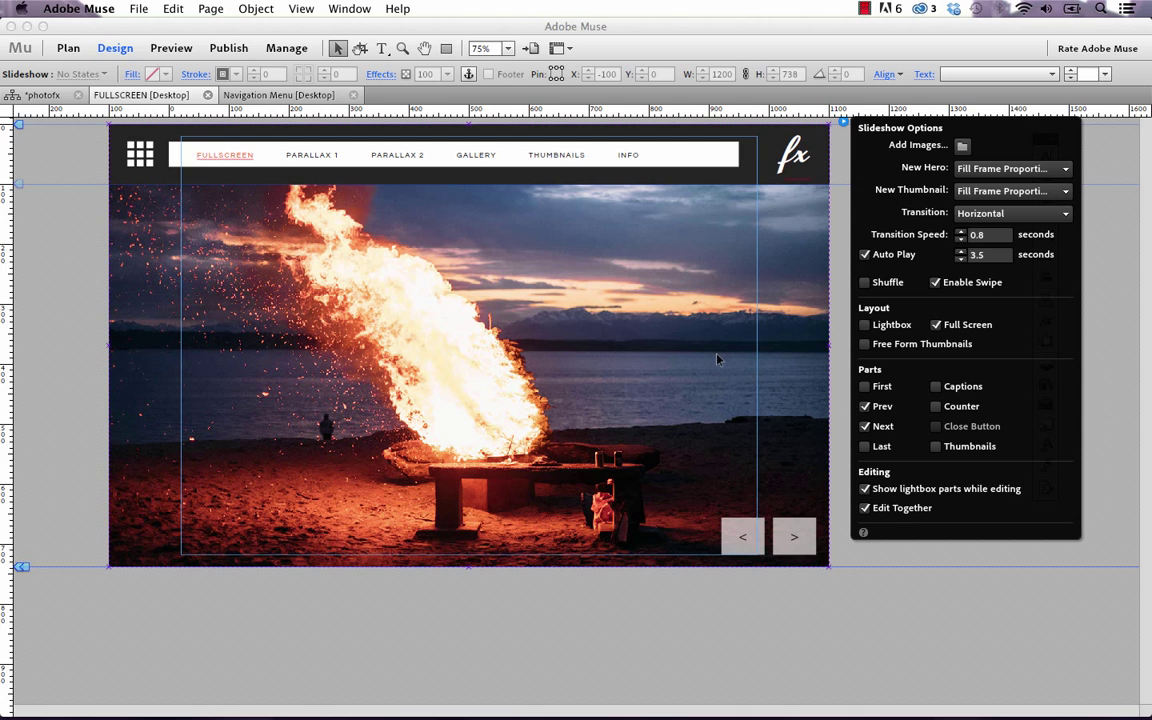
{"action": "left_click", "coordinate": [792, 599]}
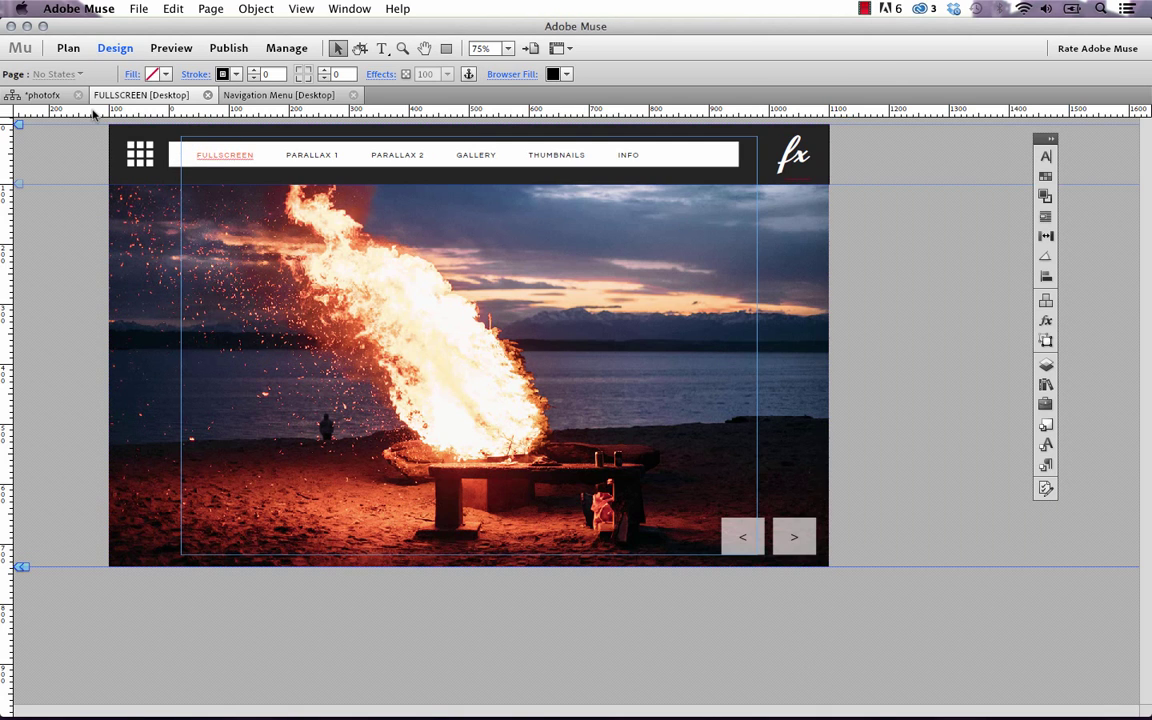
Step: Open the PARALLAX 1 page from Plan view at 80% zoom and scroll through it
{"action": "left_click", "coordinate": [47, 96]}
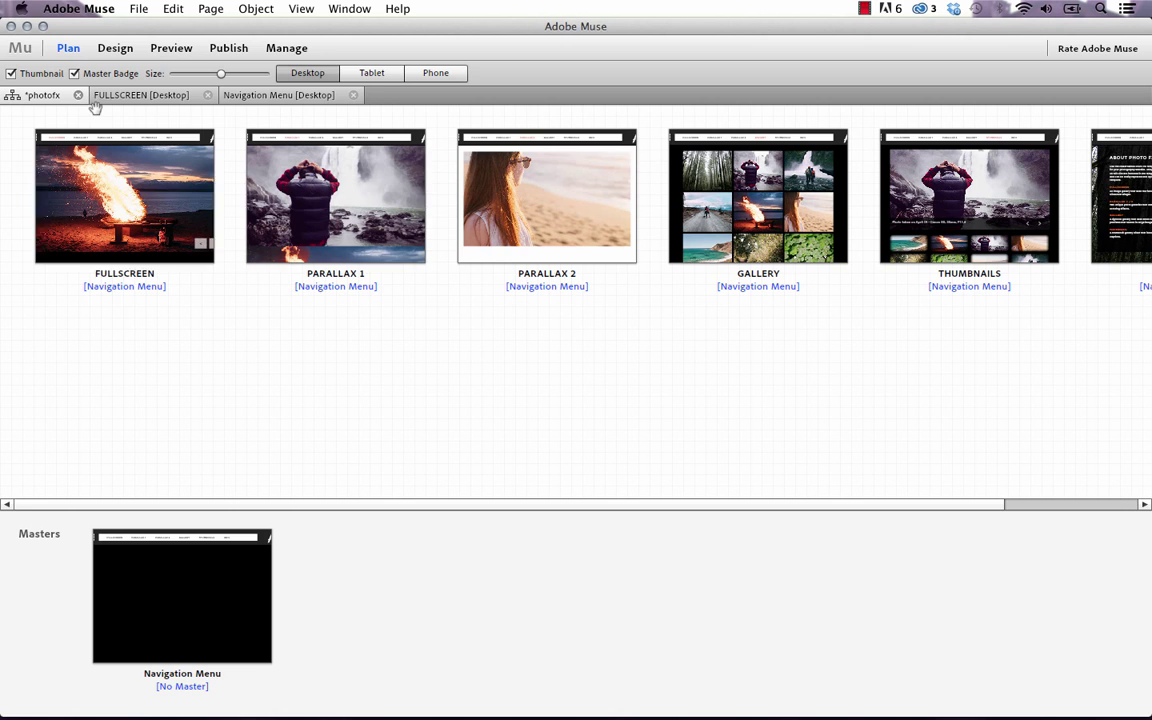
{"action": "double_click", "coordinate": [311, 196]}
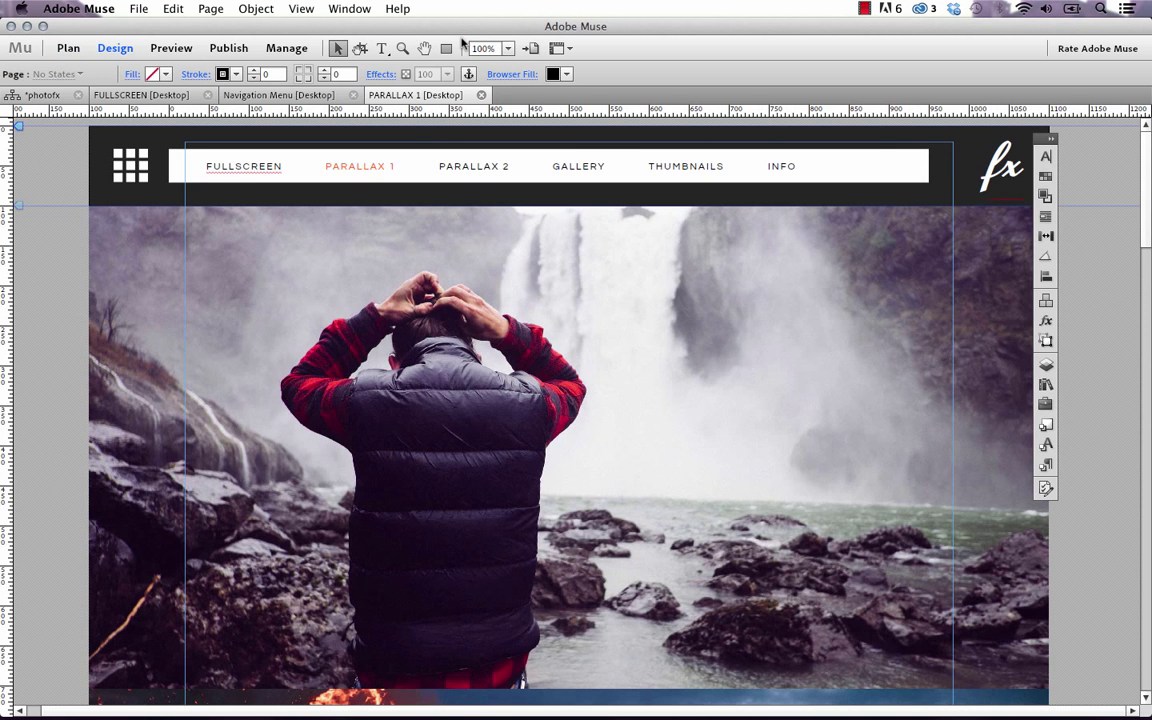
{"action": "left_click", "coordinate": [485, 48]}
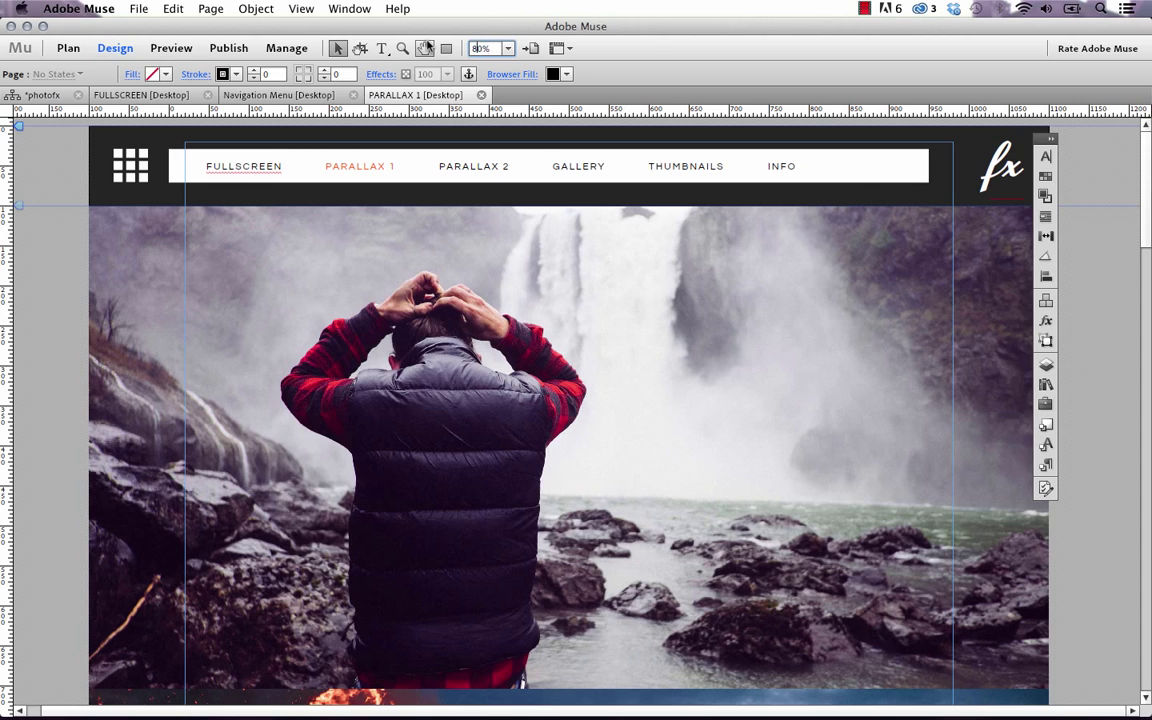
{"action": "key", "text": "Return"}
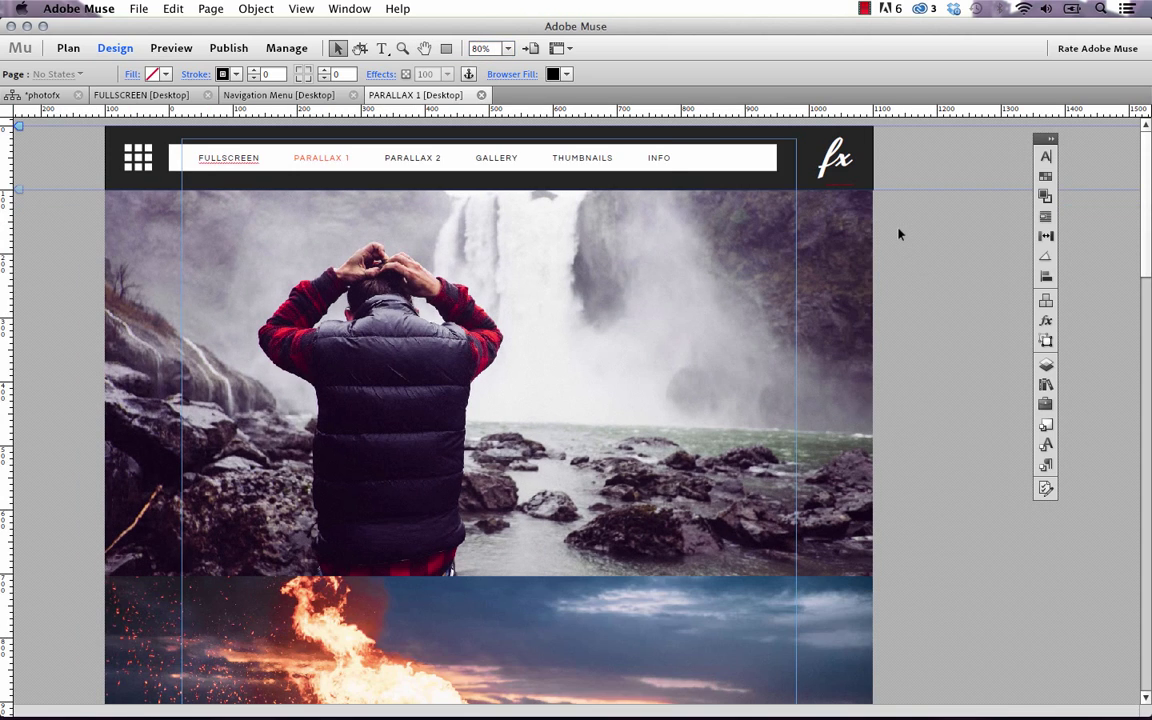
{"action": "scroll", "coordinate": [898, 234], "scroll_direction": "down", "scroll_amount": 15}
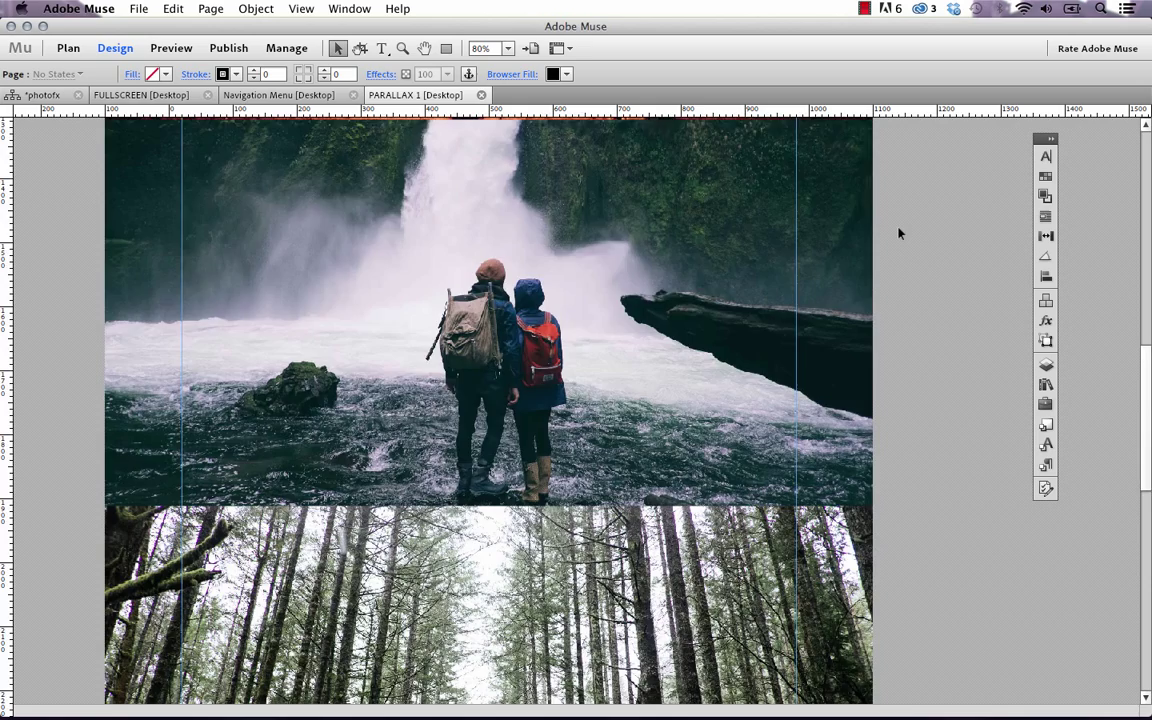
{"action": "scroll", "coordinate": [898, 234], "scroll_direction": "down", "scroll_amount": 4}
{"action": "scroll", "coordinate": [908, 242], "scroll_direction": "up", "scroll_amount": 15}
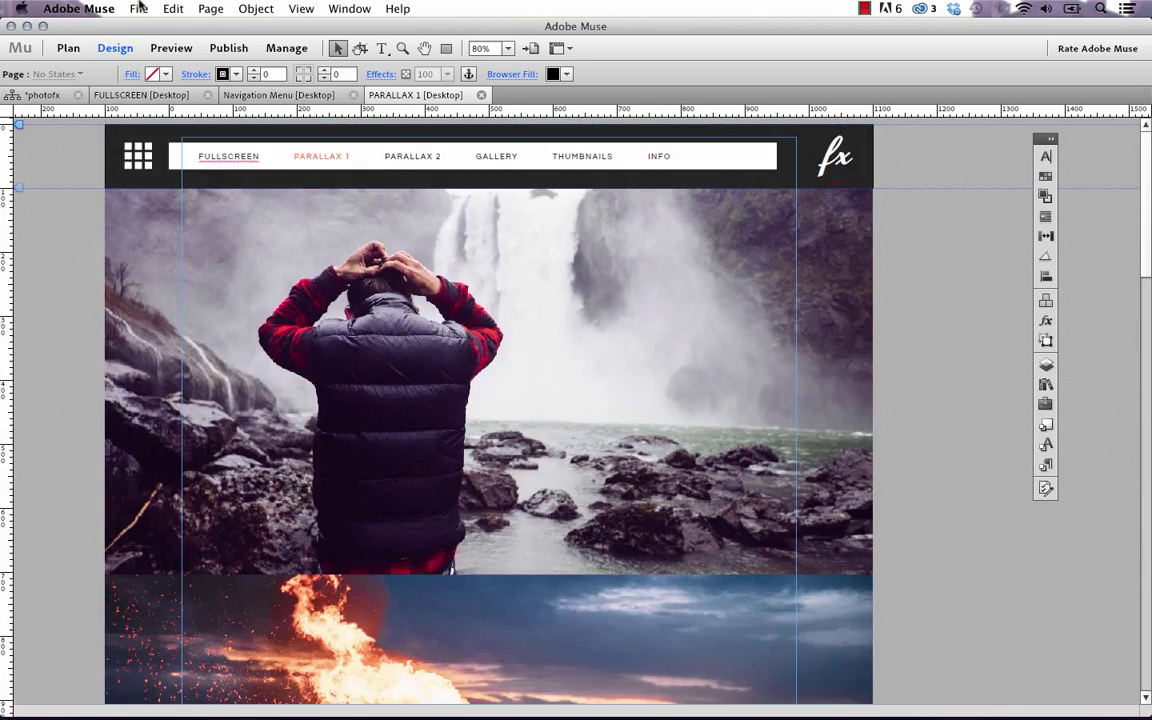
{"action": "left_click", "coordinate": [140, 8]}
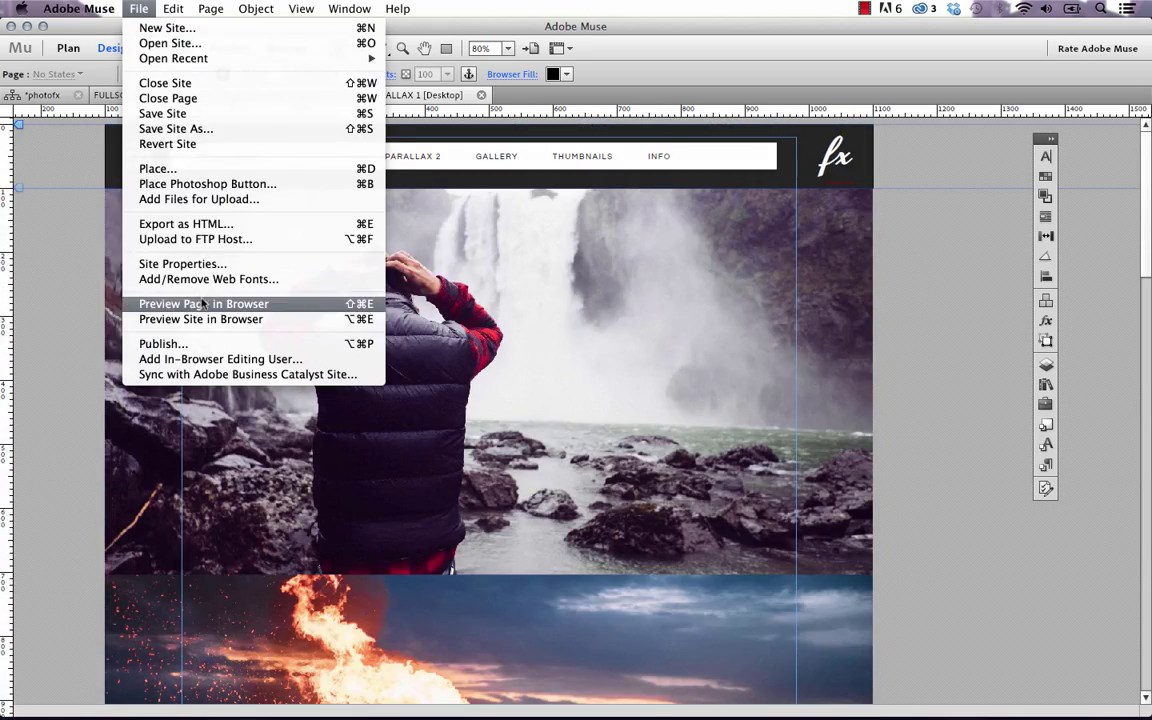
Step: Preview PARALLAX 1 in Firefox and scroll past its waterfall and bonfire sections
{"action": "left_click", "coordinate": [203, 303]}
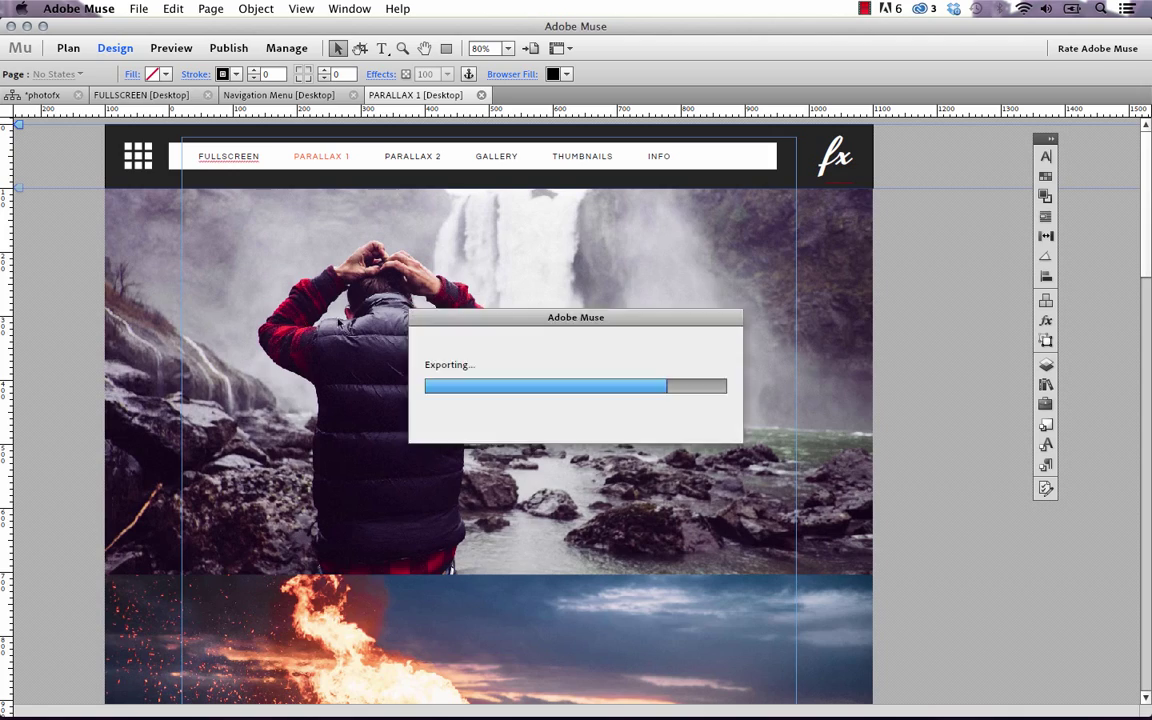
{"action": "scroll", "coordinate": [1148, 152], "scroll_direction": "down", "scroll_amount": 3}
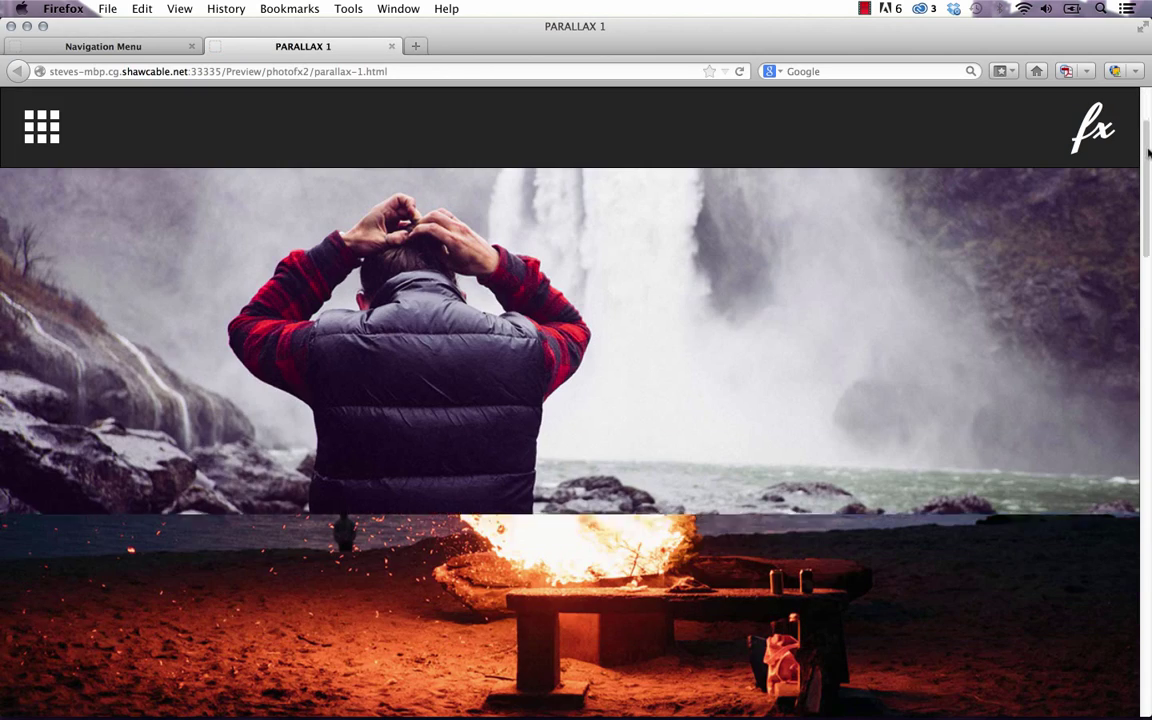
{"action": "mouse_move", "coordinate": [1148, 152]}
{"action": "left_mouse_down"}
{"action": "mouse_move", "coordinate": [1140, 590]}
{"action": "mouse_move", "coordinate": [1121, 643]}
{"action": "mouse_move", "coordinate": [1113, 522]}
{"action": "mouse_move", "coordinate": [1148, 145]}
{"action": "left_mouse_up"}
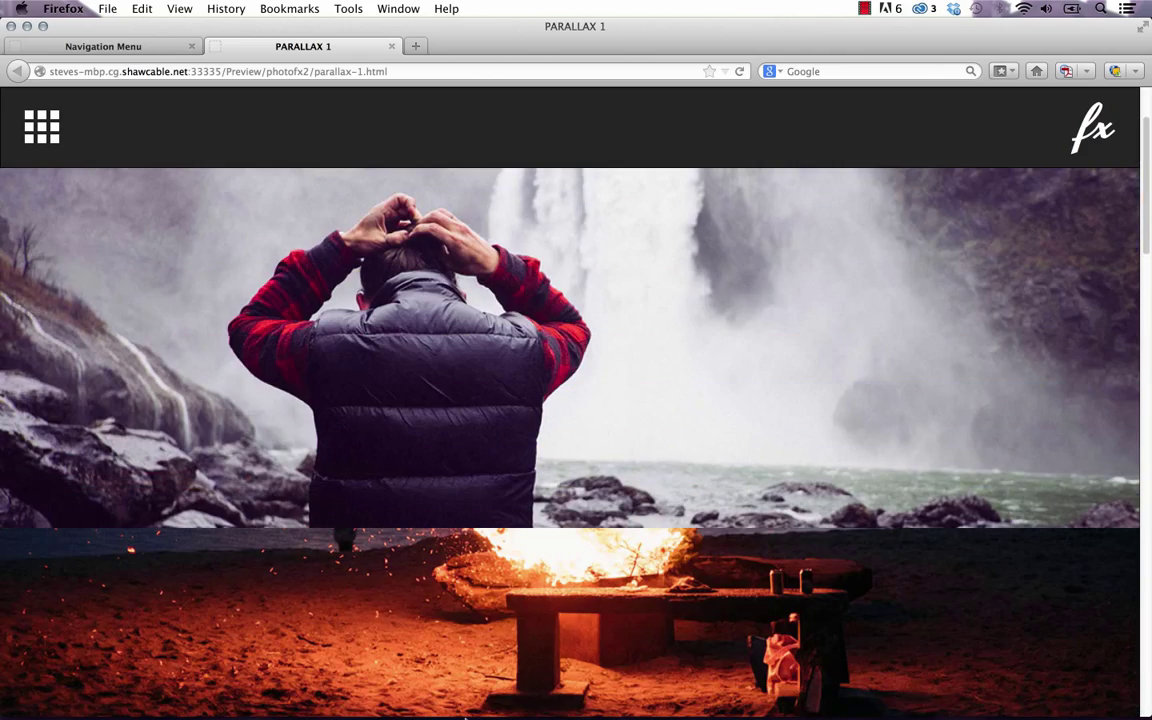
Step: Back in Muse, select the PARALLAX 1 top rectangle holding the waterfall photo
{"action": "left_click", "coordinate": [452, 704]}
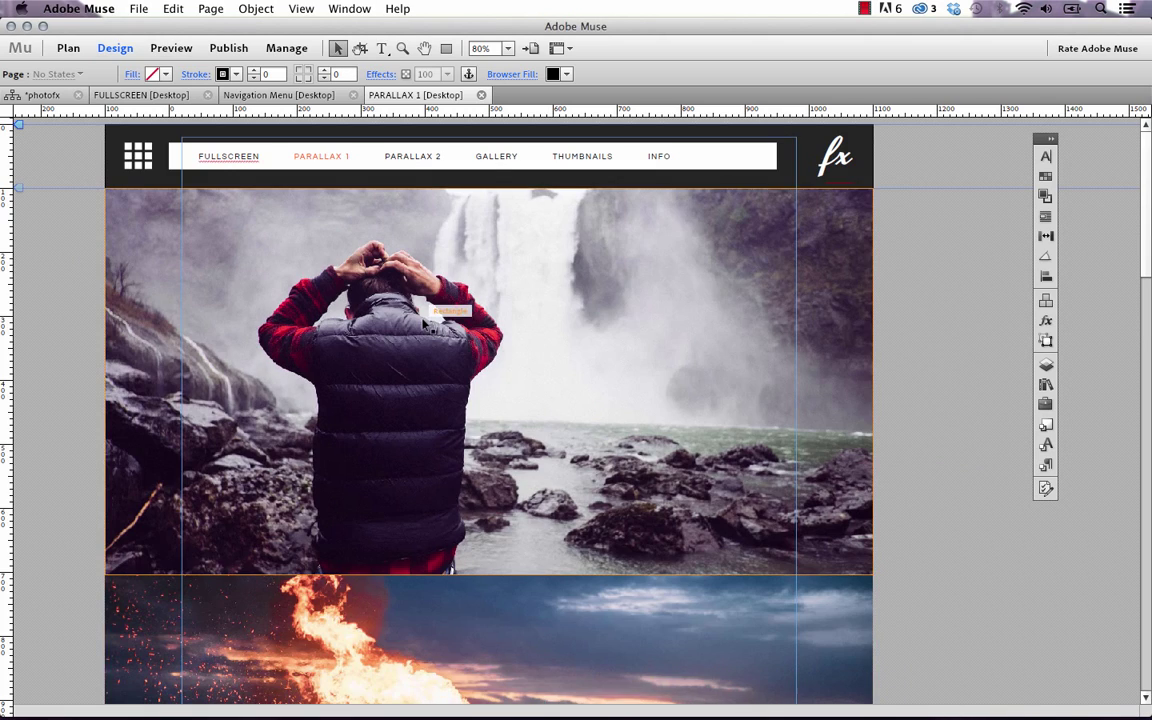
{"action": "scroll", "coordinate": [440, 320], "scroll_direction": "down", "scroll_amount": 5}
{"action": "scroll", "coordinate": [450, 357], "scroll_direction": "up", "scroll_amount": 3}
{"action": "scroll", "coordinate": [450, 357], "scroll_direction": "up", "scroll_amount": 3}
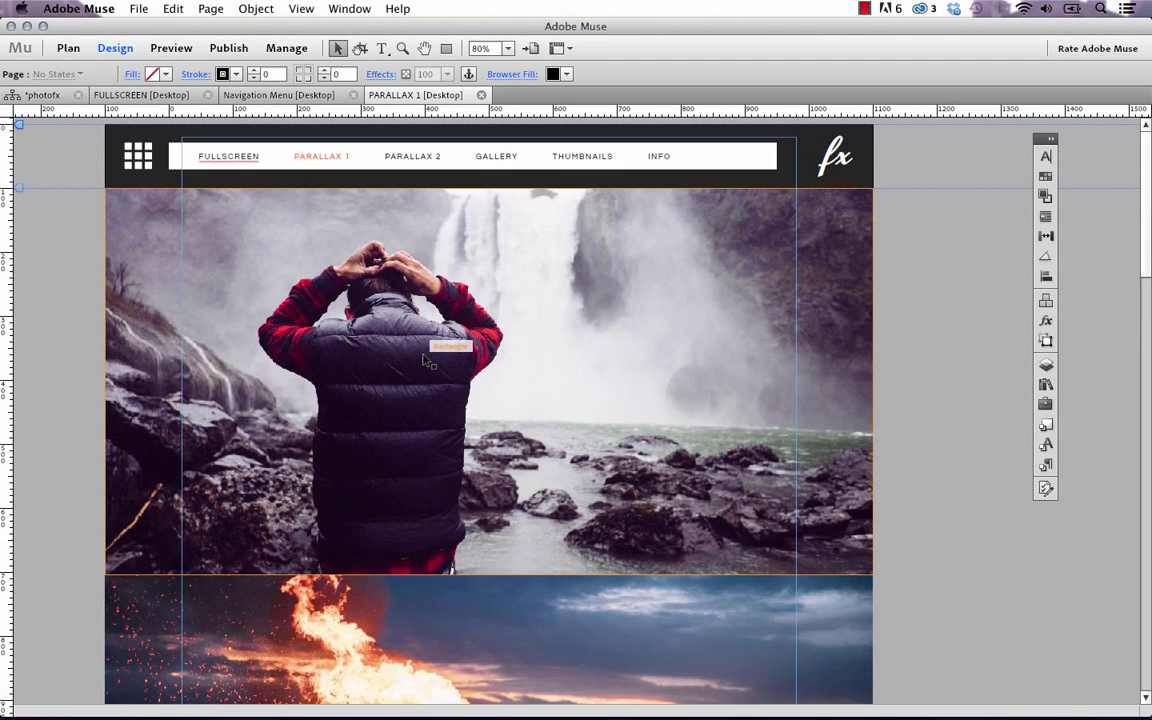
{"action": "left_click", "coordinate": [420, 270]}
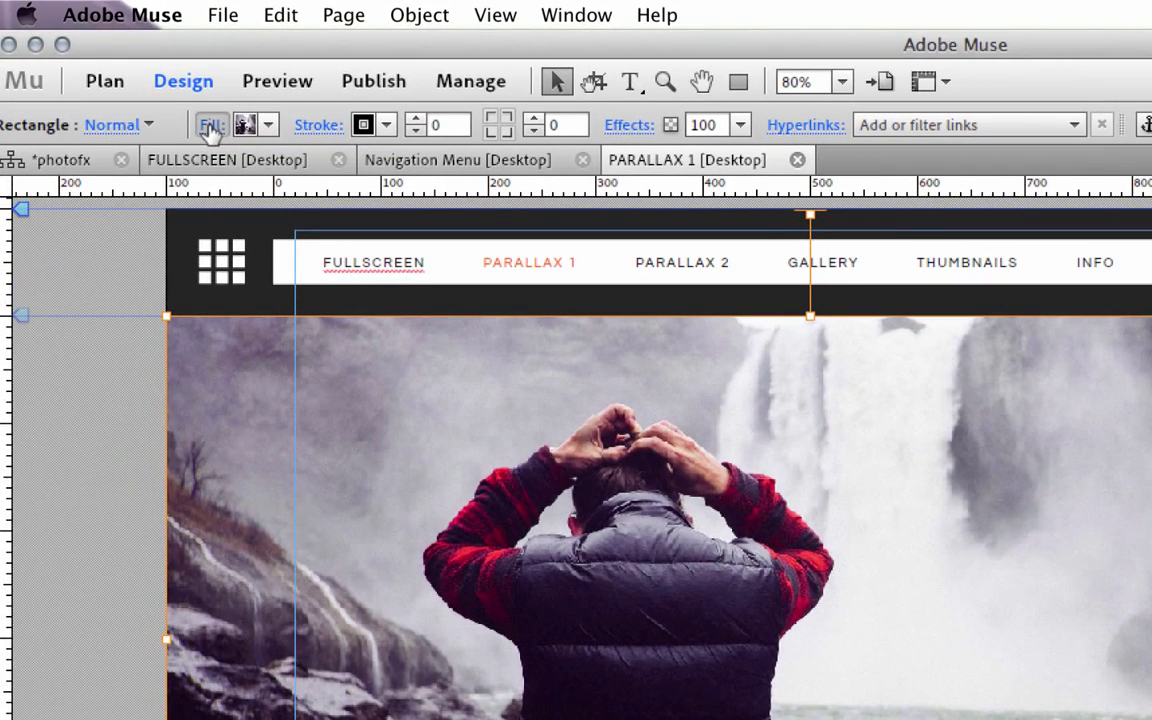
Step: Replace the rectangle's fill image with beach1.jpg from the PhotoFX photos folder
{"action": "left_click", "coordinate": [211, 127]}
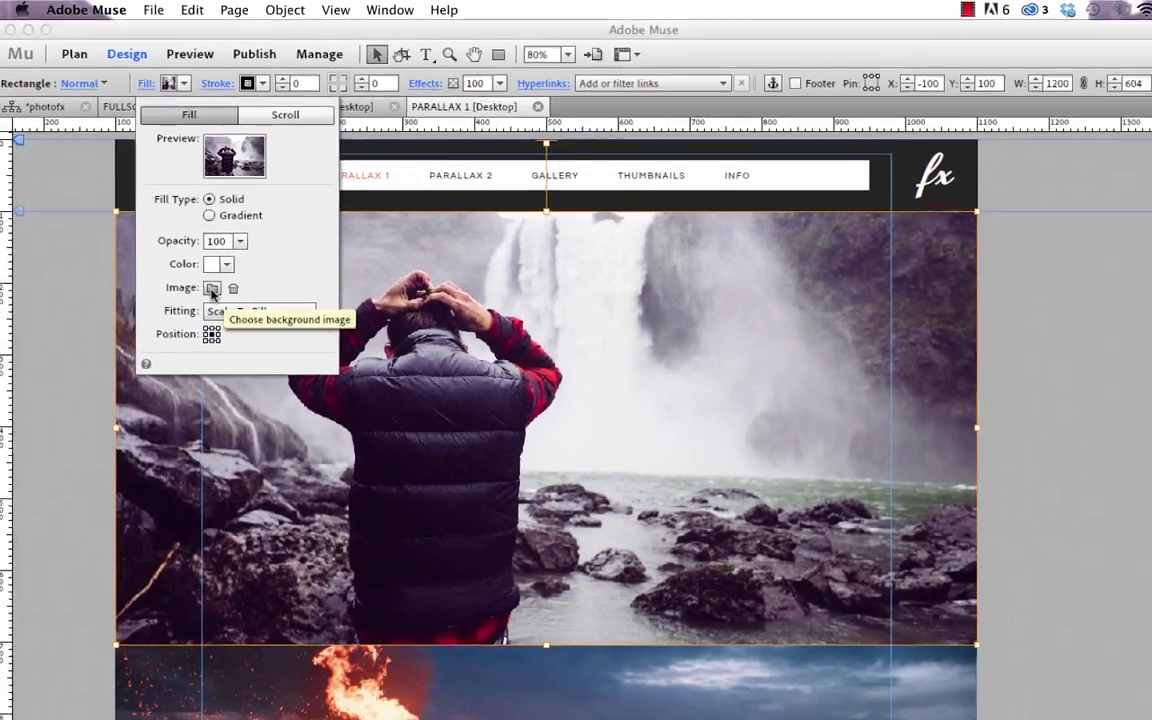
{"action": "left_click", "coordinate": [212, 289]}
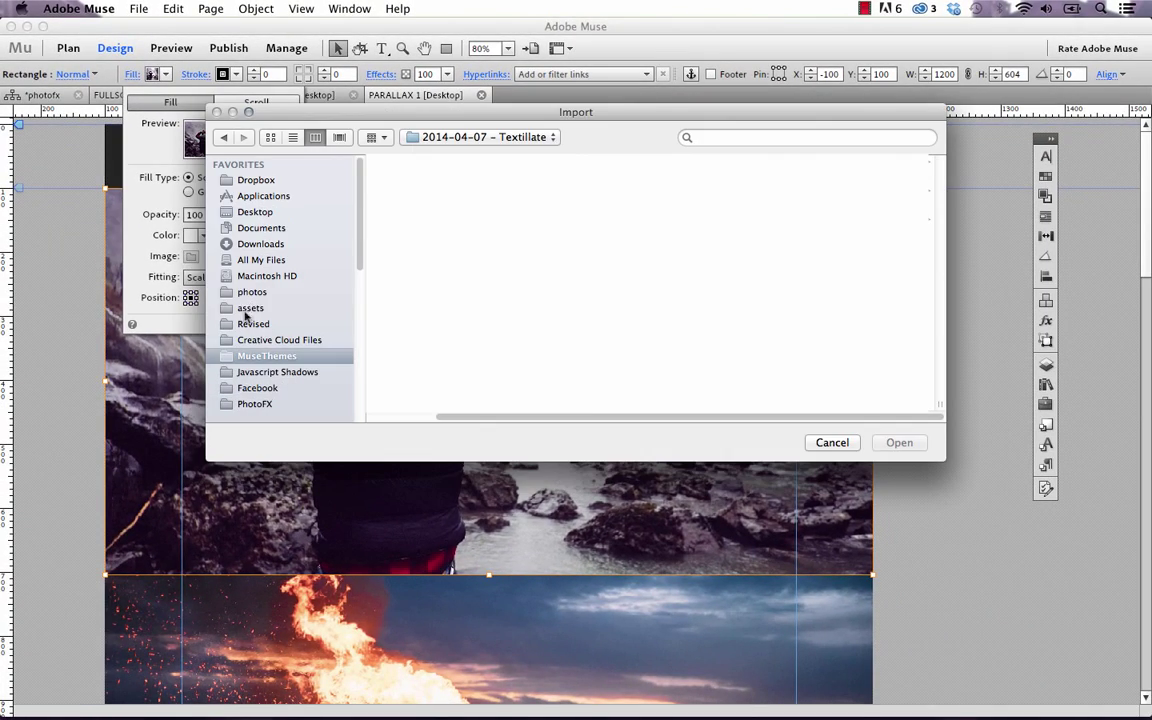
{"action": "left_click", "coordinate": [257, 404]}
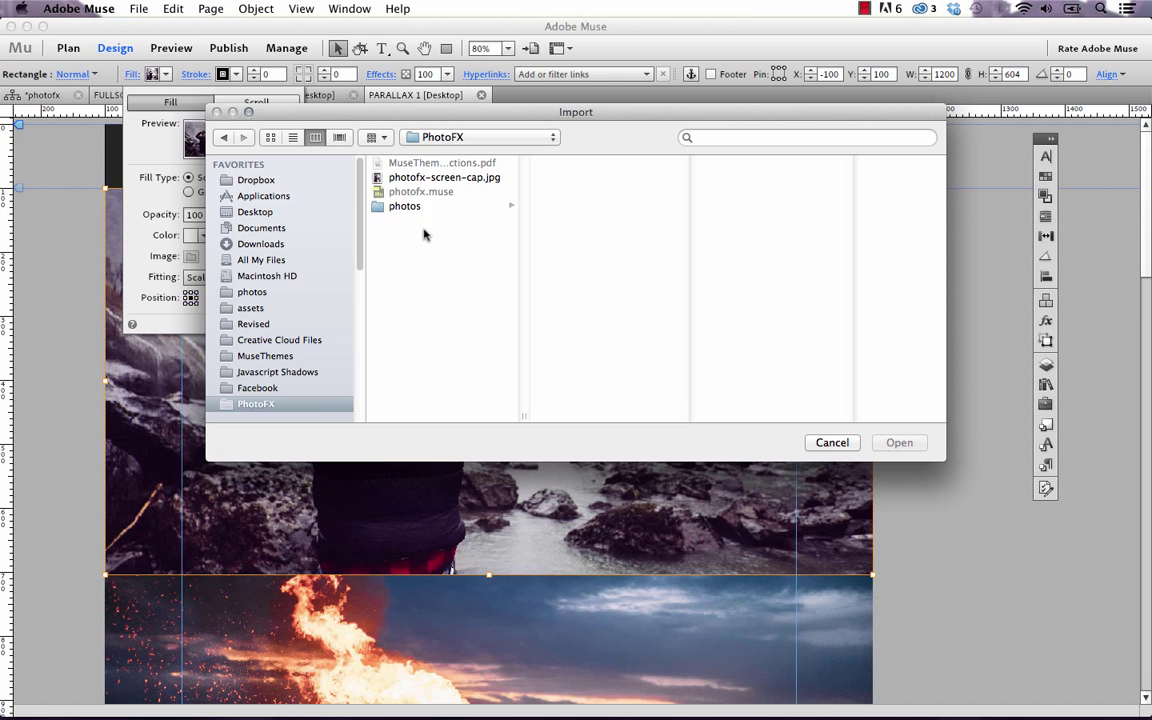
{"action": "left_click", "coordinate": [420, 206]}
{"action": "left_click", "coordinate": [575, 163]}
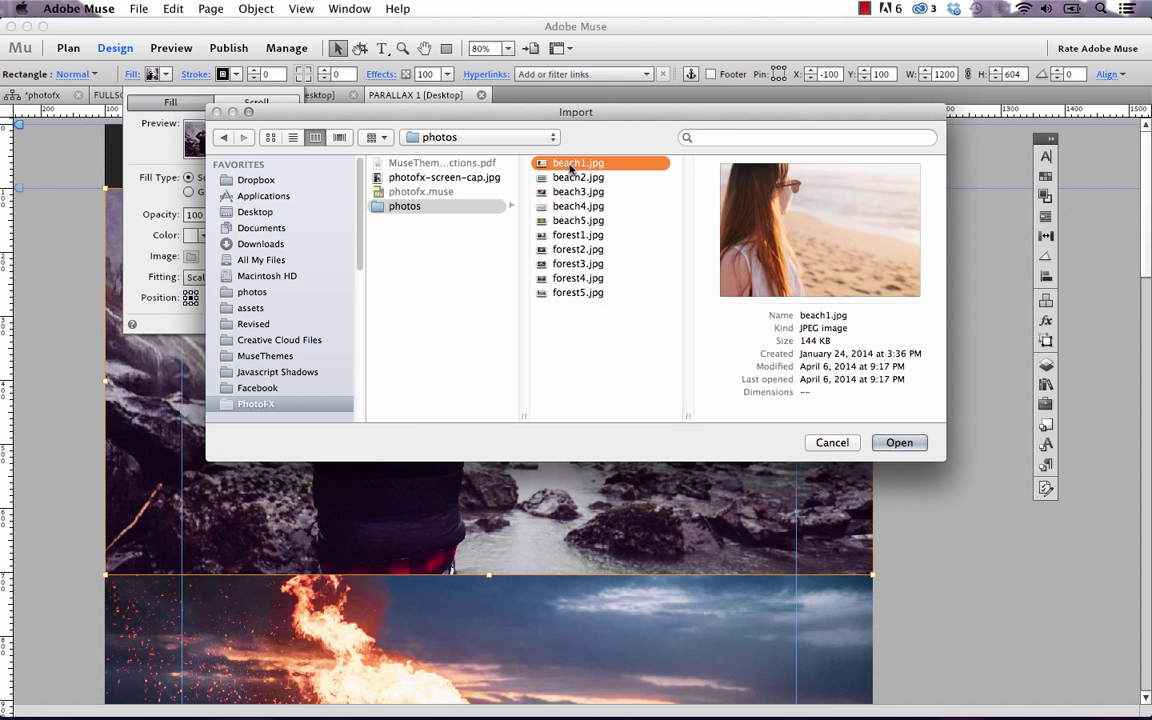
{"action": "left_click", "coordinate": [897, 442]}
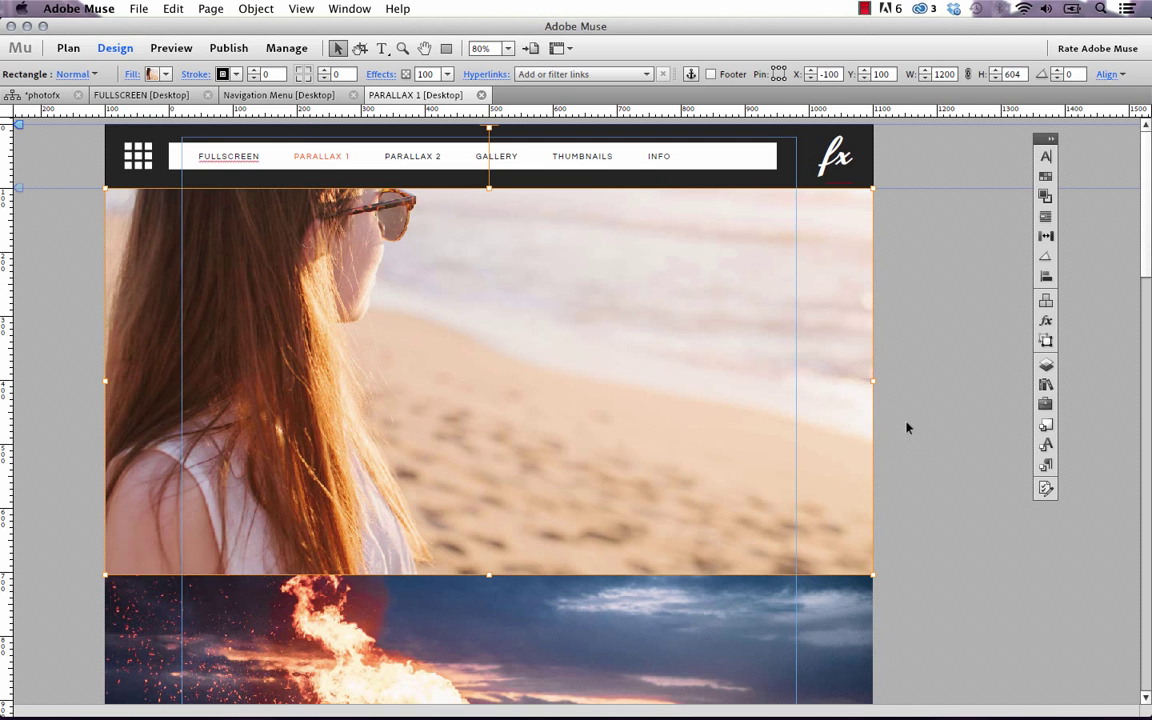
Step: Alt-drag a copy of the cyclist section down below the original
{"action": "scroll", "coordinate": [893, 425], "scroll_direction": "down", "scroll_amount": 15}
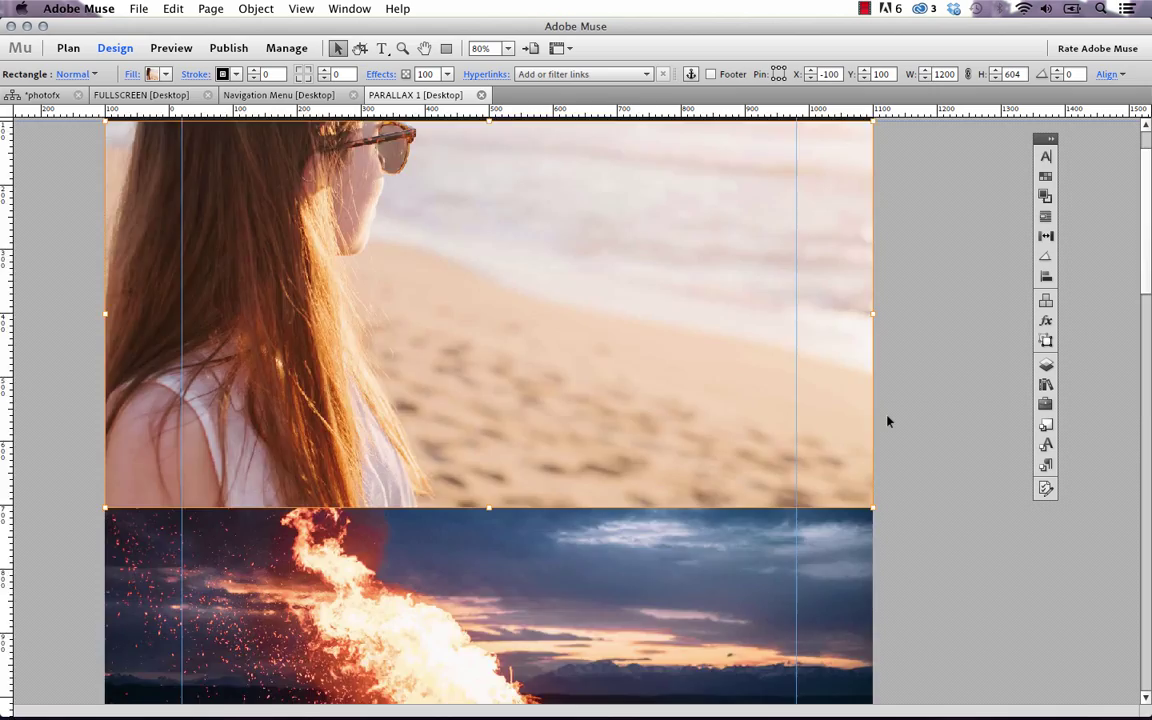
{"action": "scroll", "coordinate": [887, 421], "scroll_direction": "down", "scroll_amount": 10}
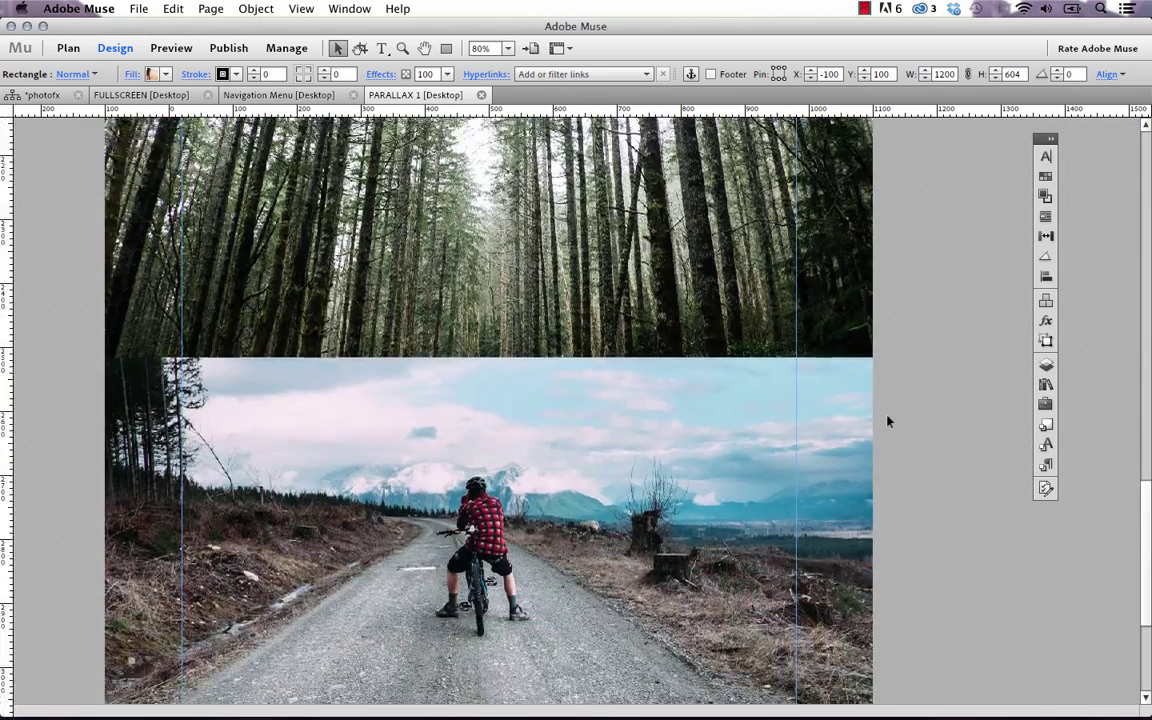
{"action": "scroll", "coordinate": [887, 421], "scroll_direction": "down", "scroll_amount": 5}
{"action": "left_click", "coordinate": [530, 346]}
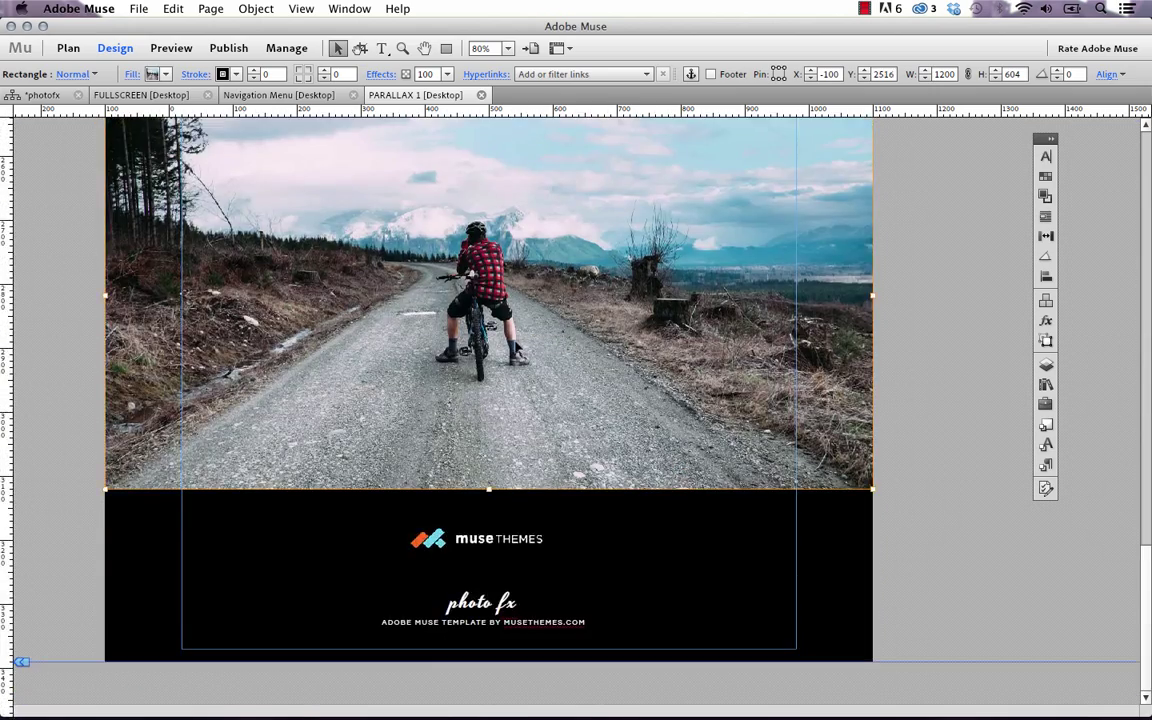
{"action": "scroll", "coordinate": [517, 345], "scroll_direction": "up", "scroll_amount": 2}
{"action": "scroll", "coordinate": [517, 346], "scroll_direction": "up", "scroll_amount": 2}
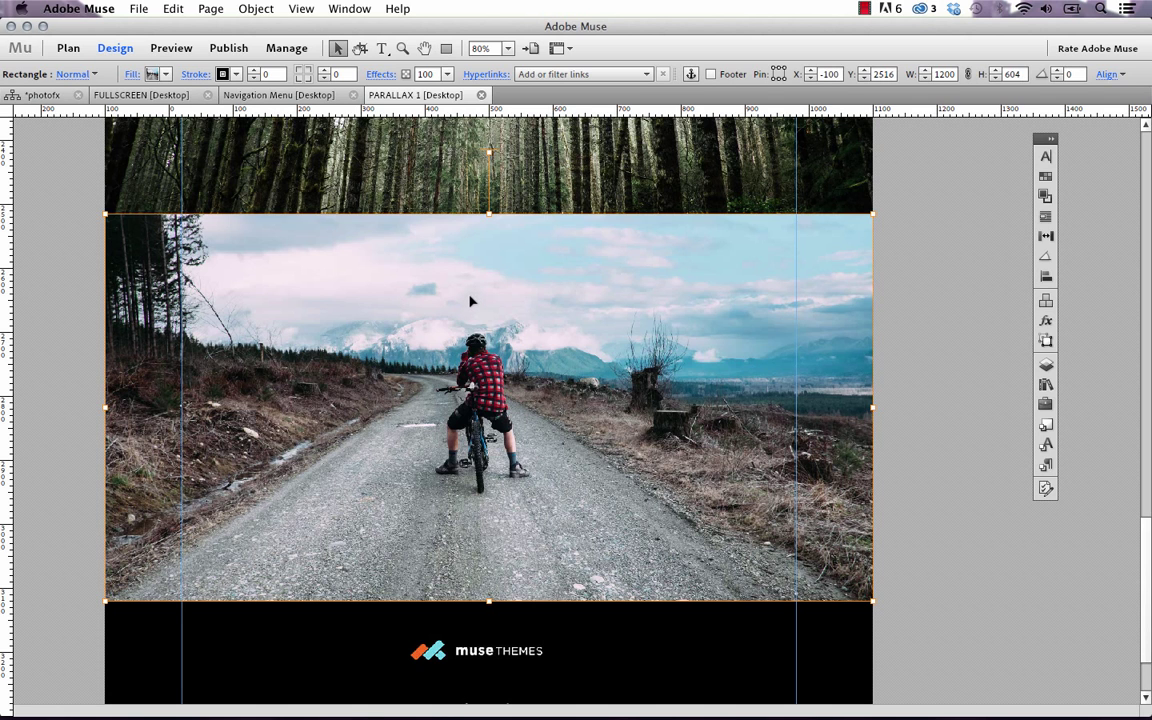
{"action": "left_click_drag", "start_coordinate": [497, 311], "coordinate": [498, 487]}
{"action": "scroll", "coordinate": [500, 541], "scroll_direction": "down", "scroll_amount": 5}
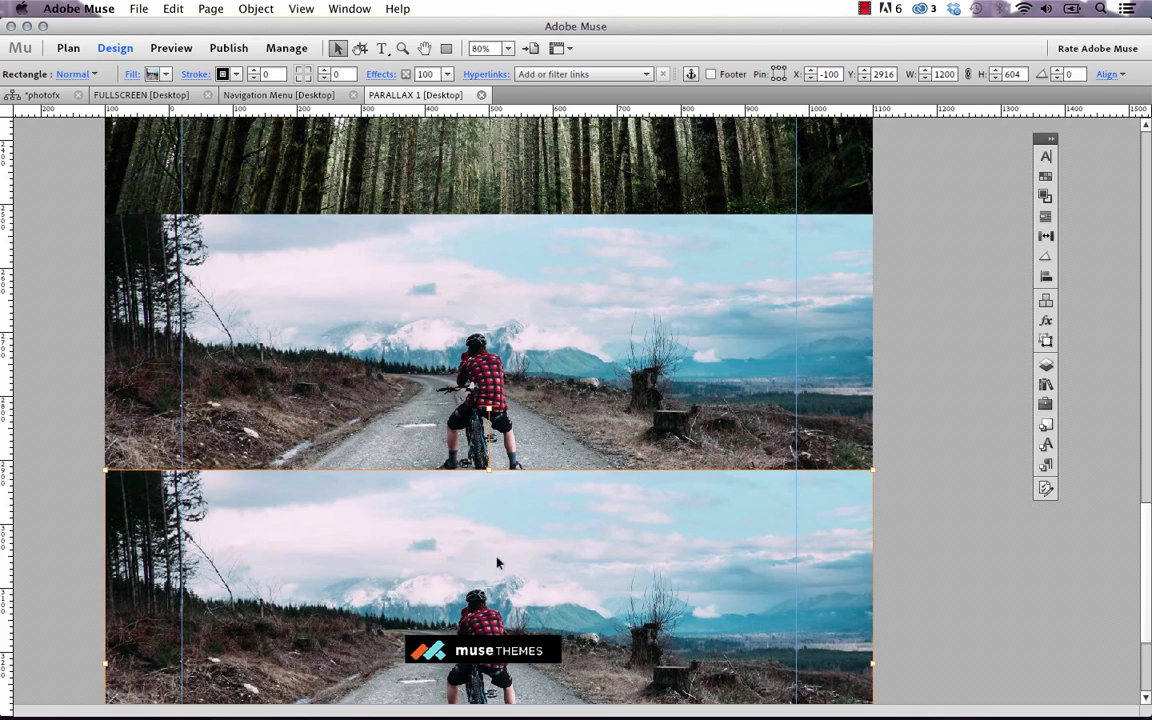
{"action": "scroll", "coordinate": [622, 368], "scroll_direction": "down", "scroll_amount": 5}
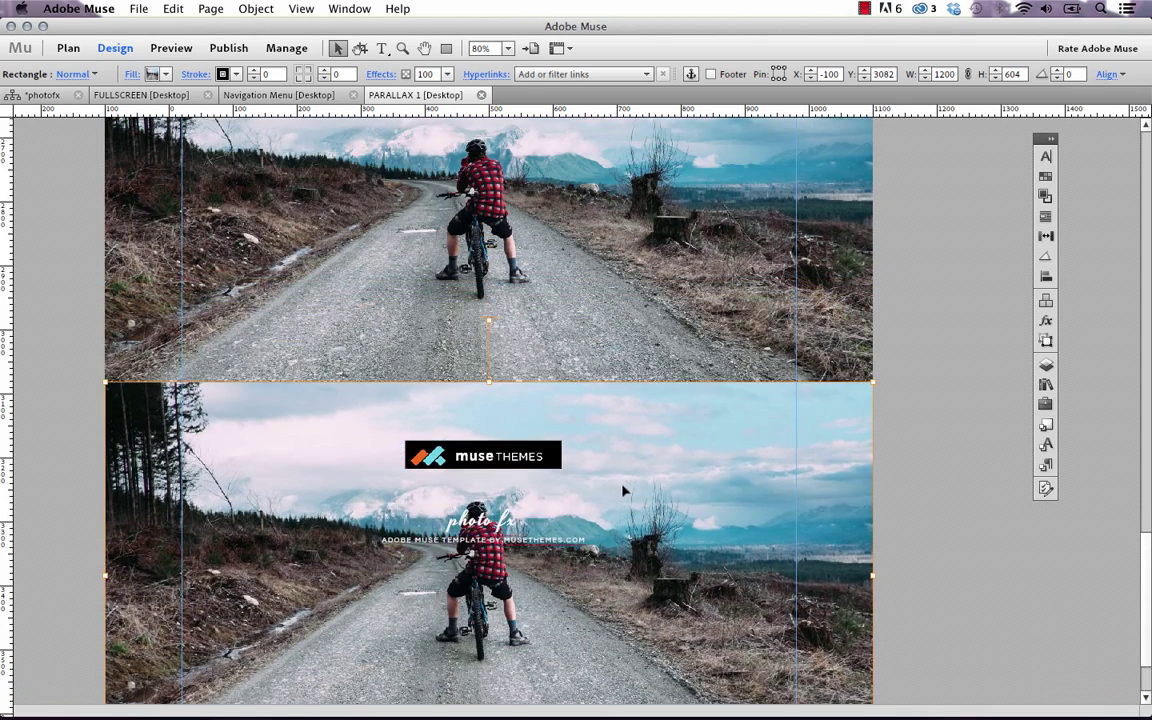
{"action": "scroll", "coordinate": [622, 510], "scroll_direction": "down", "scroll_amount": 5}
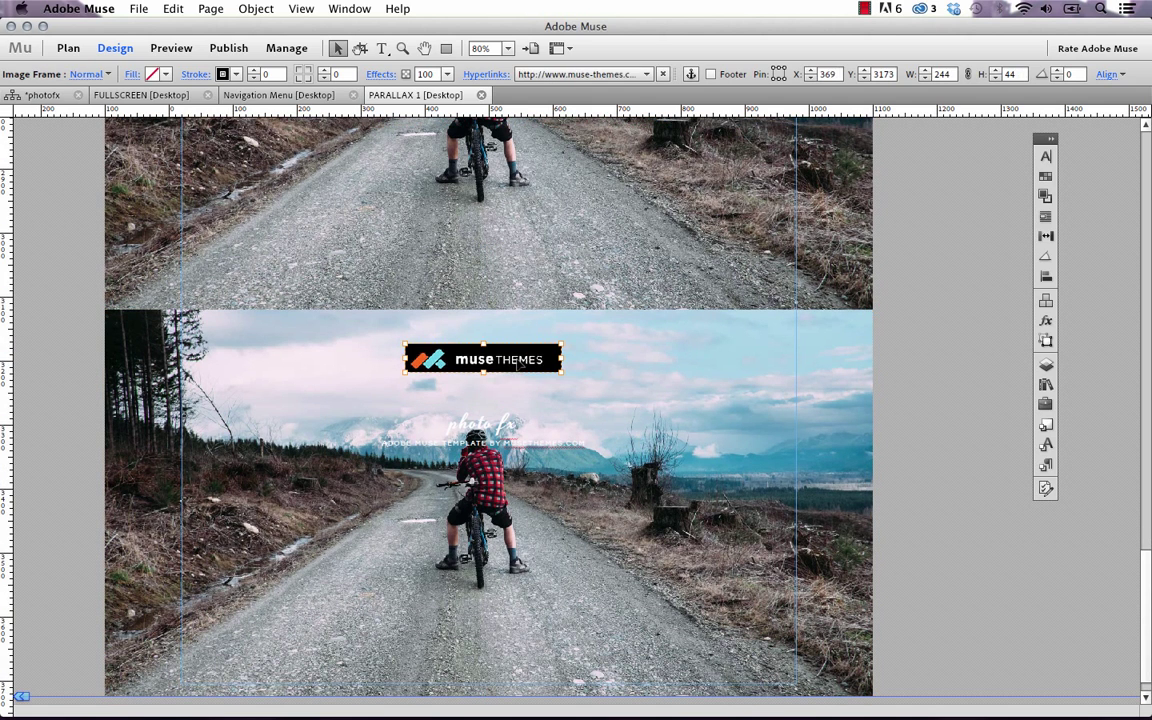
Step: Set the copied section's fill image to beach3.jpg, the forest-path photo
{"action": "key", "text": "Escape"}
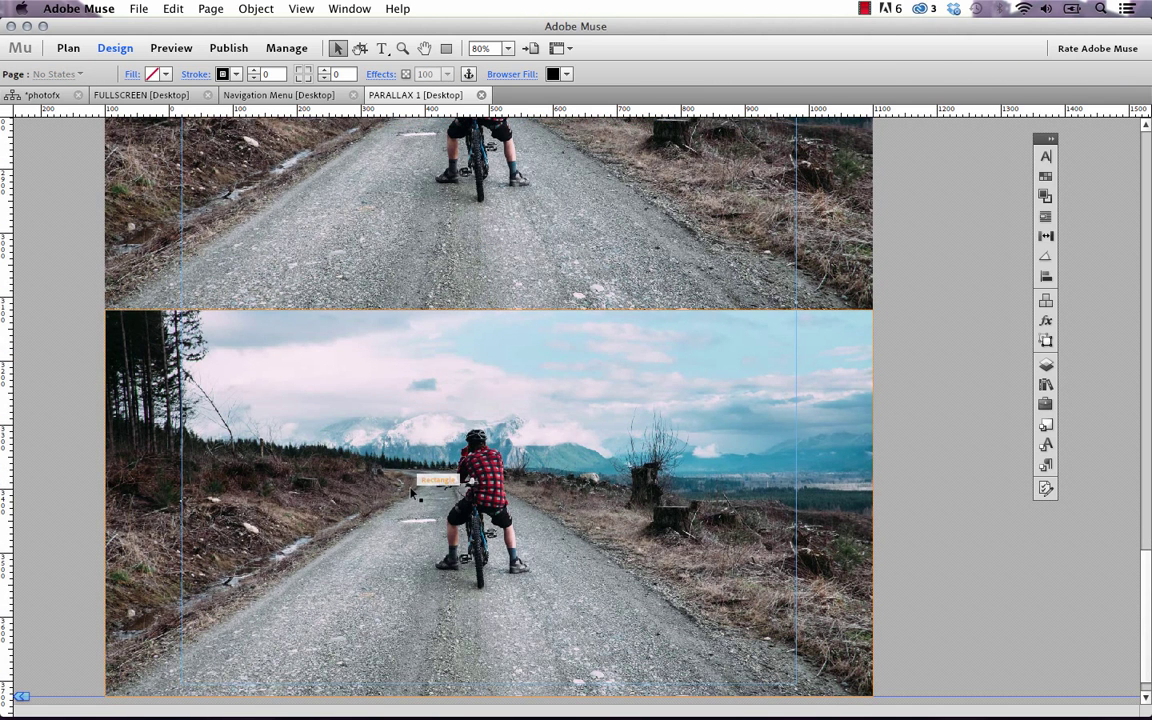
{"action": "left_click", "coordinate": [412, 482]}
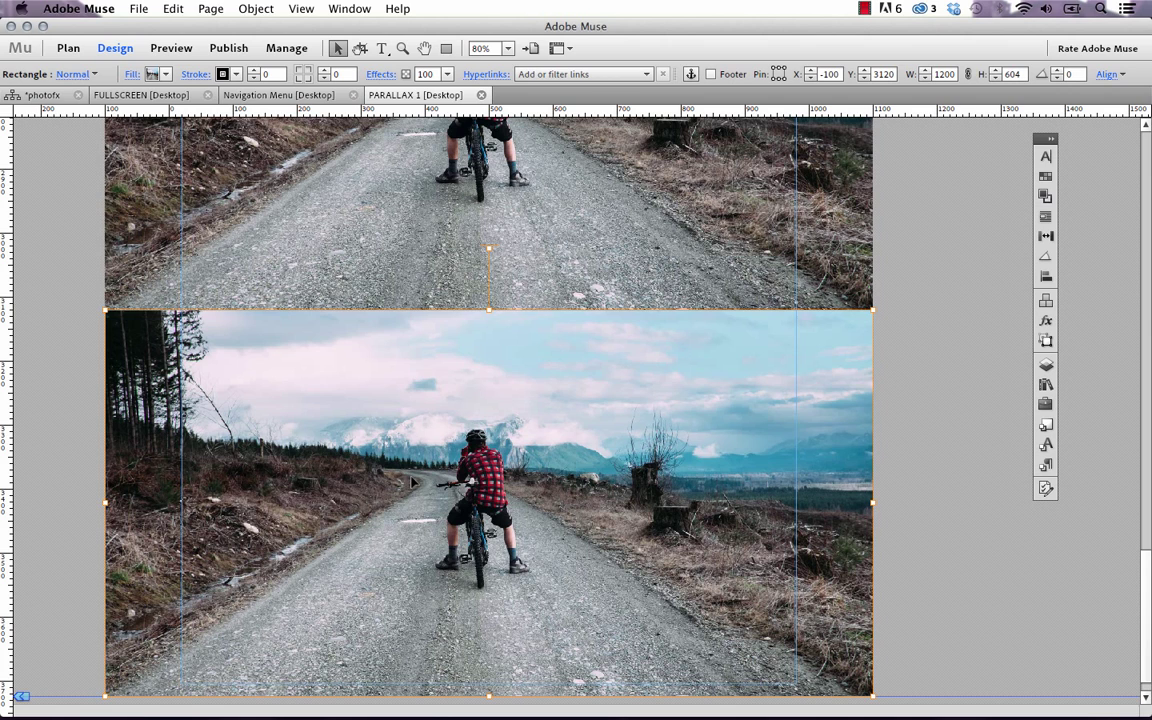
{"action": "left_click", "coordinate": [152, 74]}
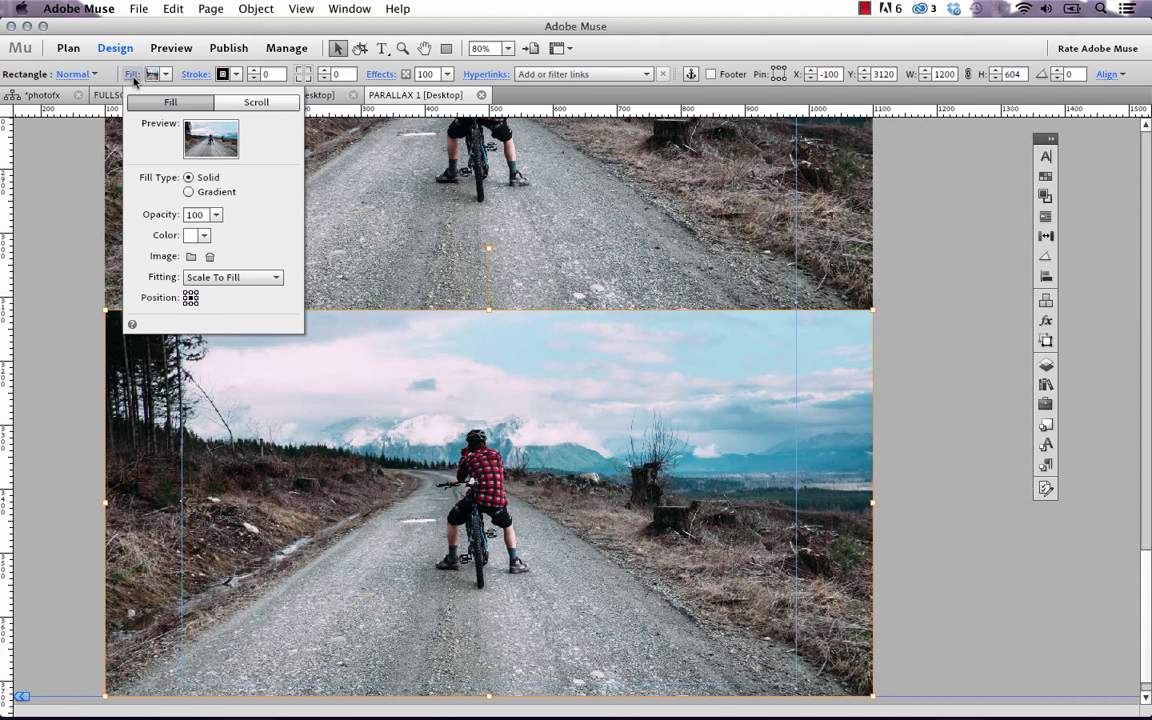
{"action": "left_click", "coordinate": [191, 257]}
{"action": "left_click", "coordinate": [578, 191]}
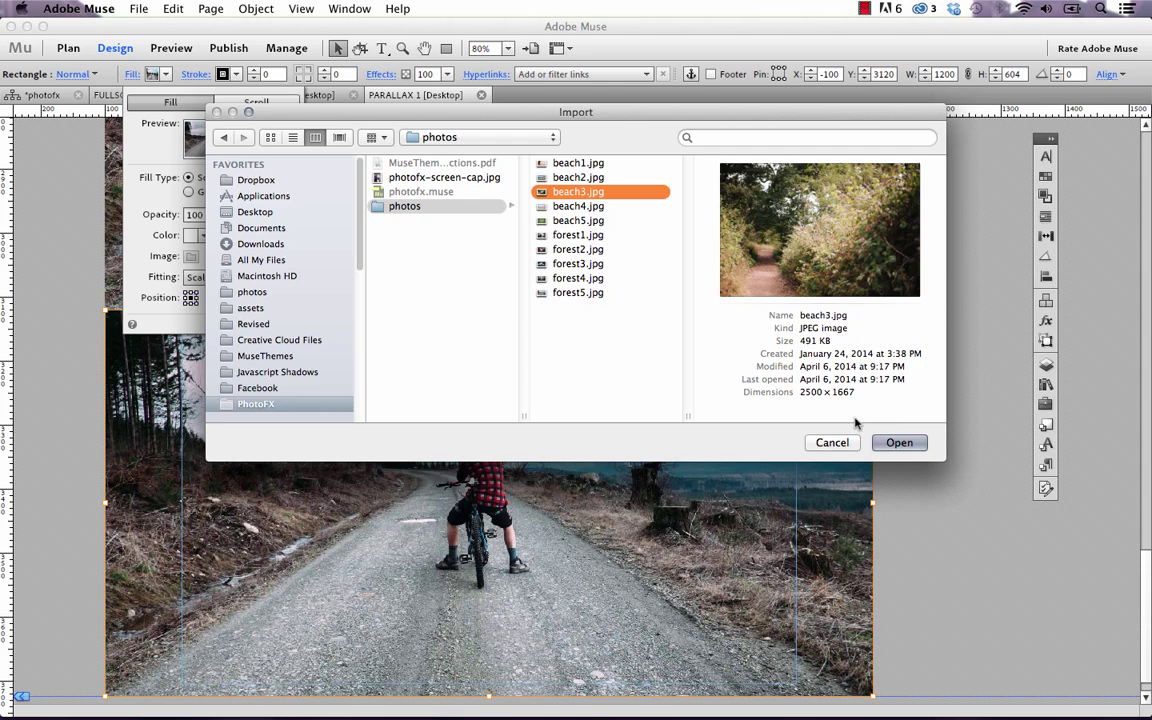
{"action": "left_click", "coordinate": [899, 442]}
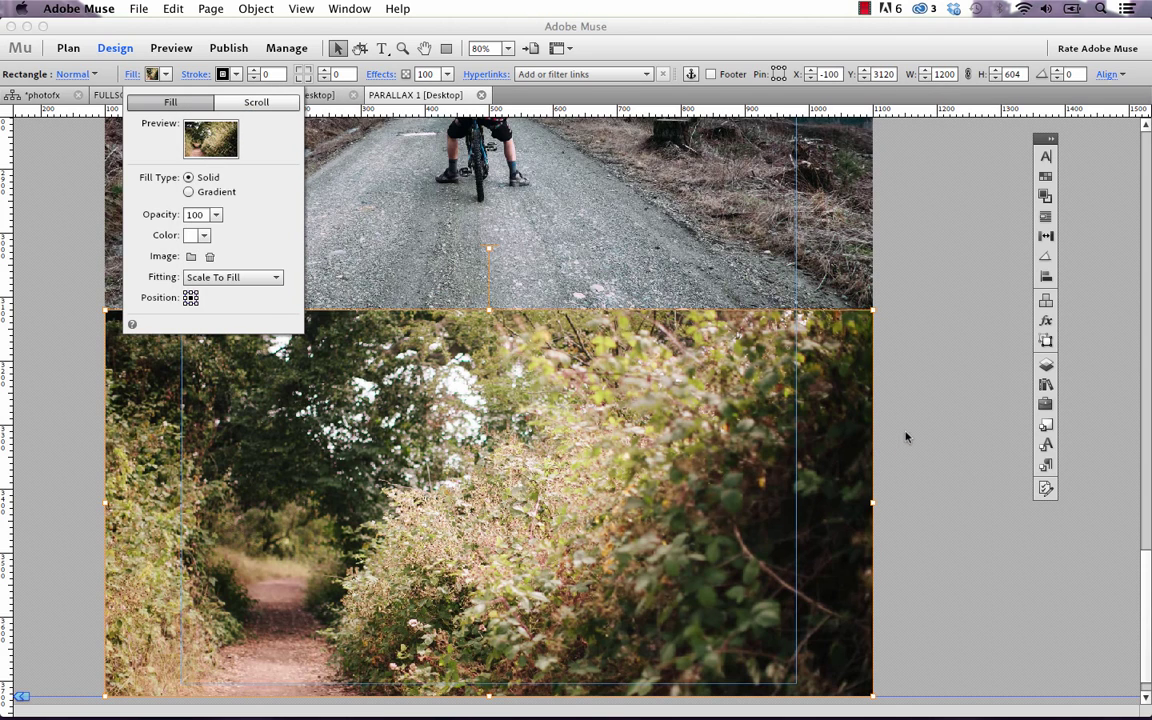
{"action": "left_click", "coordinate": [905, 437]}
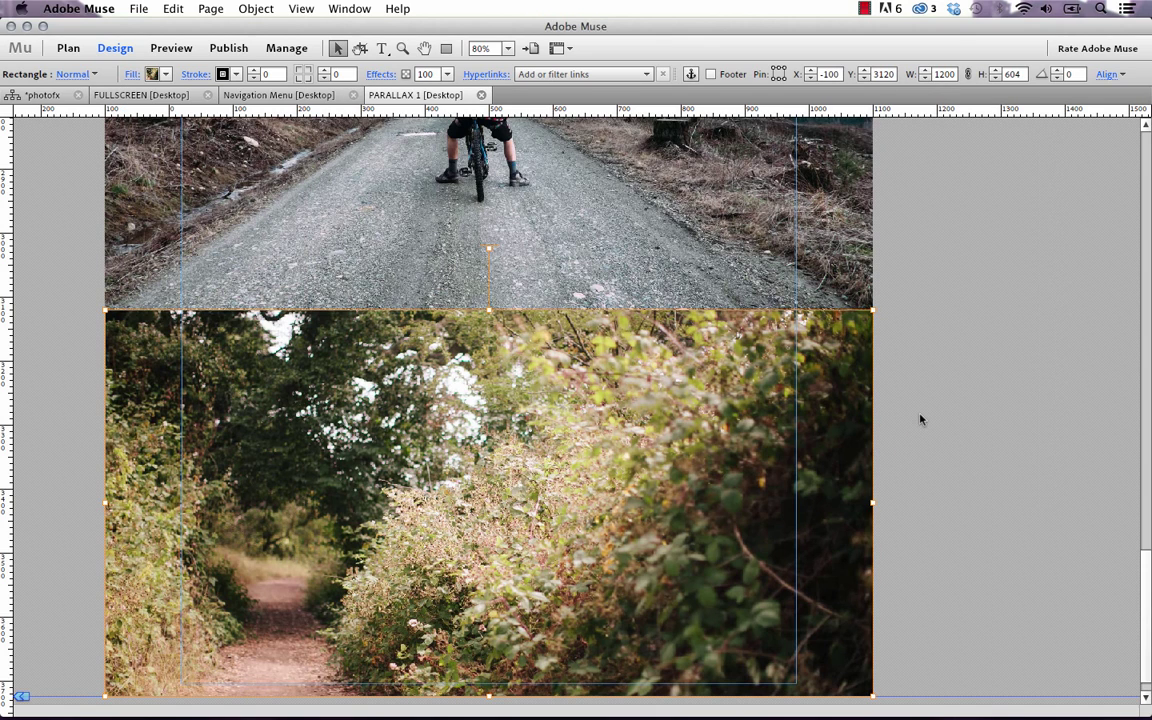
{"action": "left_click", "coordinate": [918, 420]}
Step: Preview PARALLAX 1 in Firefox, scrolling down to the forest-path section and back up
{"action": "left_click", "coordinate": [138, 9]}
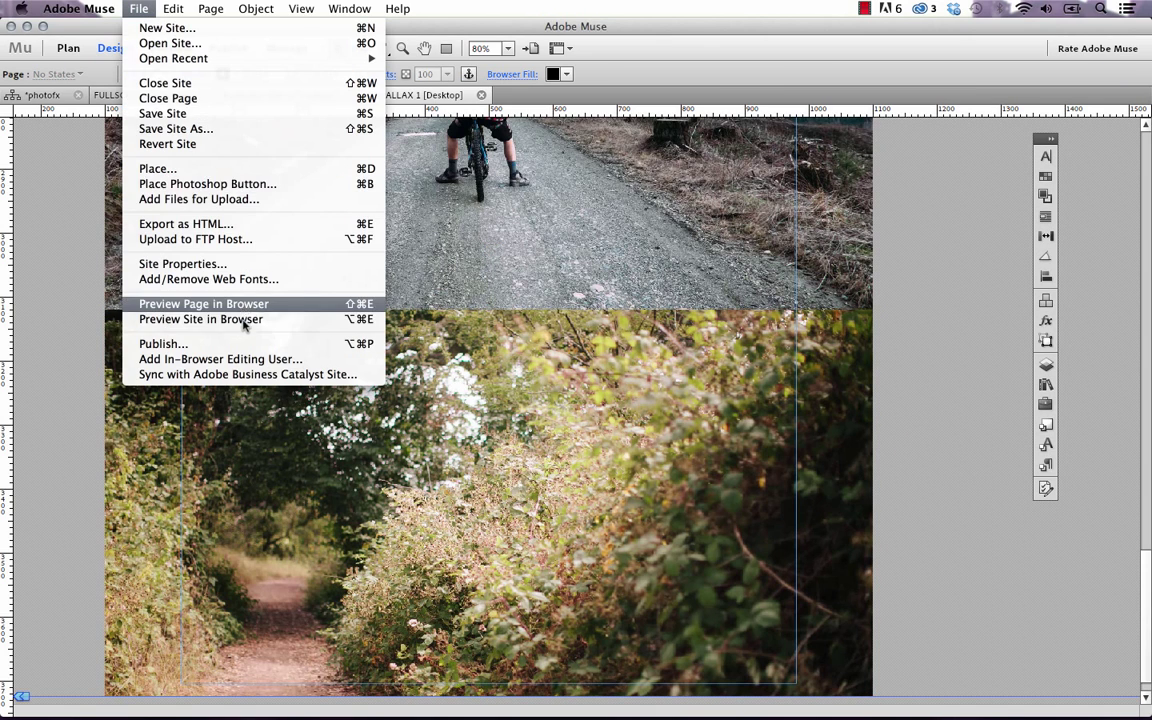
{"action": "left_click", "coordinate": [220, 300]}
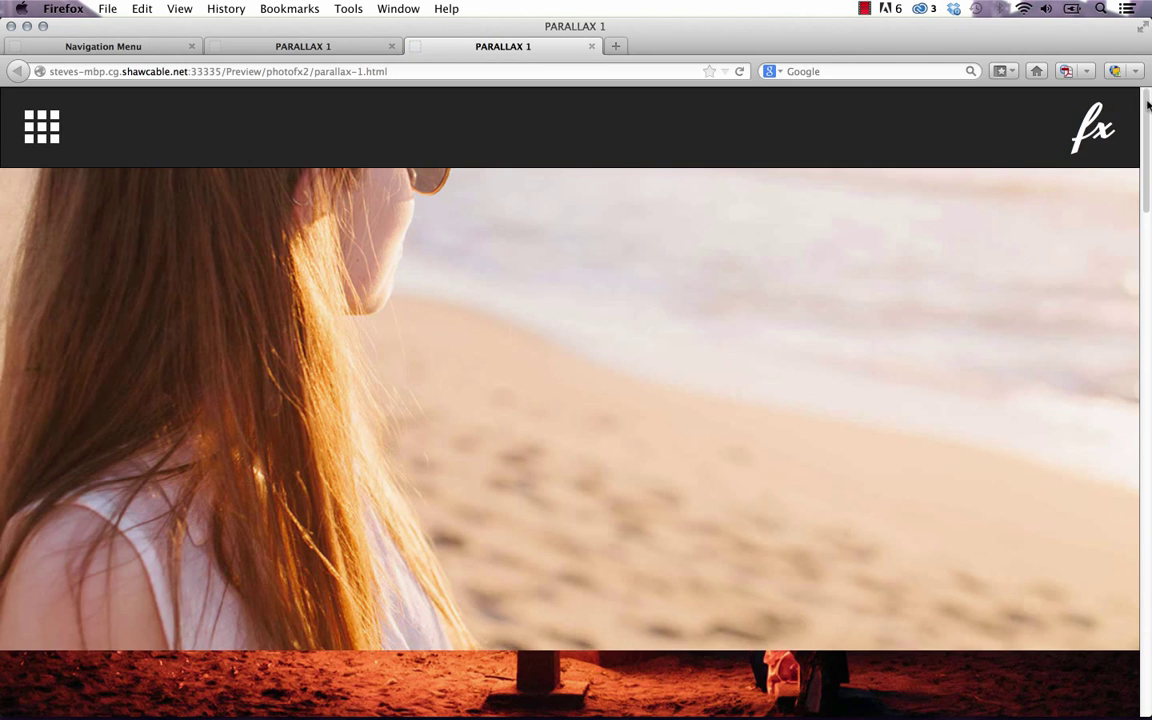
{"action": "left_click_drag", "start_coordinate": [1147, 105], "coordinate": [1149, 615]}
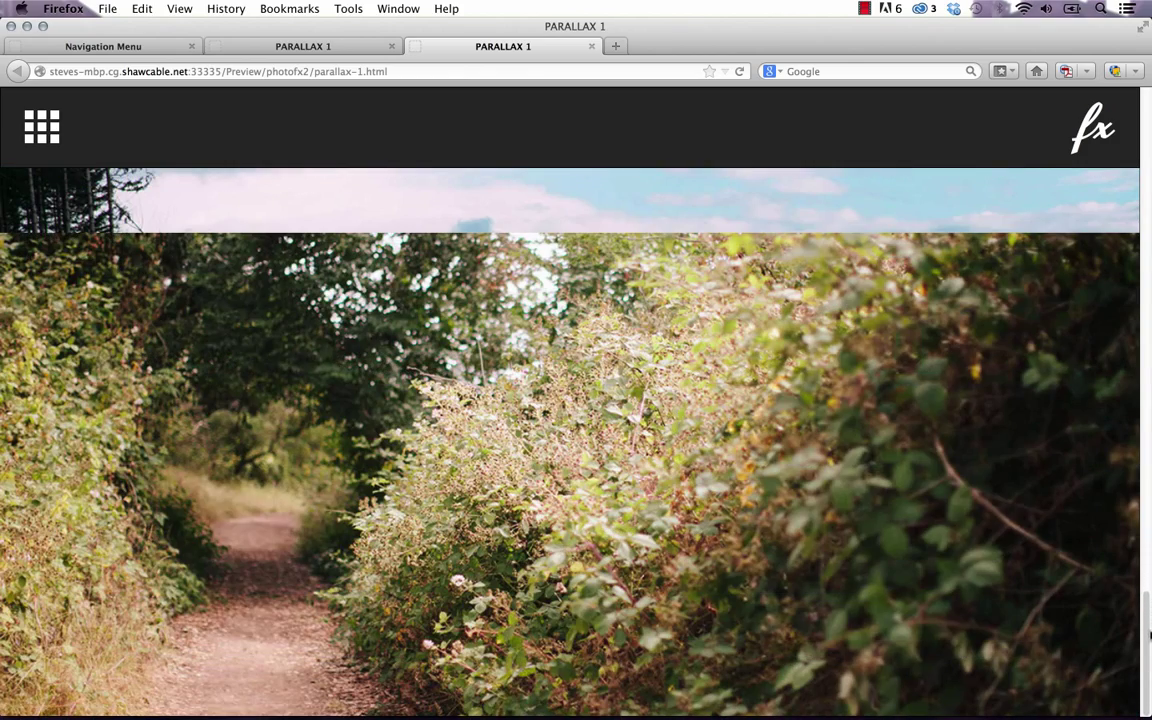
{"action": "scroll", "coordinate": [405, 407], "scroll_direction": "up", "scroll_amount": 20}
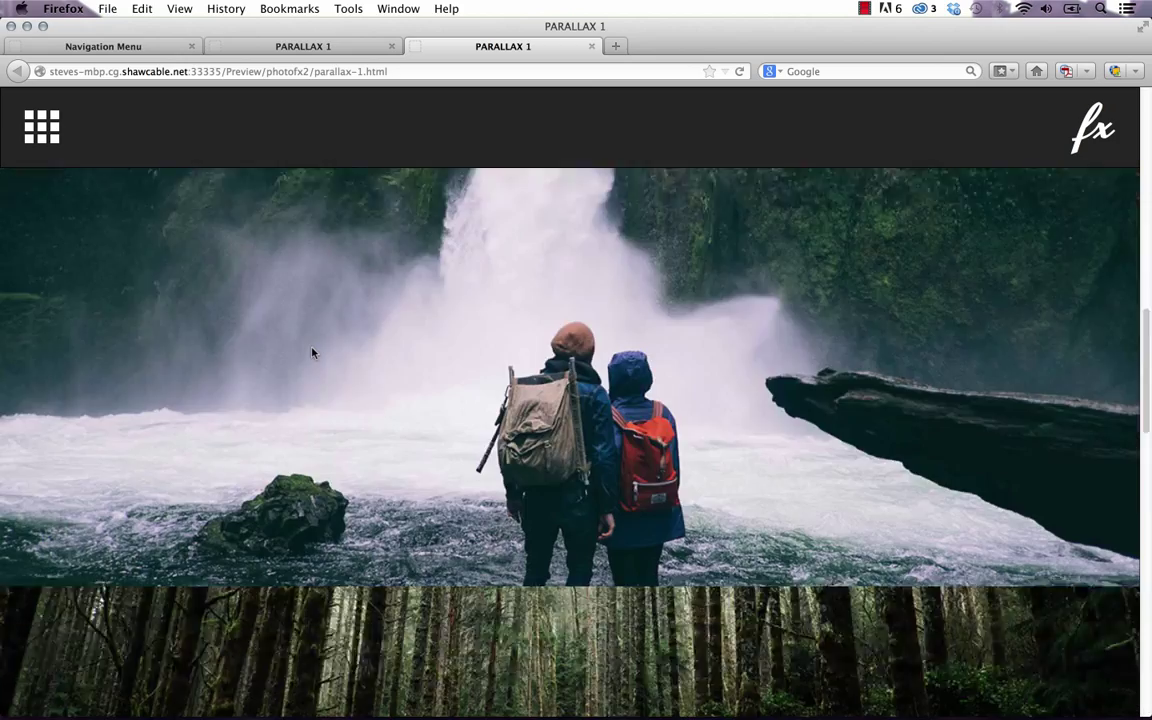
{"action": "scroll", "coordinate": [27, 207], "scroll_direction": "up", "scroll_amount": 5}
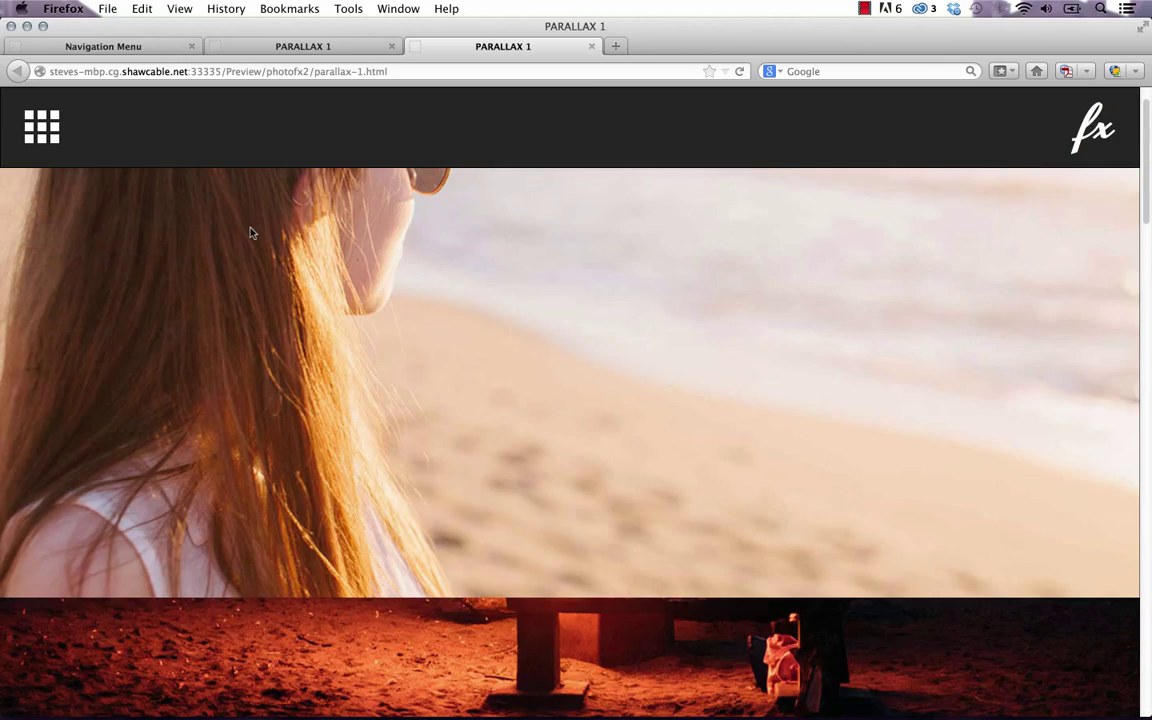
Step: Back in Muse, alt-drag a copy of the forest-path section down to Y 3724
{"action": "left_click", "coordinate": [447, 689]}
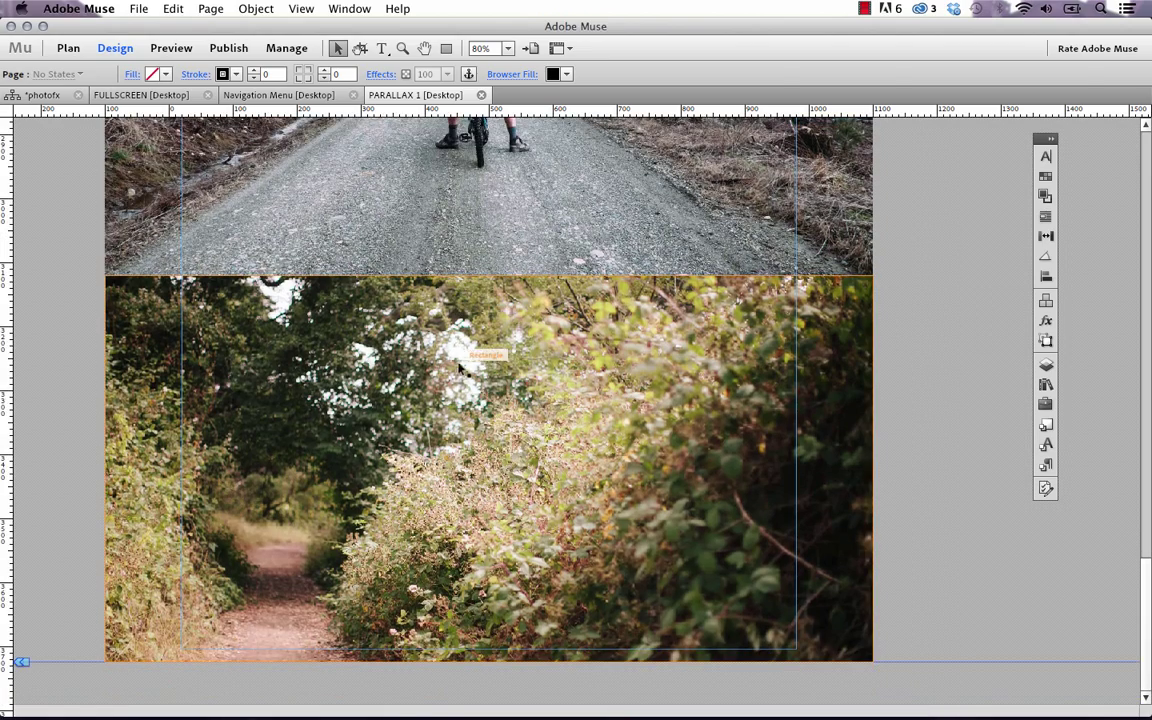
{"action": "left_click", "coordinate": [482, 370]}
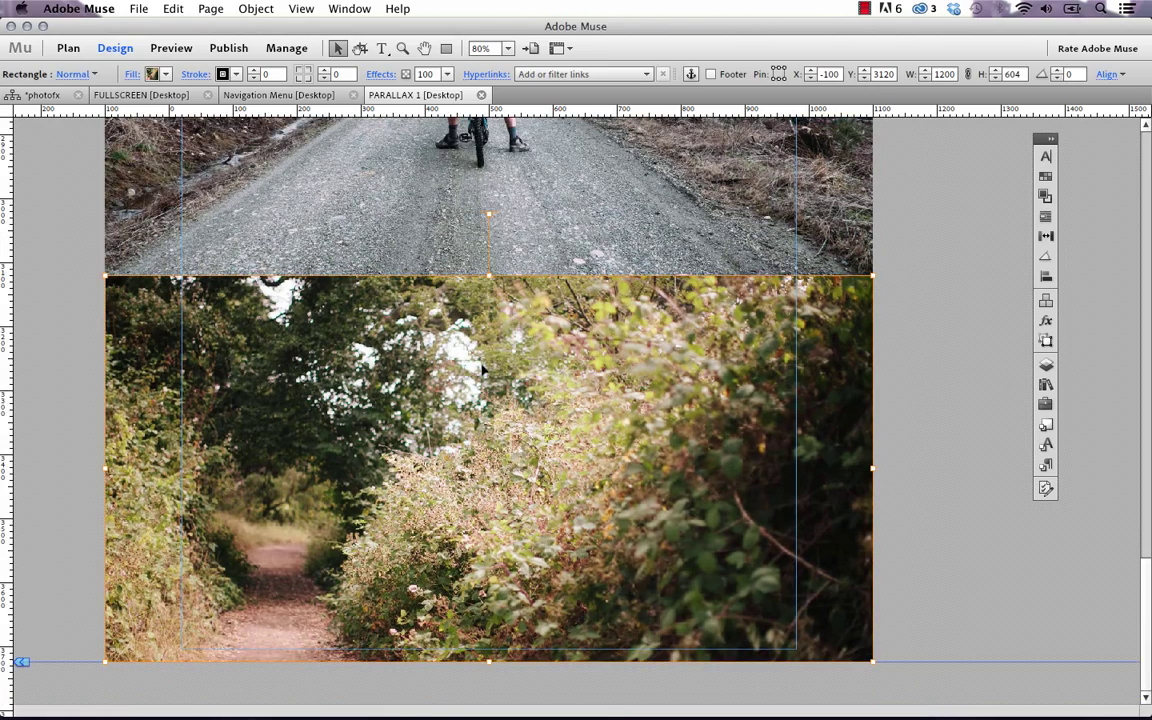
{"action": "left_click_drag", "start_coordinate": [519, 335], "coordinate": [530, 700]}
{"action": "scroll", "coordinate": [538, 611], "scroll_direction": "down", "scroll_amount": 3}
{"action": "scroll", "coordinate": [538, 611], "scroll_direction": "down", "scroll_amount": 5}
{"action": "left_click_drag", "start_coordinate": [538, 611], "coordinate": [541, 640]}
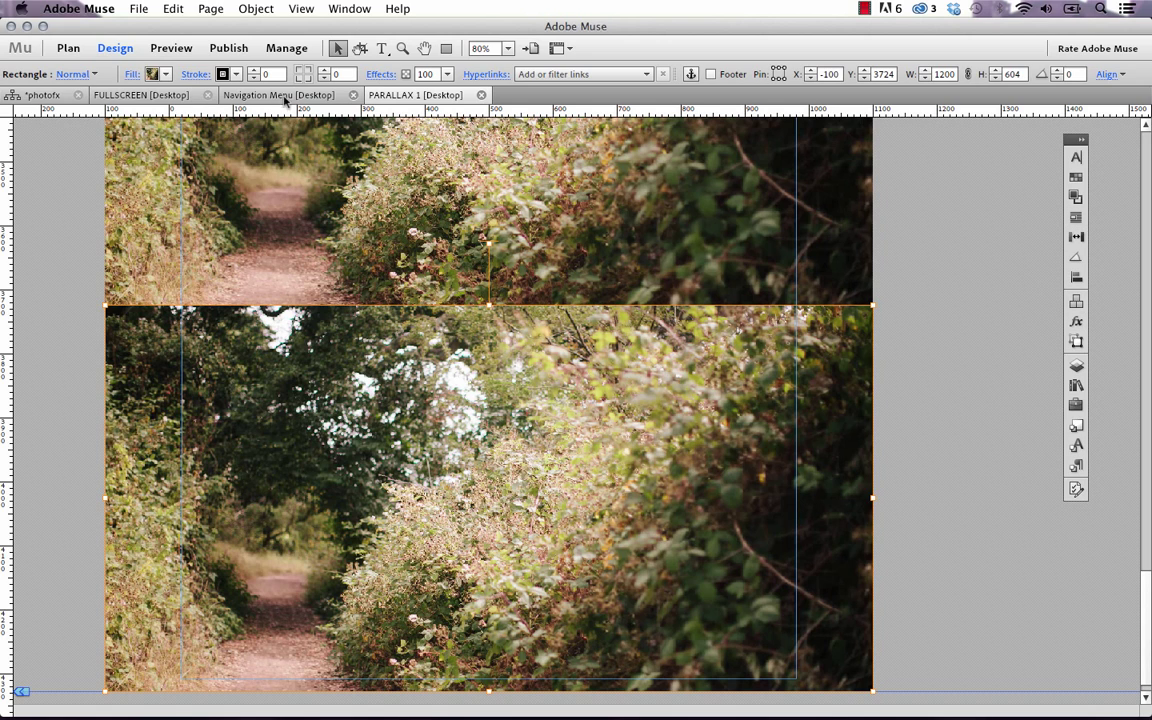
Step: Check the copy's Fill scroll Motion settings, then close them
{"action": "left_click", "coordinate": [134, 75]}
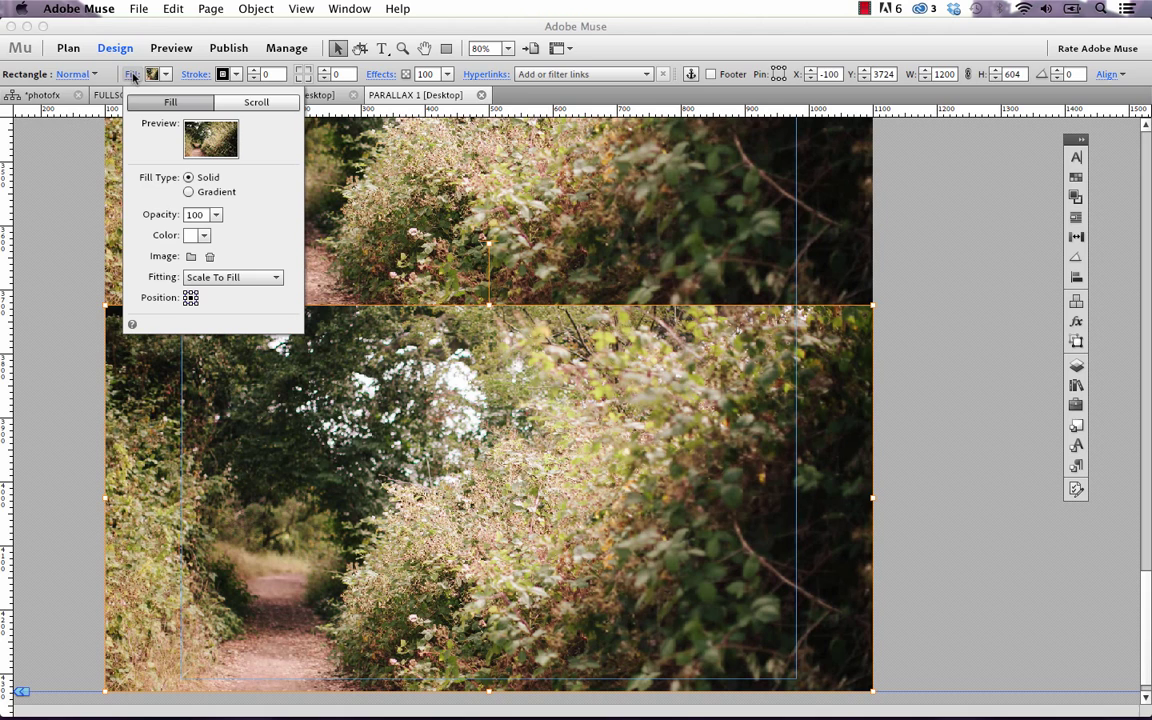
{"action": "left_click", "coordinate": [265, 104]}
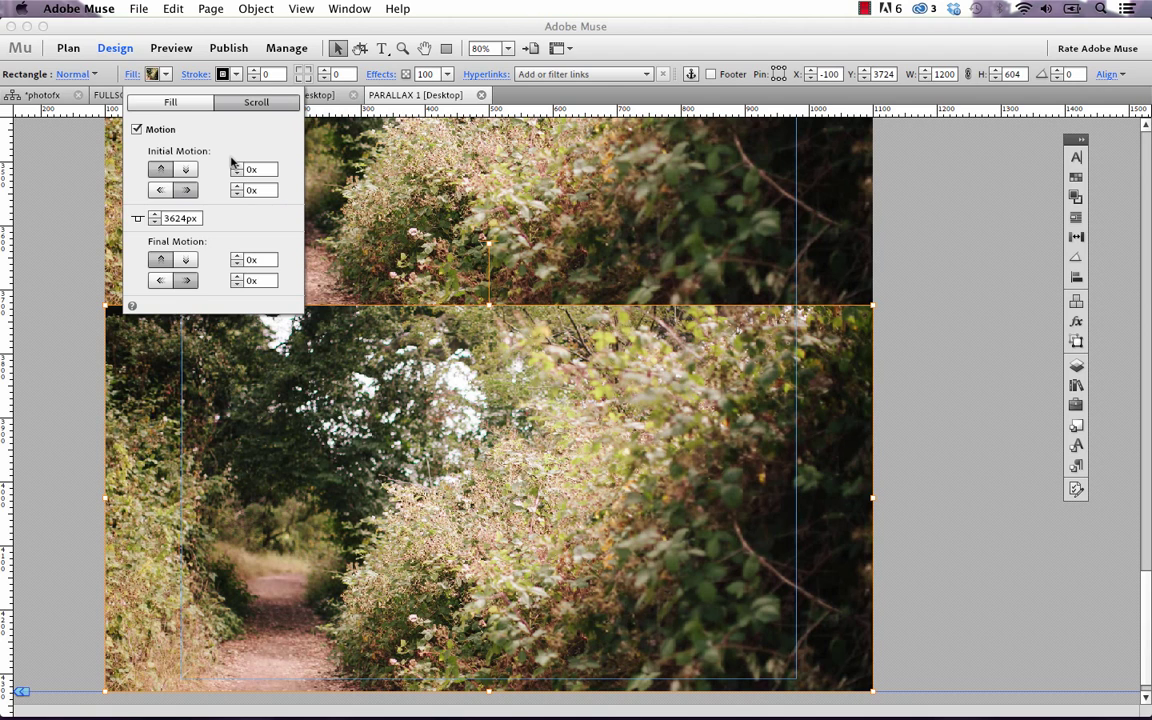
{"action": "left_click", "coordinate": [67, 229]}
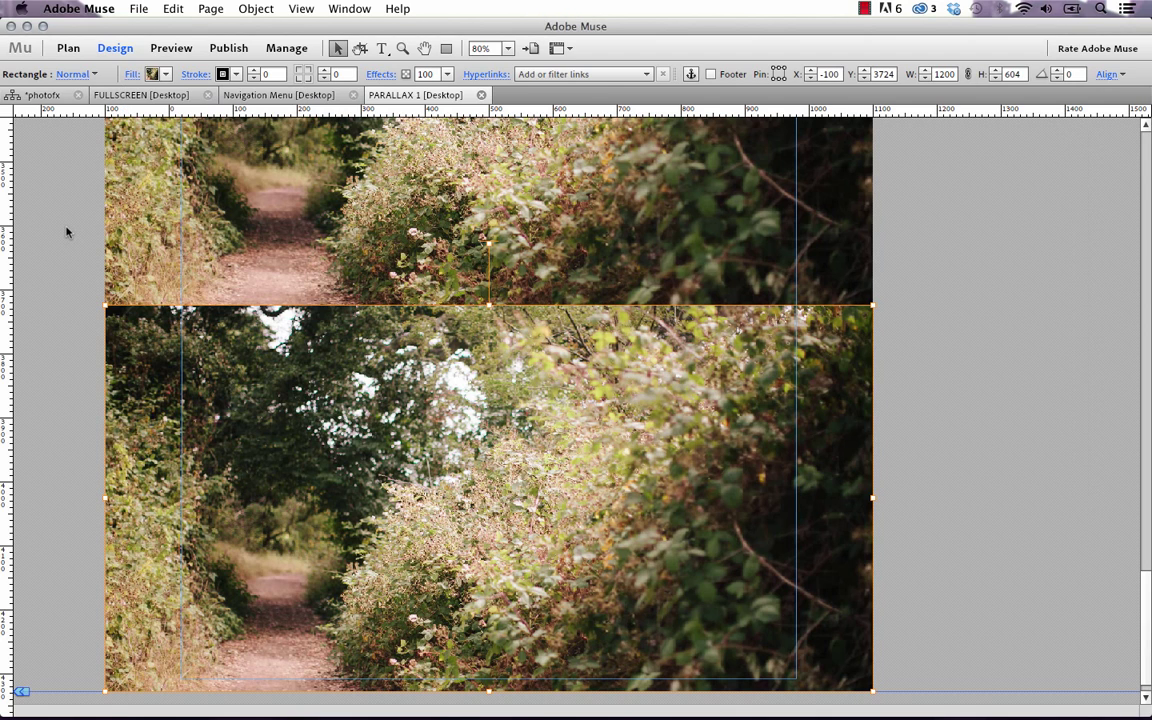
Step: Open PARALLAX 2 from Plan view and send it to the browser with Preview Page
{"action": "left_click", "coordinate": [62, 205]}
{"action": "left_click", "coordinate": [59, 100]}
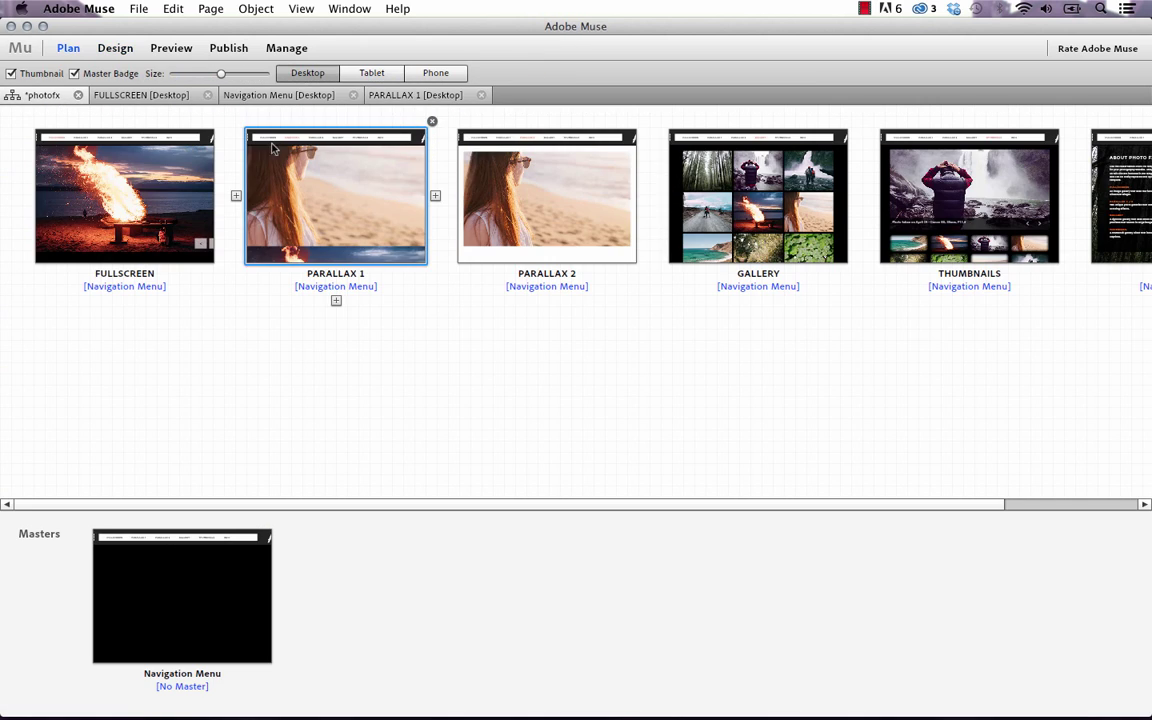
{"action": "double_click", "coordinate": [519, 203]}
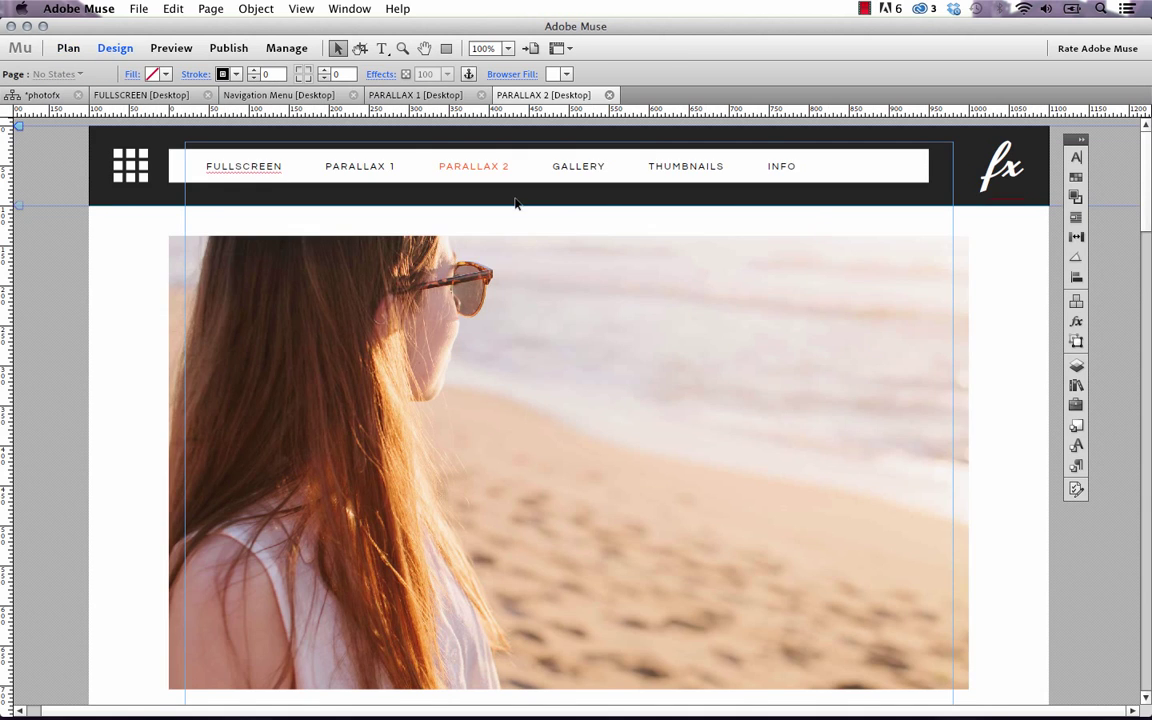
{"action": "scroll", "coordinate": [723, 377], "scroll_direction": "down", "scroll_amount": 5}
{"action": "scroll", "coordinate": [723, 377], "scroll_direction": "down", "scroll_amount": 3}
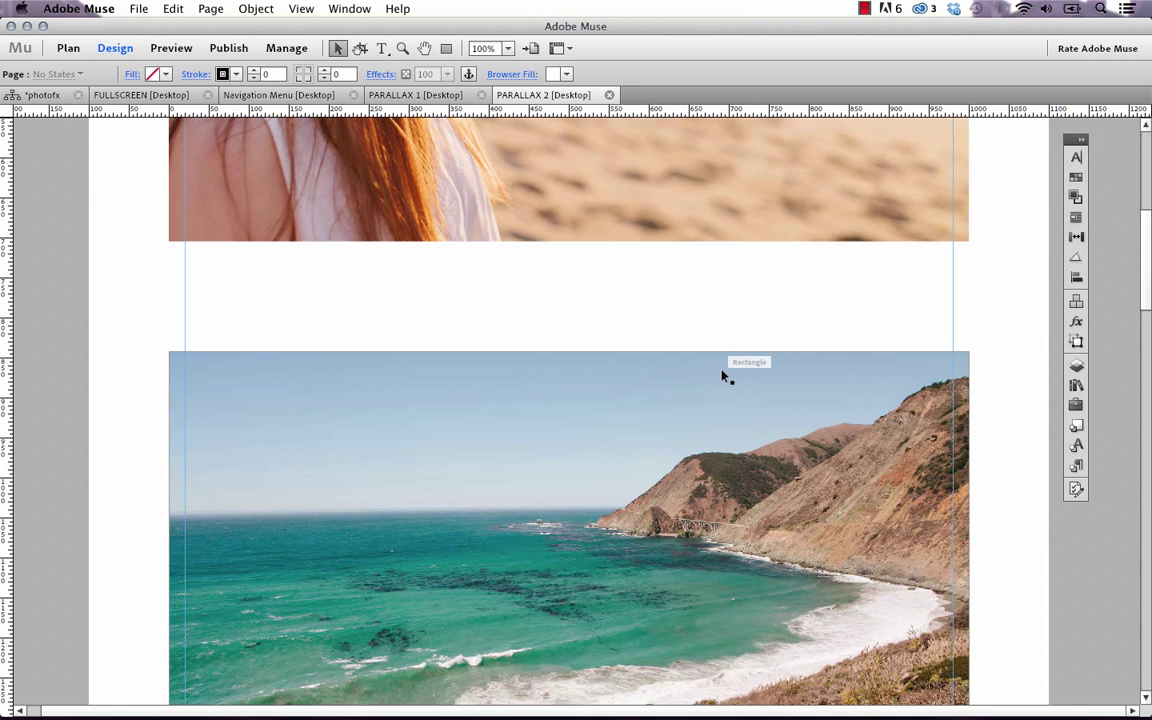
{"action": "scroll", "coordinate": [720, 377], "scroll_direction": "up", "scroll_amount": 8}
{"action": "left_click", "coordinate": [140, 9]}
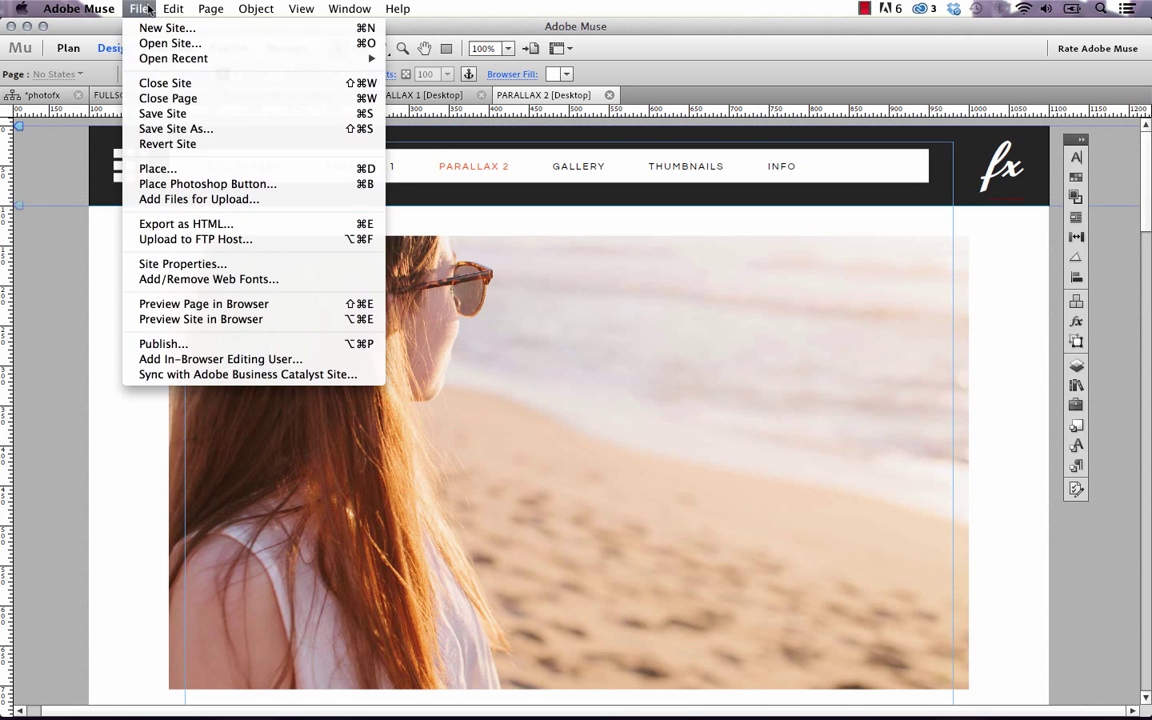
{"action": "left_click", "coordinate": [197, 304]}
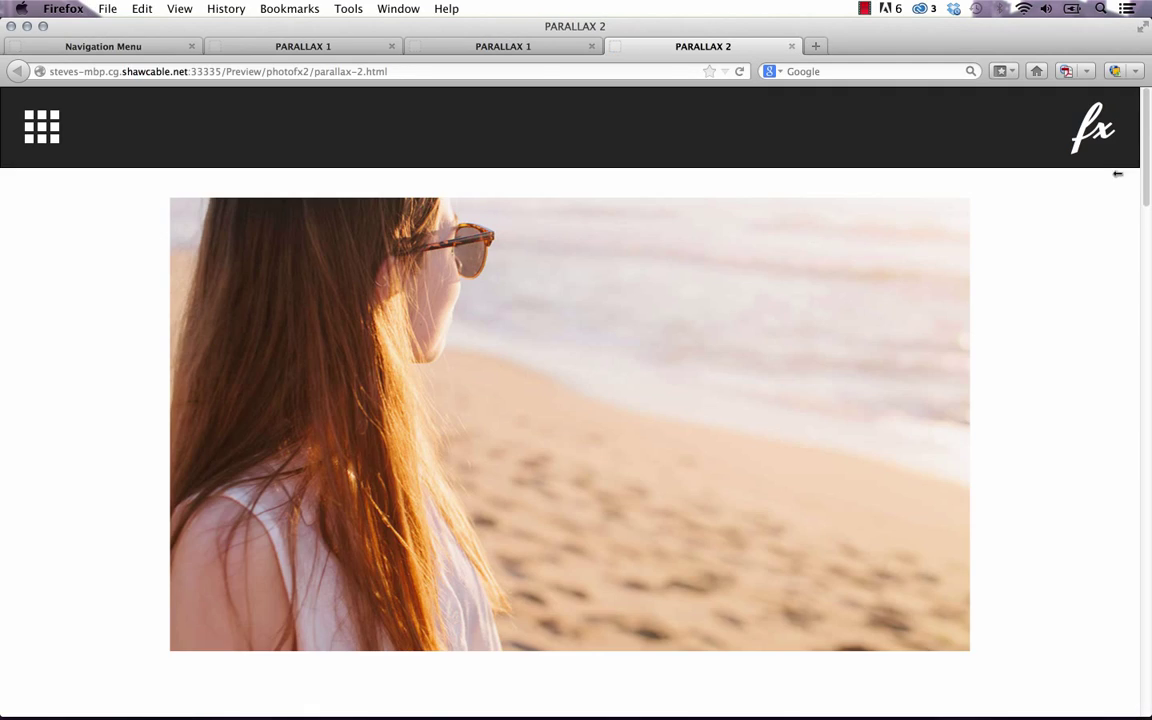
Step: Scroll the PARALLAX 2 preview down past coastline and forest-path to the clover photo
{"action": "left_click_drag", "start_coordinate": [1148, 117], "coordinate": [1149, 597]}
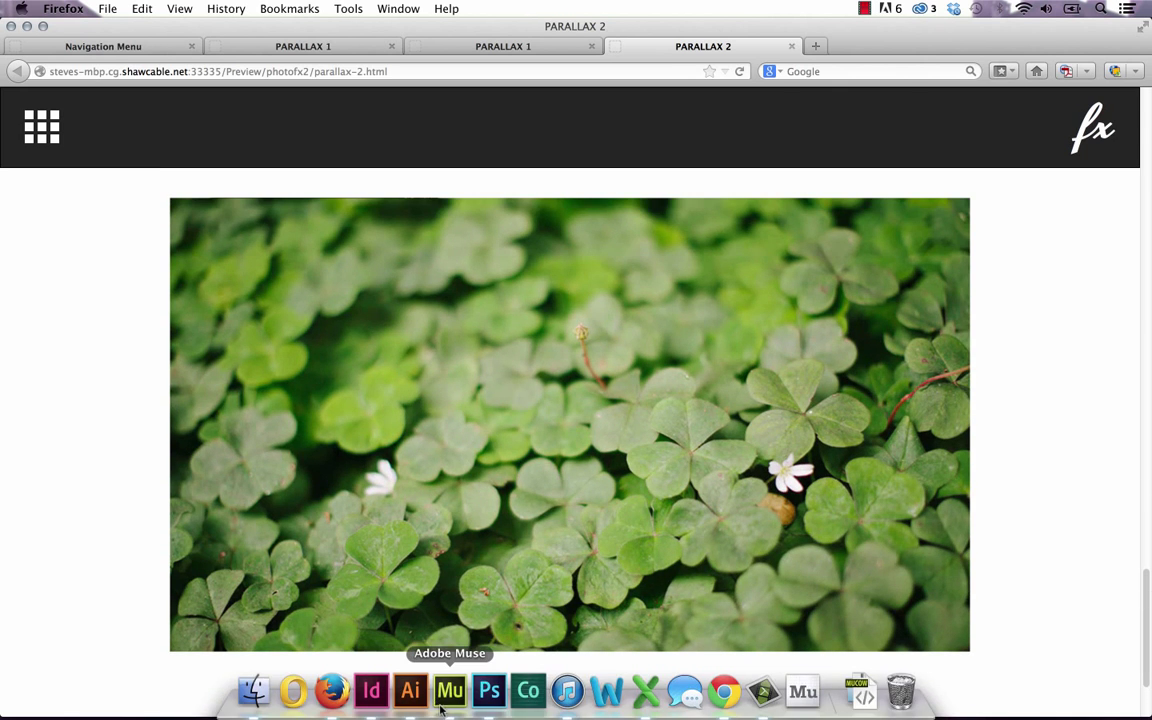
Step: Back in Muse, set the PARALLAX 2 top frame's Fill image to forest1.jpg
{"action": "left_click", "coordinate": [447, 703]}
{"action": "scroll", "coordinate": [458, 316], "scroll_direction": "down", "scroll_amount": 10}
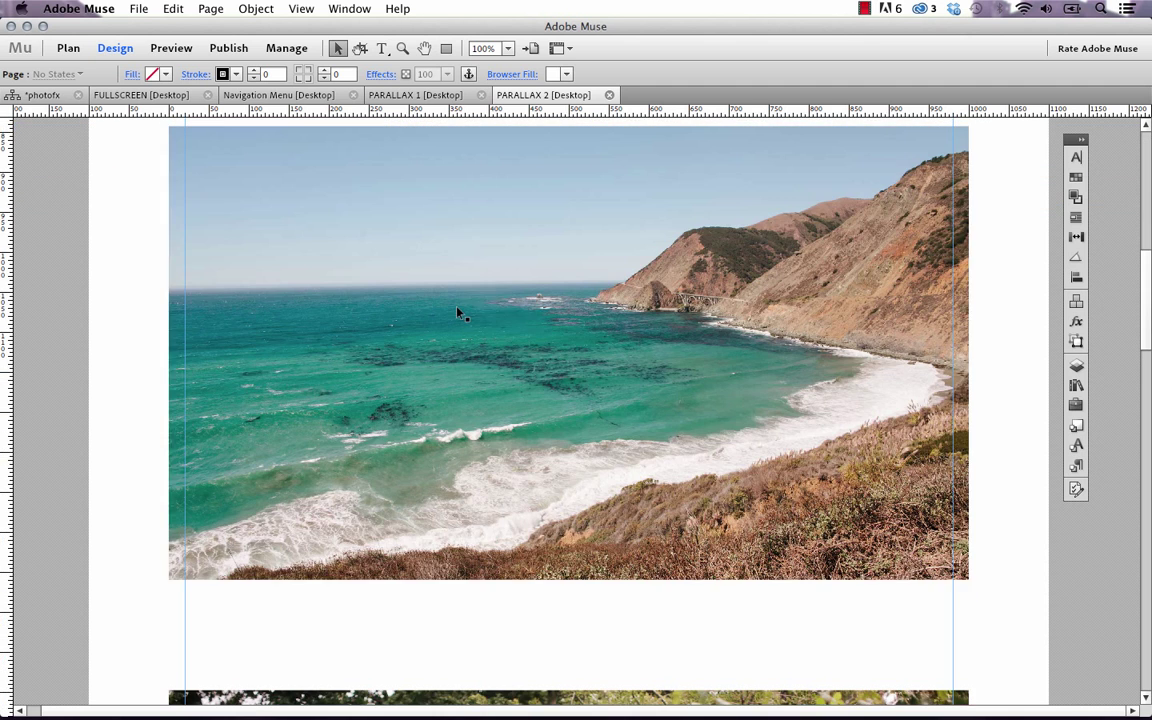
{"action": "scroll", "coordinate": [463, 327], "scroll_direction": "up", "scroll_amount": 10}
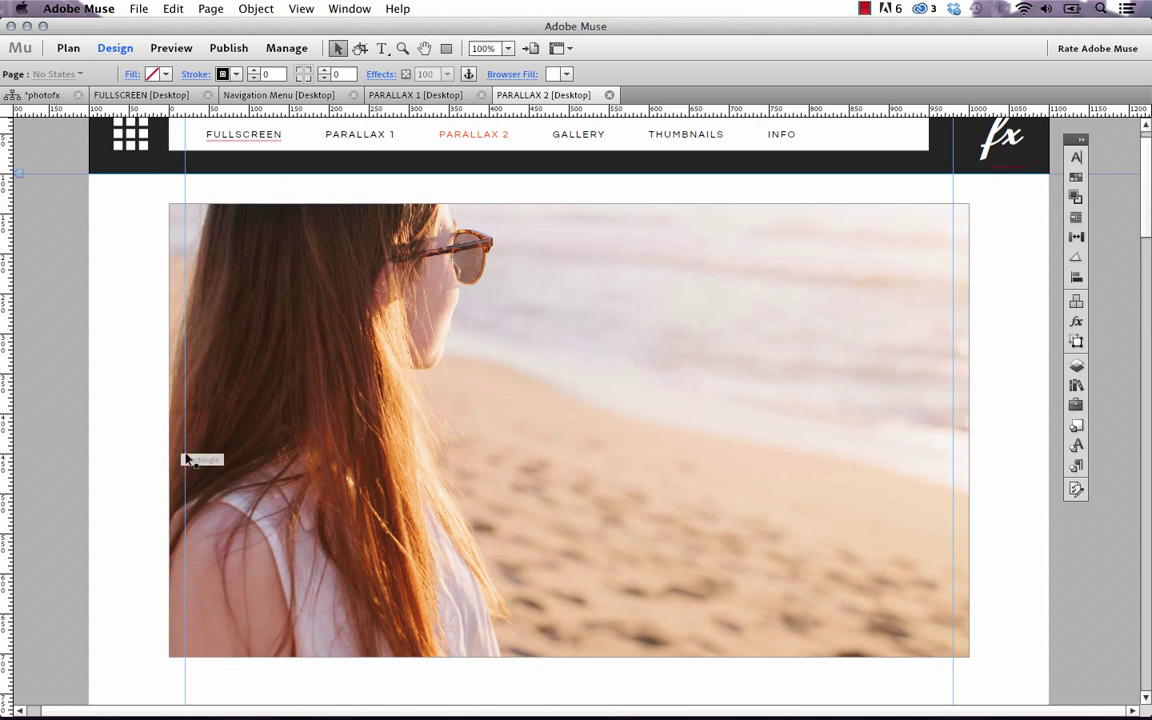
{"action": "left_click", "coordinate": [386, 282]}
{"action": "scroll", "coordinate": [470, 316], "scroll_direction": "up", "scroll_amount": 1}
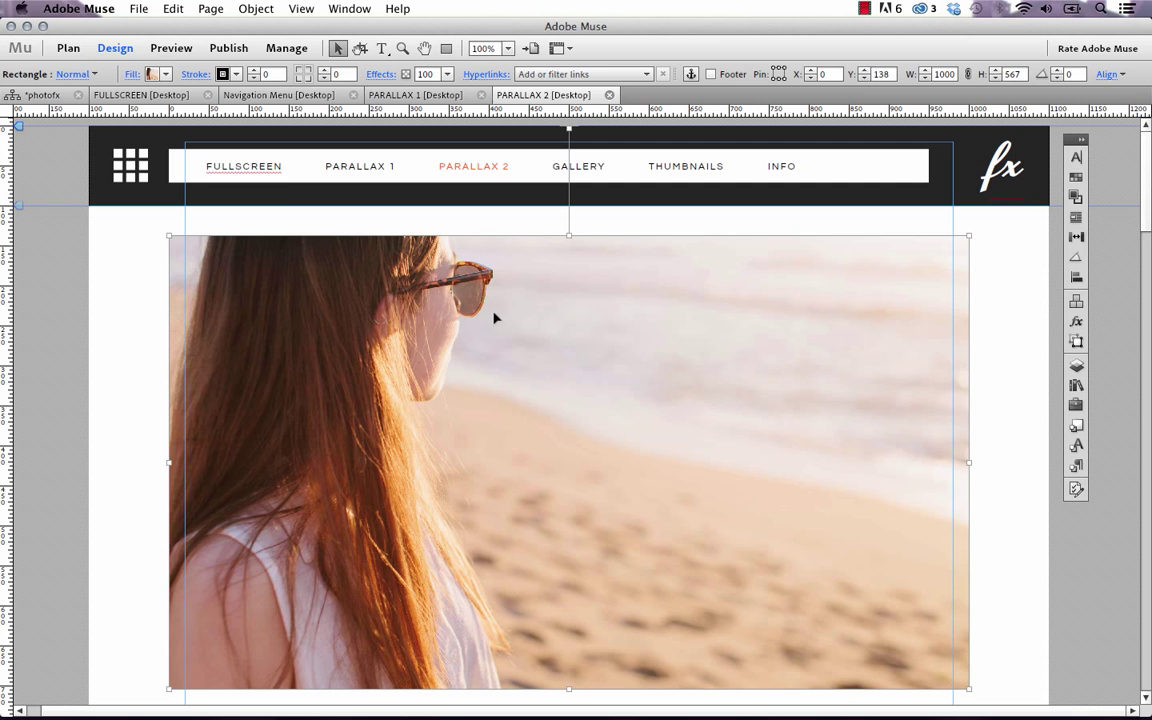
{"action": "left_click", "coordinate": [129, 74]}
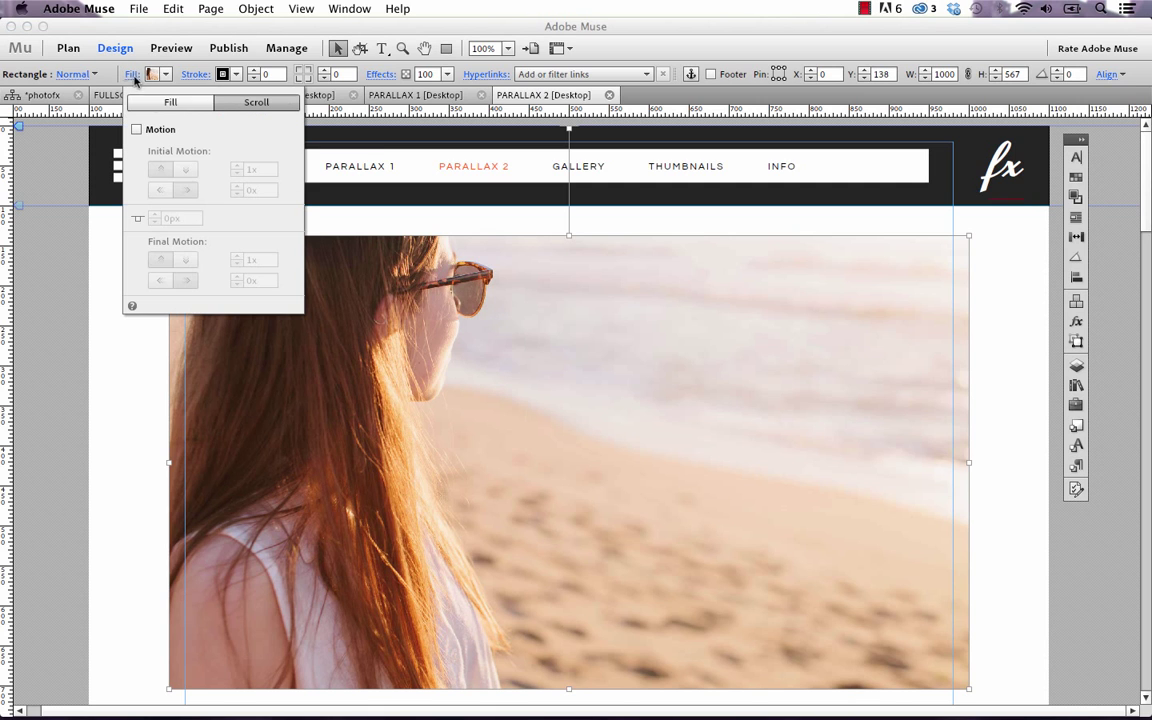
{"action": "left_click", "coordinate": [170, 102]}
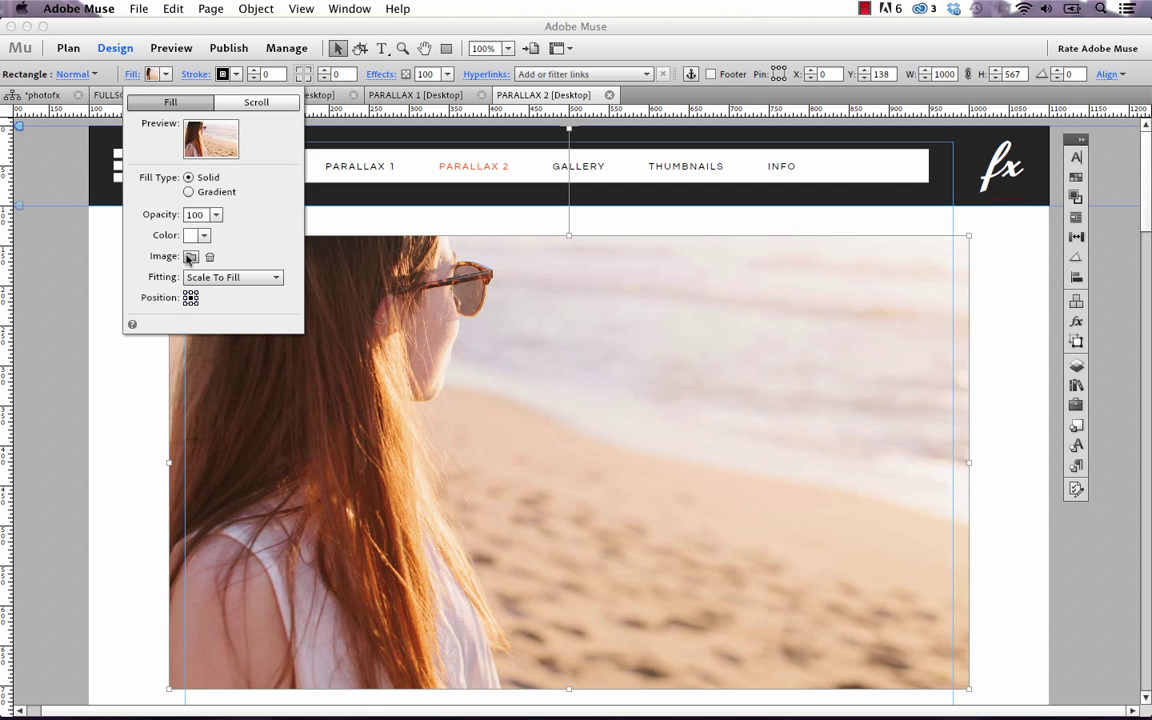
{"action": "left_click", "coordinate": [189, 257]}
{"action": "left_click", "coordinate": [578, 234]}
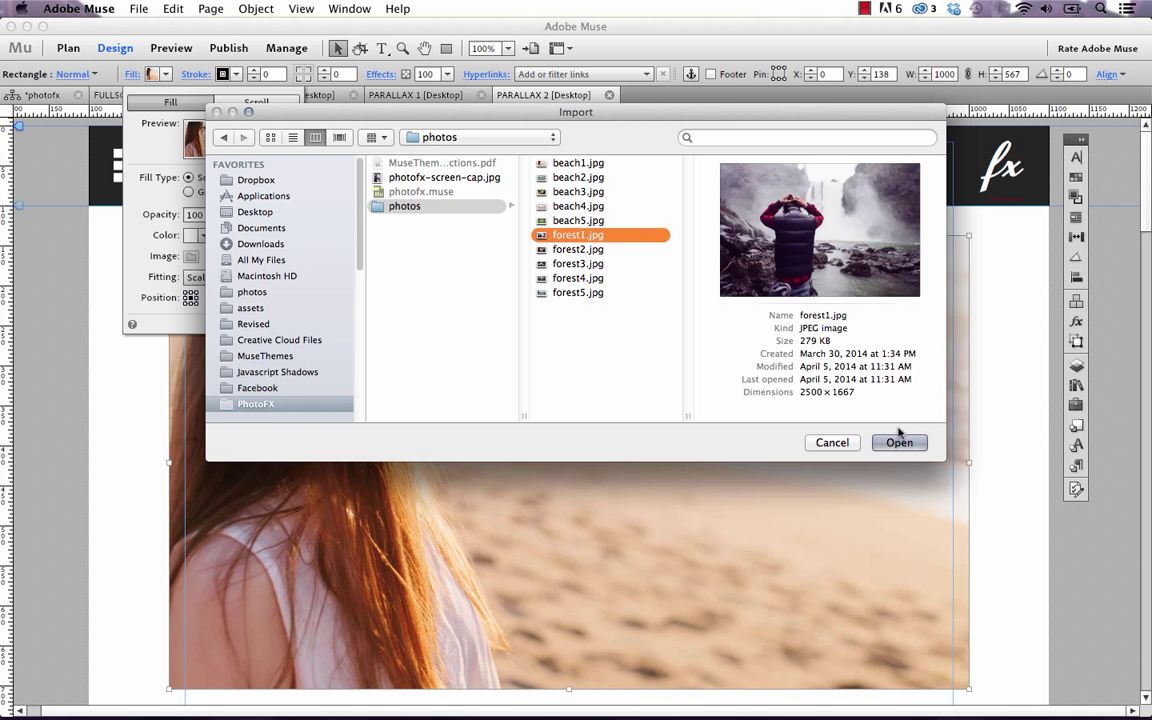
{"action": "left_click", "coordinate": [899, 442]}
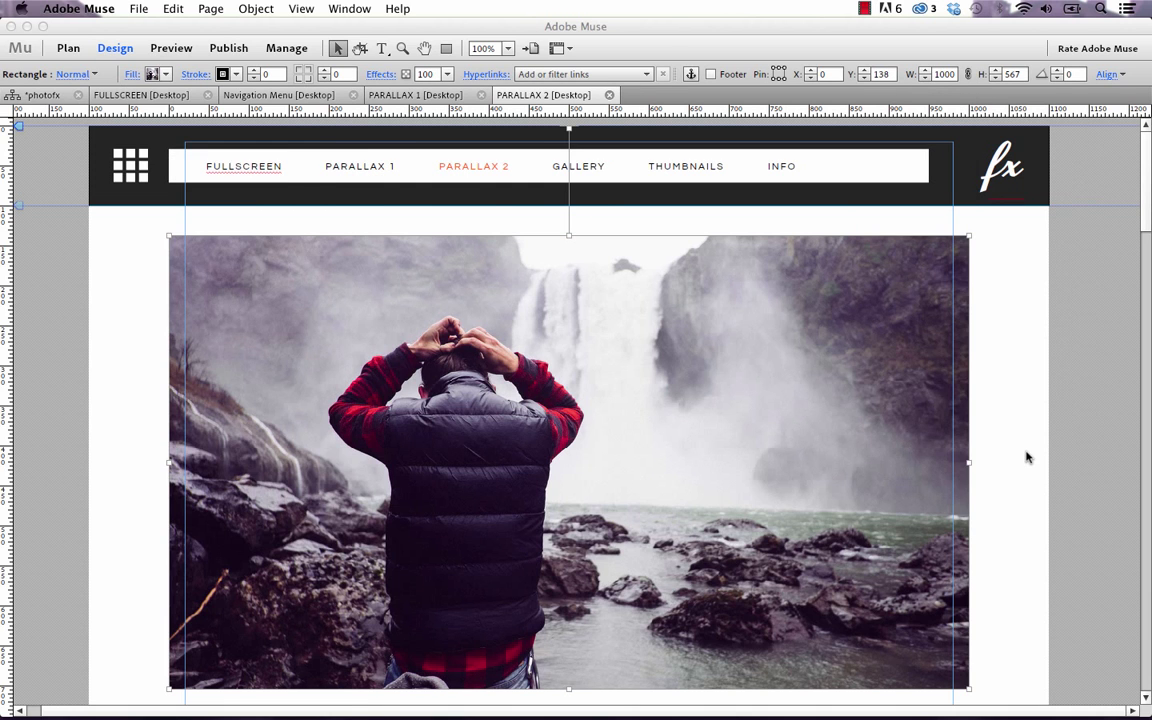
Step: Duplicate the clover image frame downward so the copy sits below the original at Y 3698
{"action": "scroll", "coordinate": [880, 445], "scroll_direction": "down", "scroll_amount": 10}
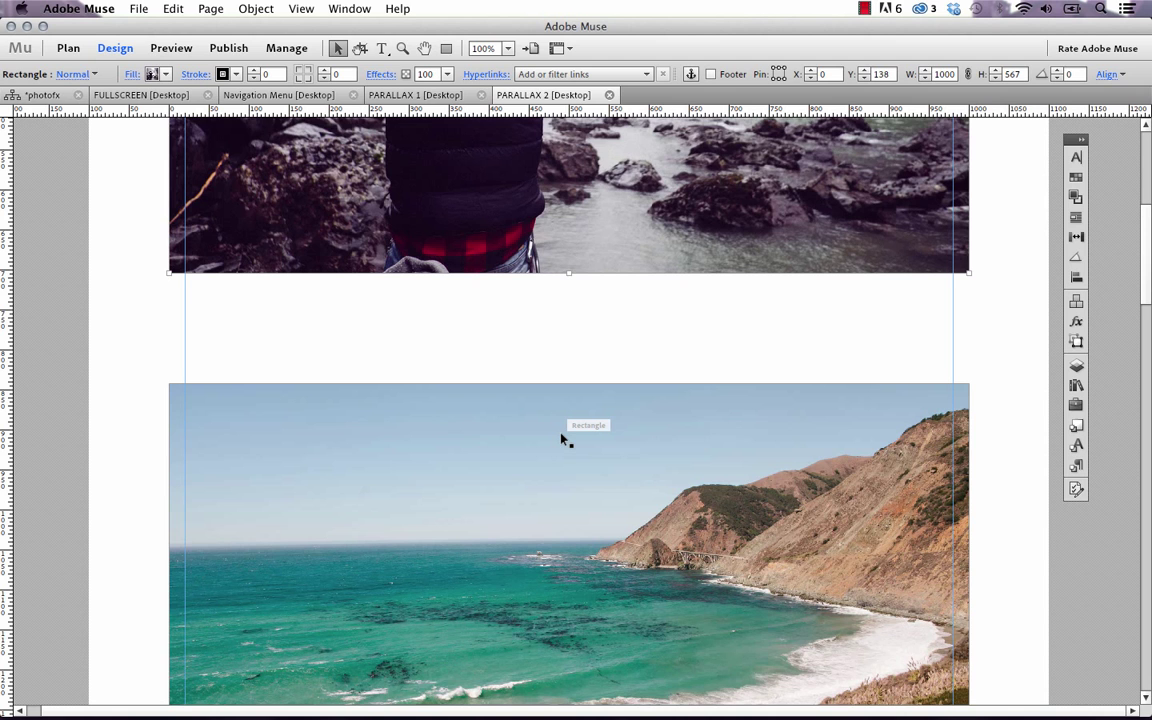
{"action": "scroll", "coordinate": [560, 440], "scroll_direction": "down", "scroll_amount": 20}
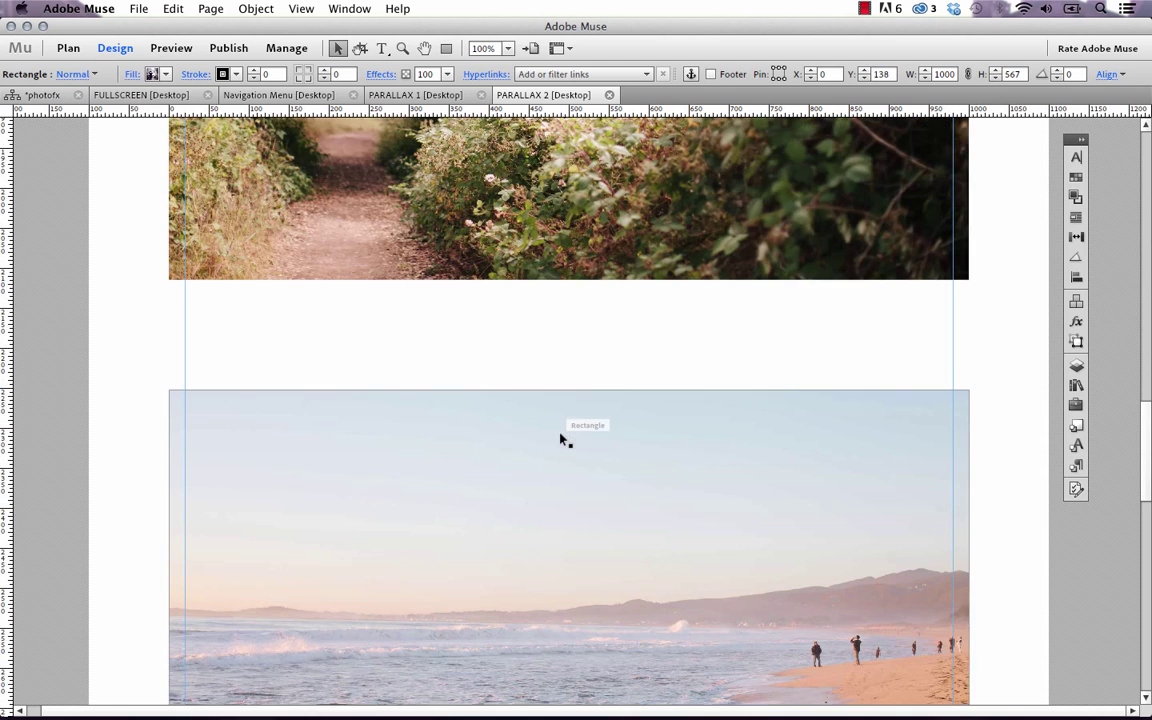
{"action": "scroll", "coordinate": [560, 440], "scroll_direction": "down", "scroll_amount": 3}
{"action": "left_click", "coordinate": [553, 435]}
{"action": "scroll", "coordinate": [555, 435], "scroll_direction": "up", "scroll_amount": 1}
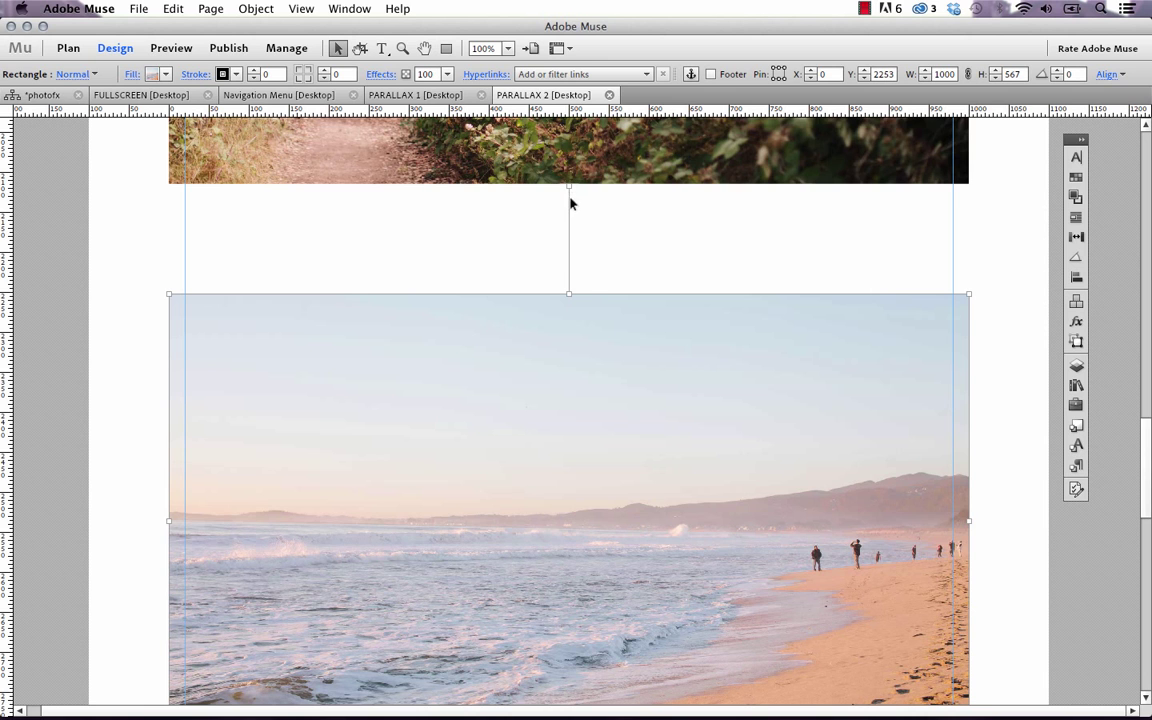
{"action": "scroll", "coordinate": [597, 394], "scroll_direction": "down", "scroll_amount": 17}
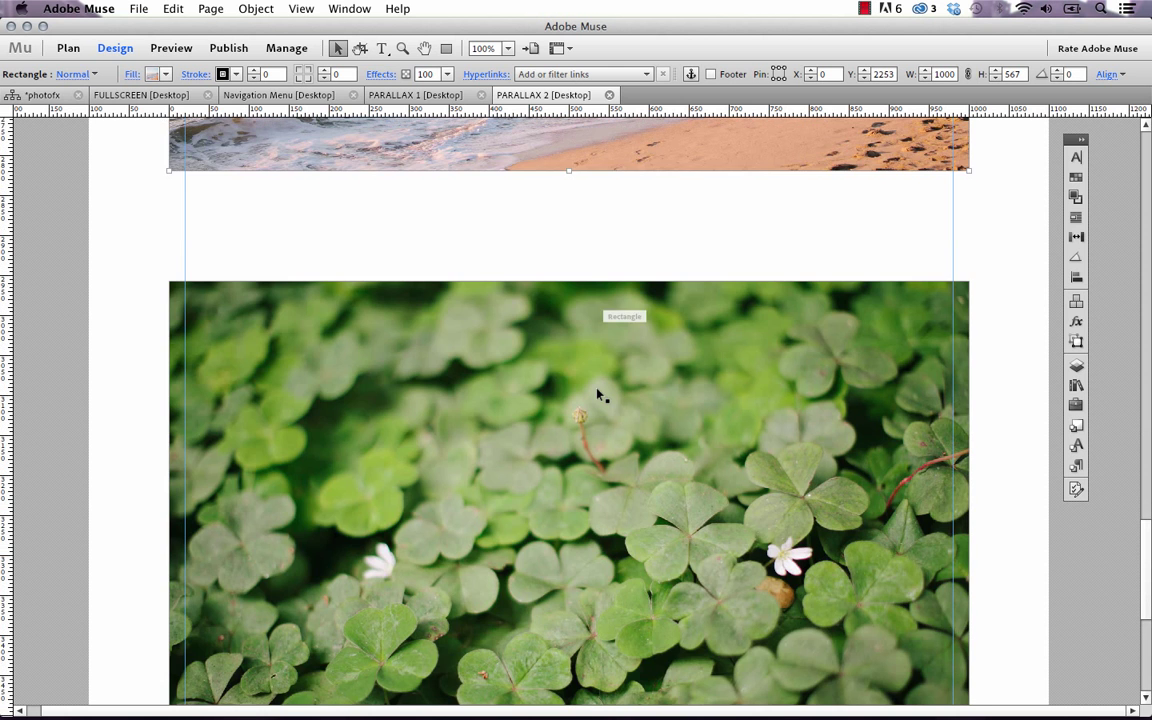
{"action": "left_click", "coordinate": [599, 386]}
{"action": "scroll", "coordinate": [599, 386], "scroll_direction": "down", "scroll_amount": 12}
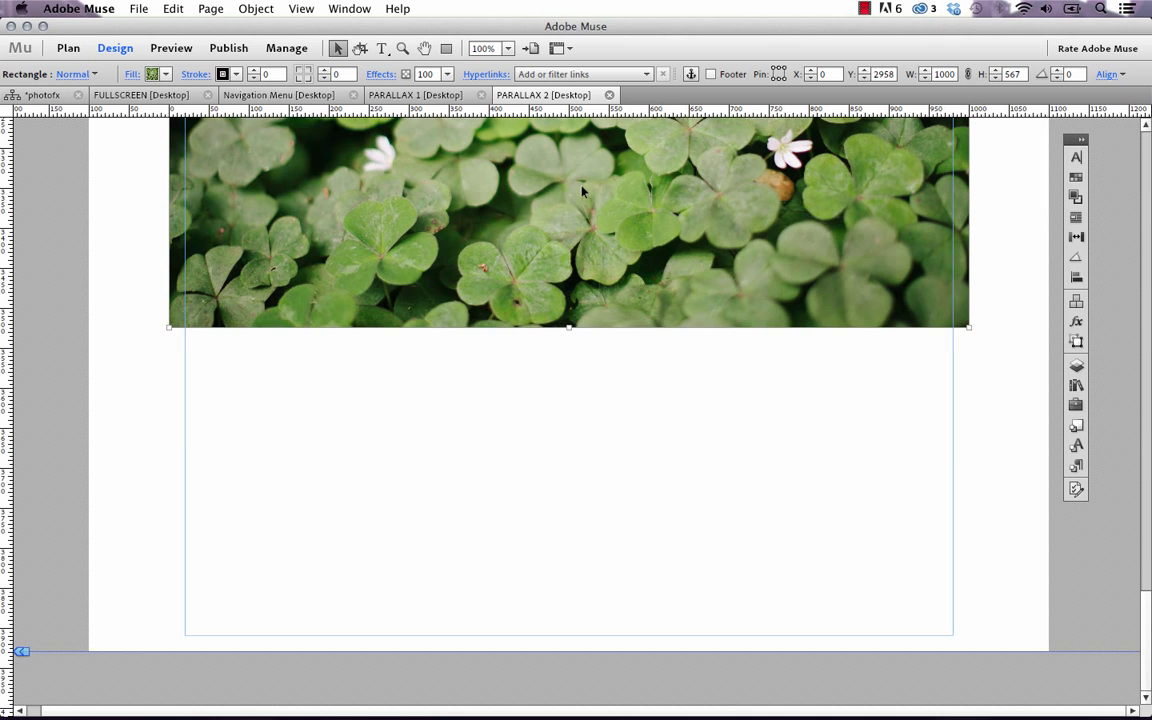
{"action": "left_click_drag", "start_coordinate": [586, 200], "coordinate": [638, 522]}
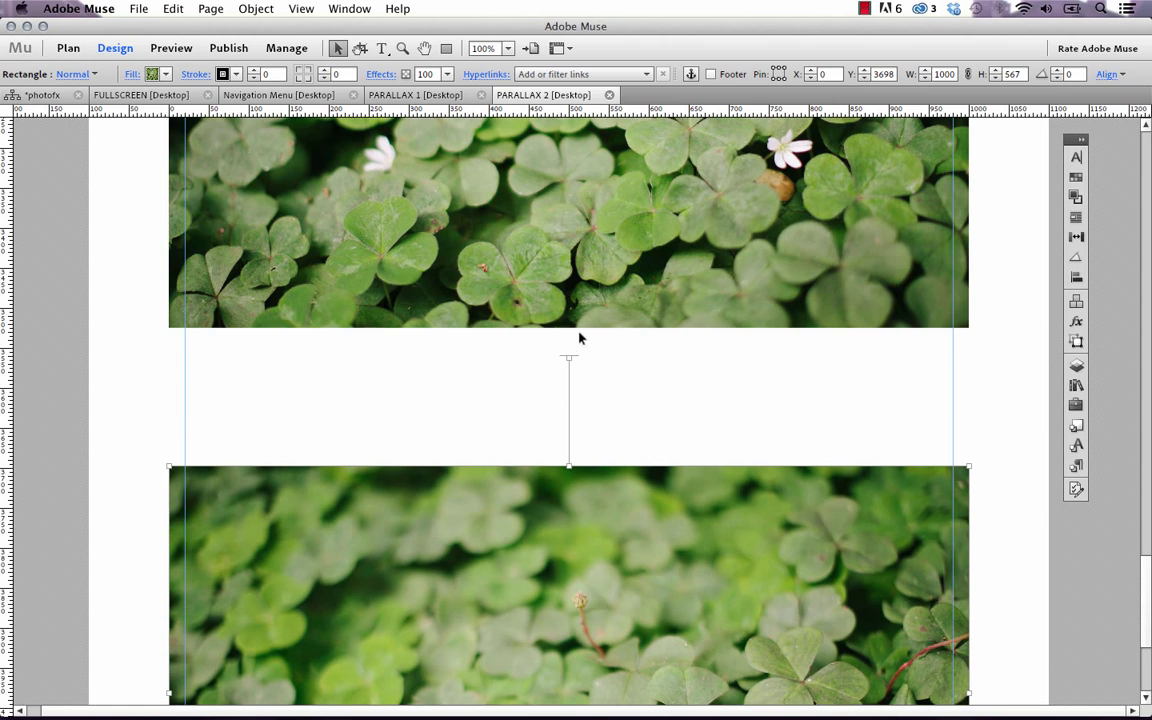
Step: Fill the lower clover copy with forest5.jpg, then preview the page in the browser
{"action": "left_click", "coordinate": [480, 389]}
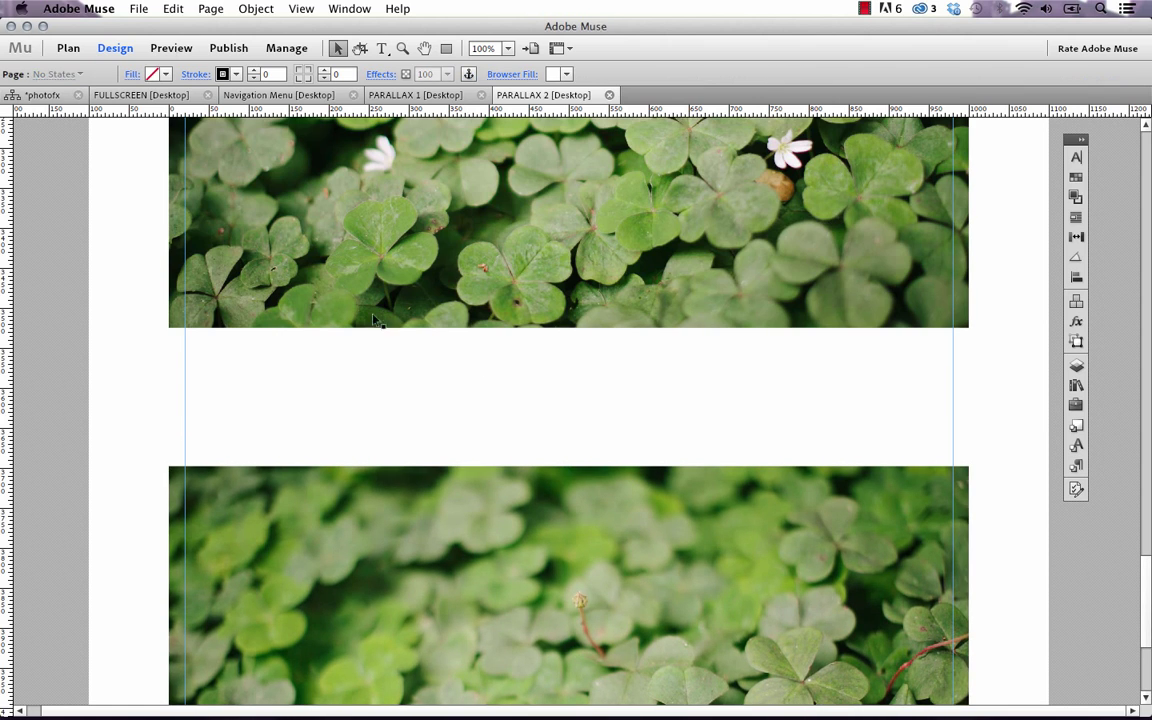
{"action": "left_click", "coordinate": [140, 9]}
{"action": "left_click", "coordinate": [470, 480]}
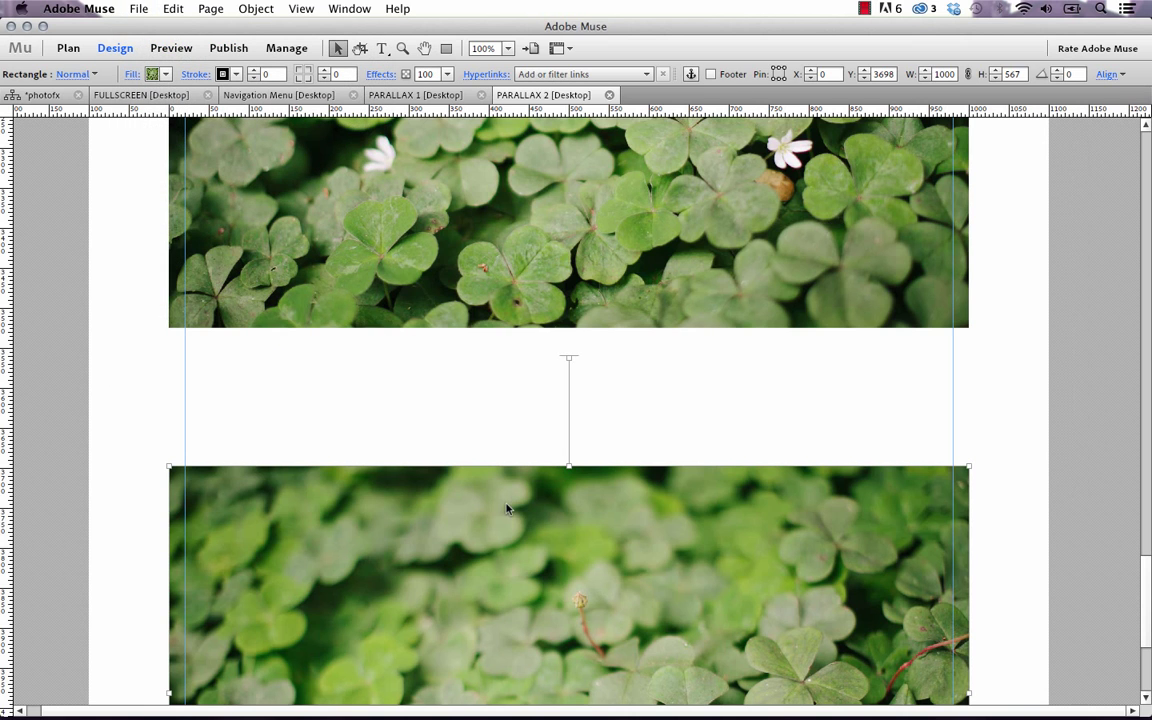
{"action": "left_click", "coordinate": [131, 74]}
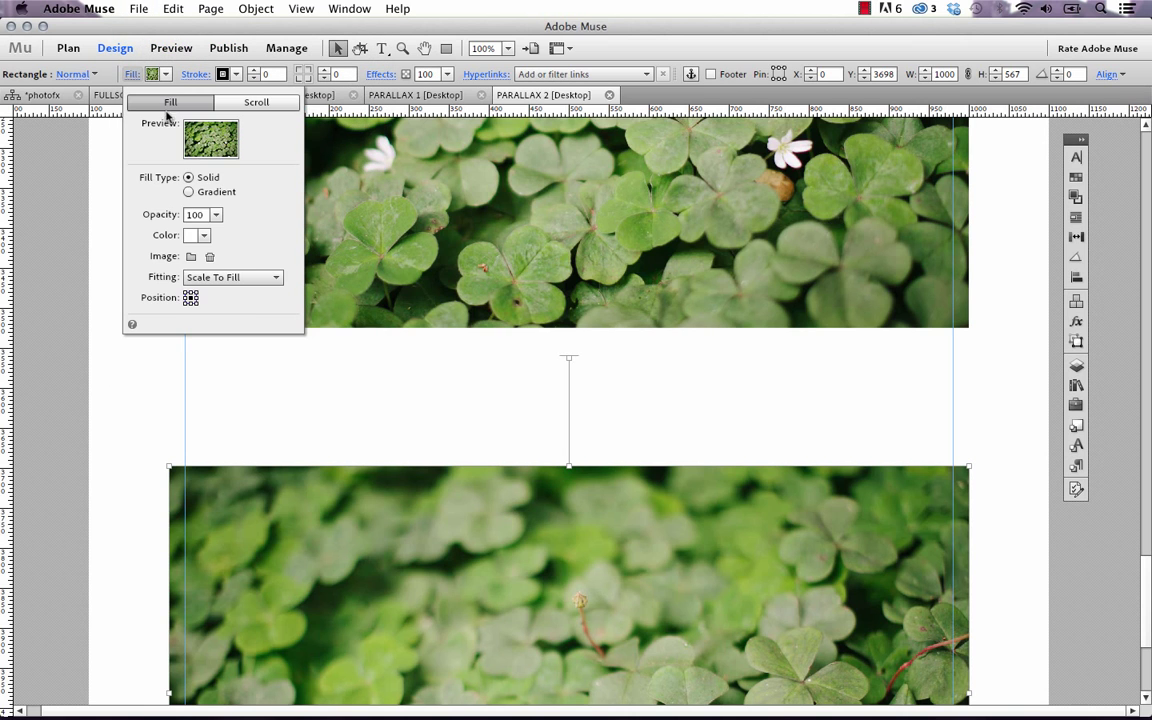
{"action": "left_click", "coordinate": [191, 256]}
{"action": "left_click", "coordinate": [578, 292]}
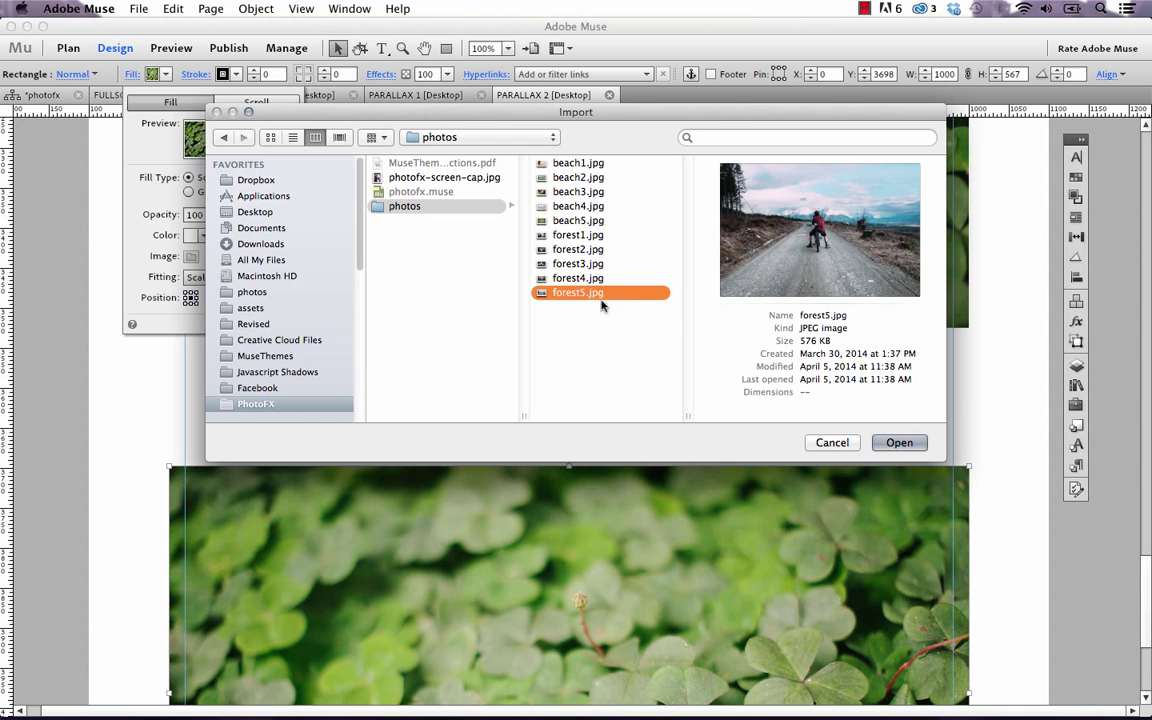
{"action": "left_click", "coordinate": [897, 443]}
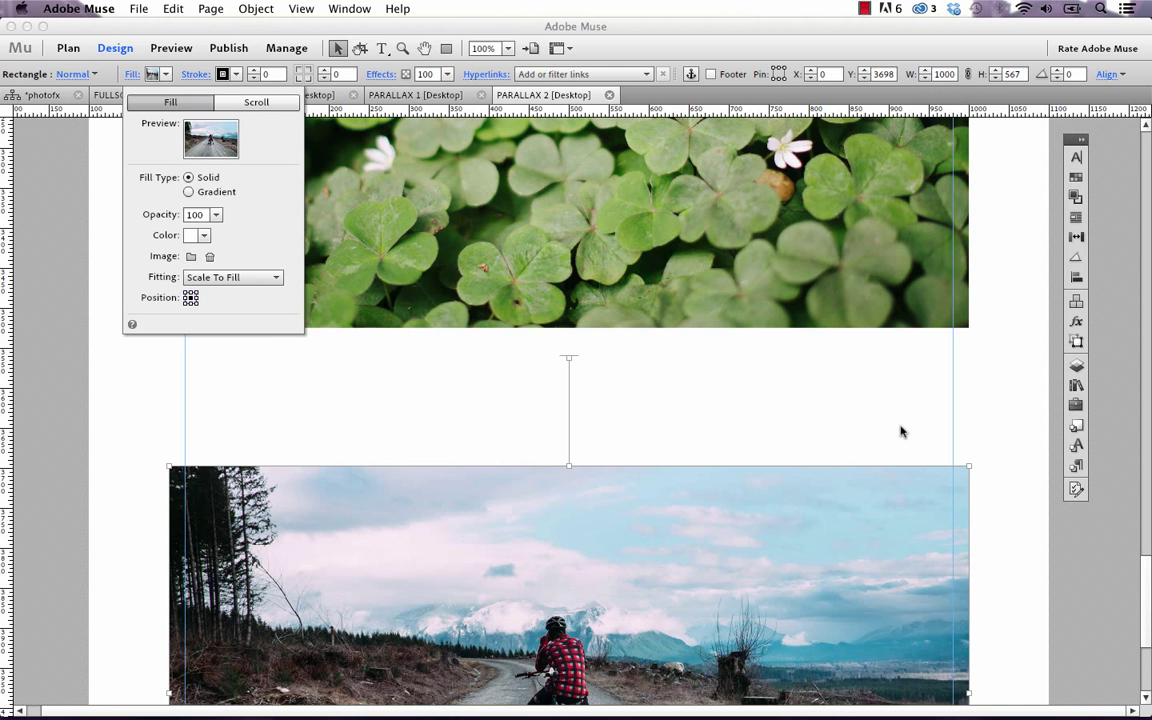
{"action": "left_click", "coordinate": [138, 8]}
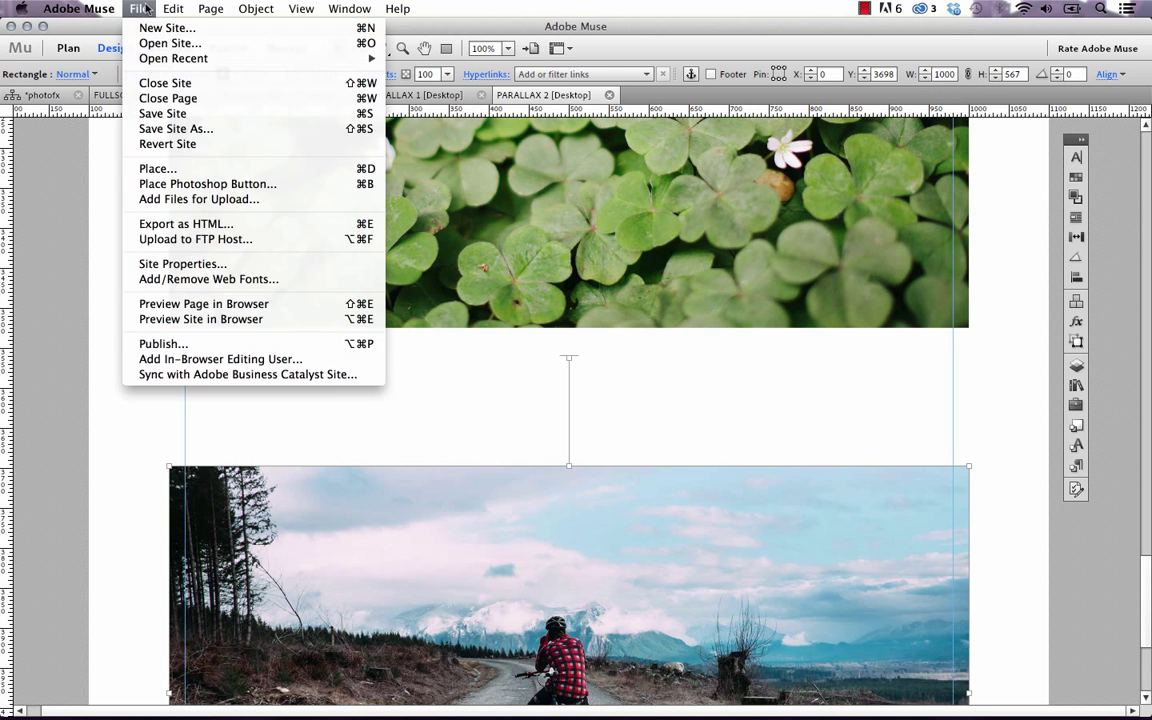
{"action": "left_click", "coordinate": [240, 303]}
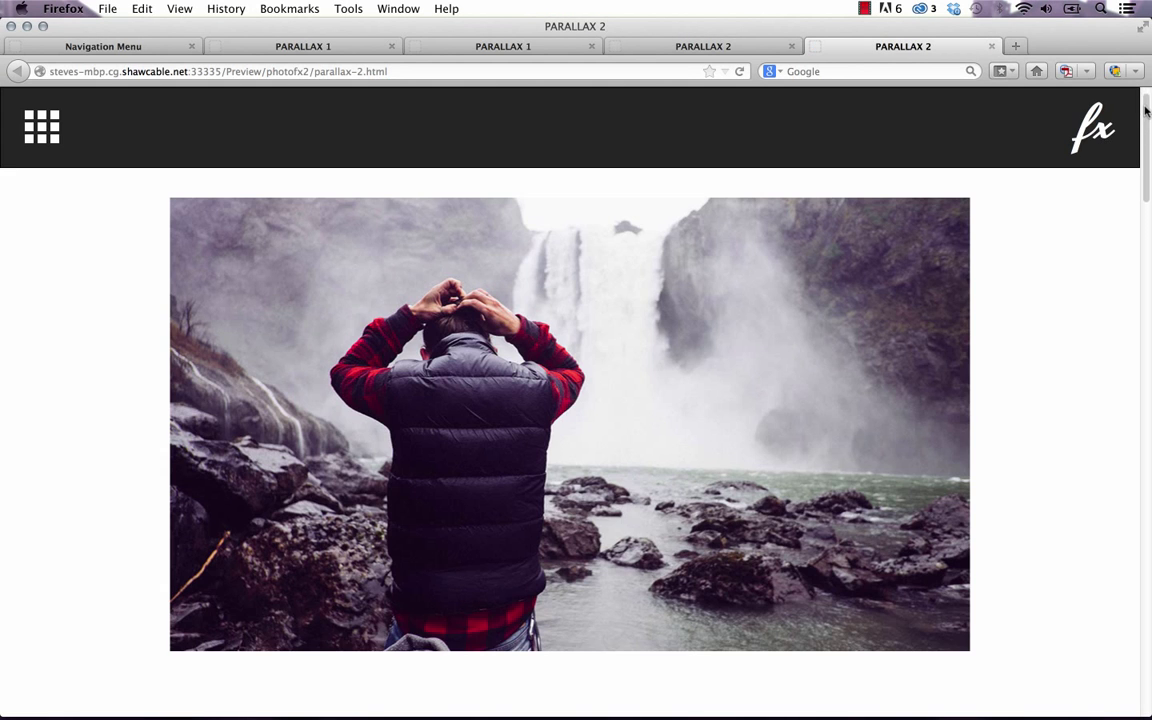
Step: Scroll the Firefox preview to the bottom to see the cyclist section under the clover photo
{"action": "left_click_drag", "start_coordinate": [1146, 110], "coordinate": [1147, 622]}
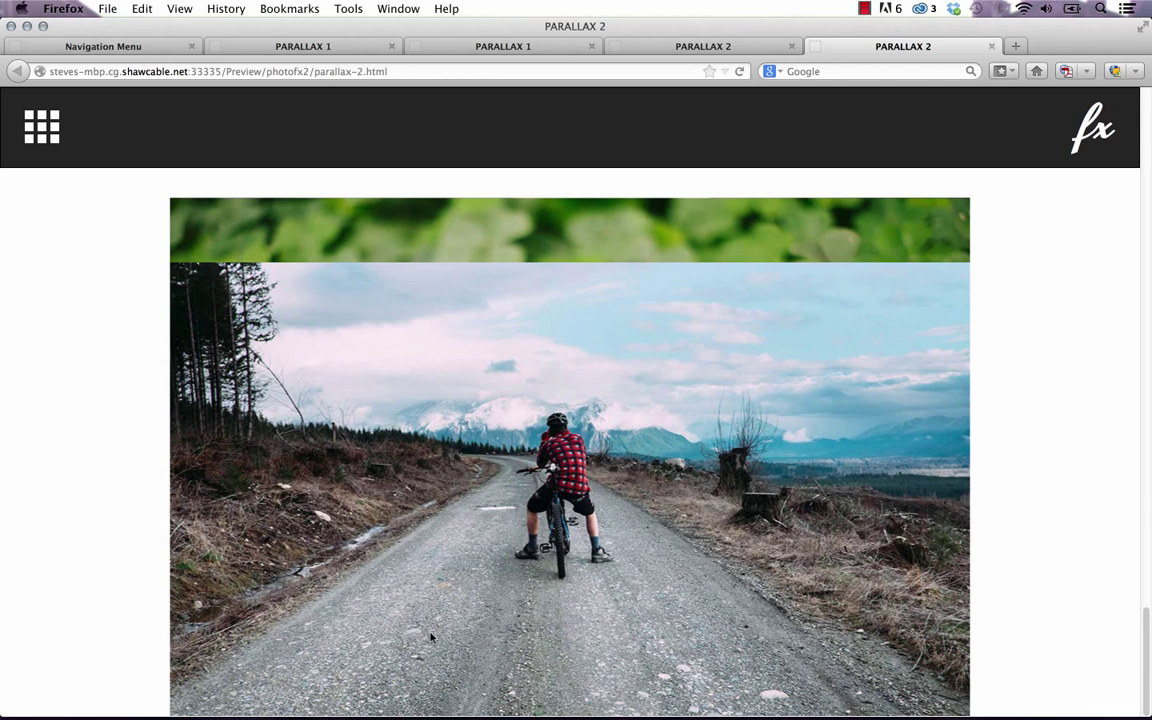
Step: Back in Muse, set the page bottom to 4404 px and raise the cyclist frame to Y 3663
{"action": "left_click", "coordinate": [450, 700]}
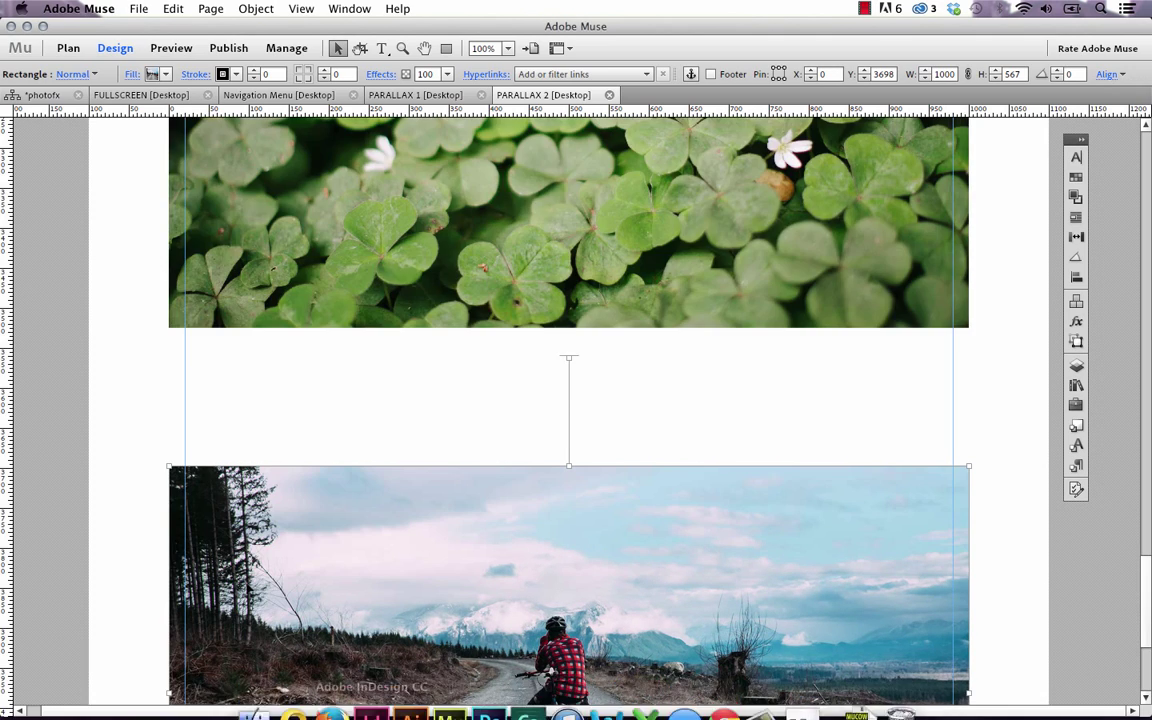
{"action": "scroll", "coordinate": [212, 490], "scroll_direction": "down", "scroll_amount": 5}
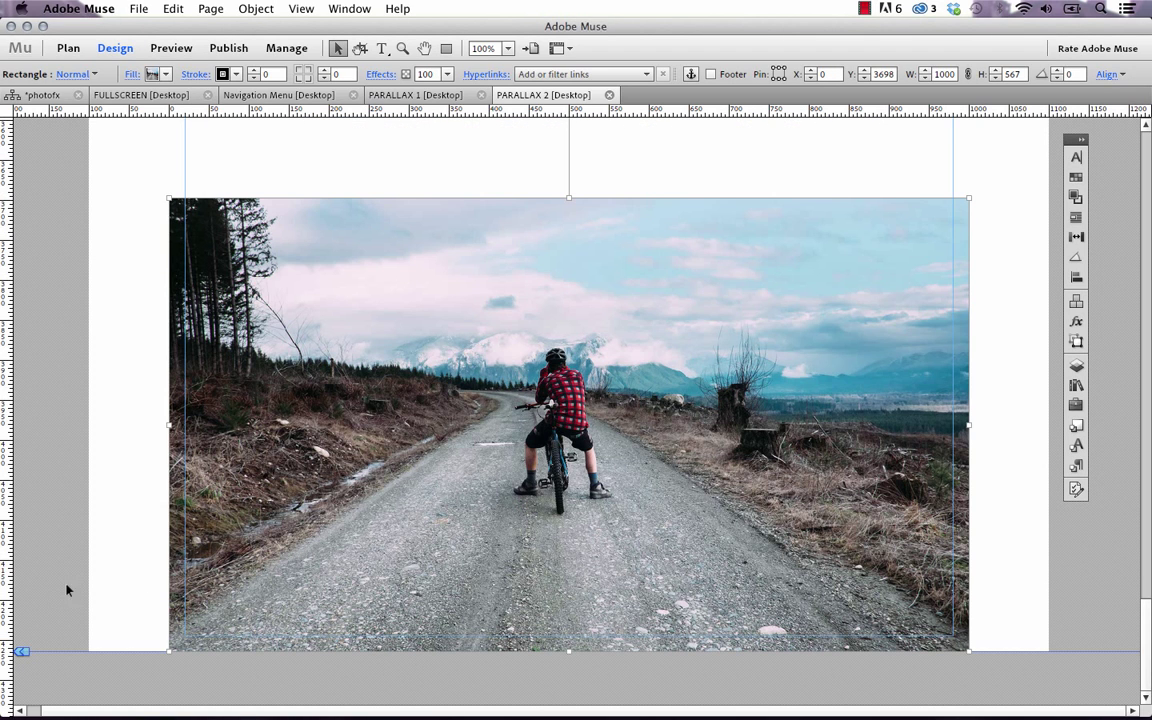
{"action": "mouse_move", "coordinate": [20, 652]}
{"action": "left_mouse_down"}
{"action": "mouse_move", "coordinate": [21, 690]}
{"action": "mouse_move", "coordinate": [20, 668]}
{"action": "left_mouse_up"}
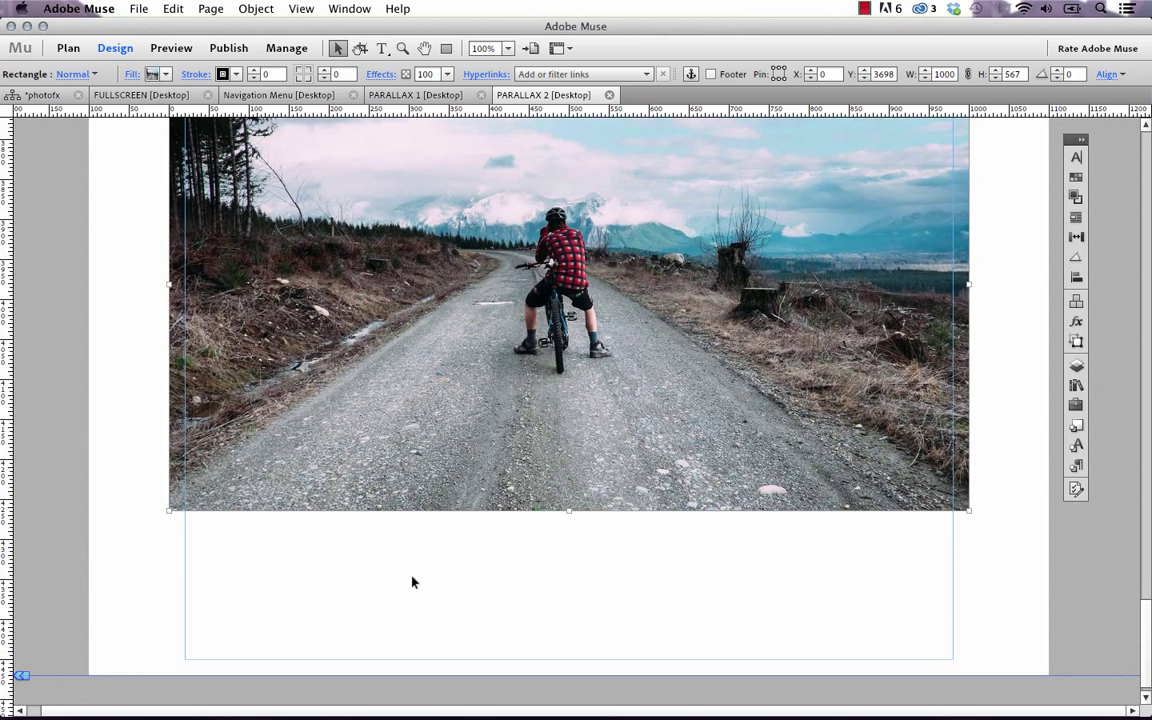
{"action": "scroll", "coordinate": [413, 581], "scroll_direction": "up", "scroll_amount": 3}
{"action": "scroll", "coordinate": [627, 496], "scroll_direction": "up", "scroll_amount": 6}
{"action": "left_click_drag", "start_coordinate": [675, 549], "coordinate": [669, 520]}
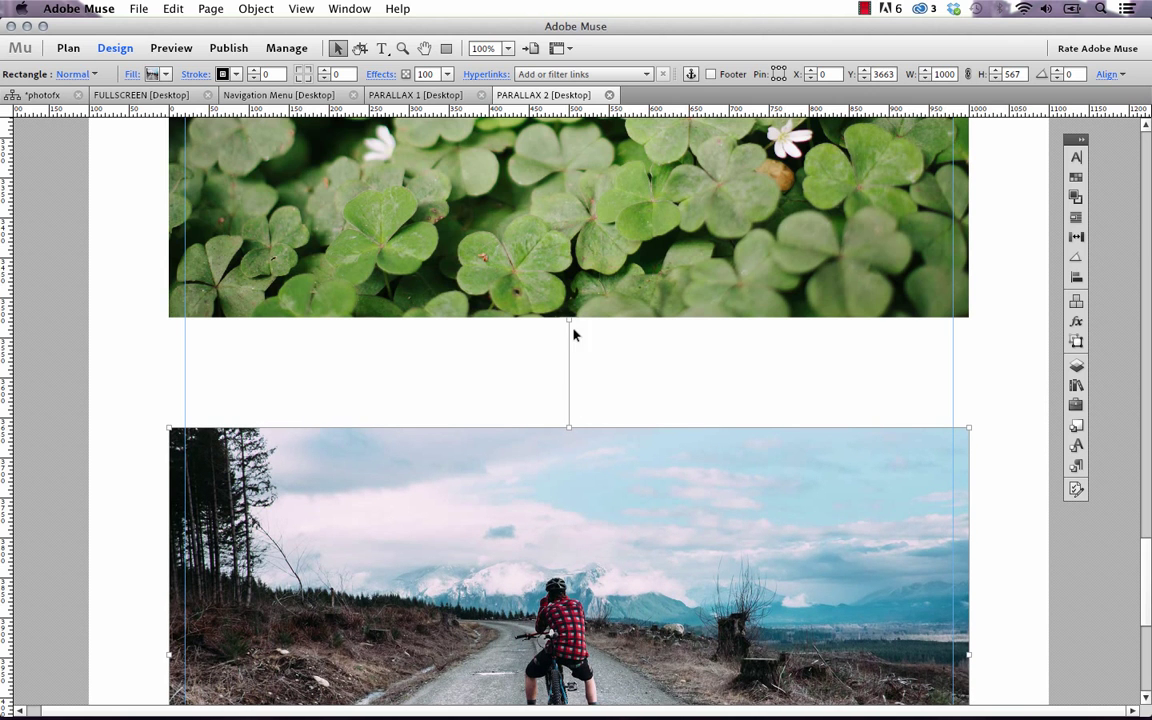
{"action": "scroll", "coordinate": [568, 380], "scroll_direction": "up", "scroll_amount": 20}
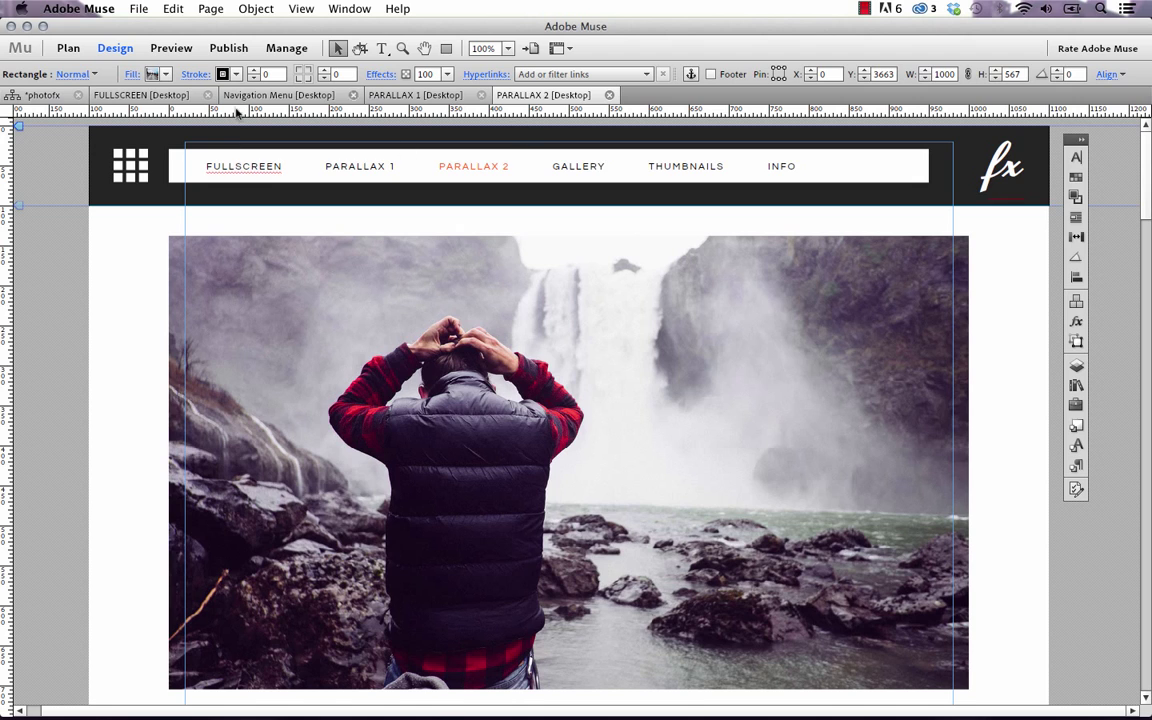
Step: Draw a 95 by 138 px test rectangle and delete it
{"action": "left_click", "coordinate": [446, 48]}
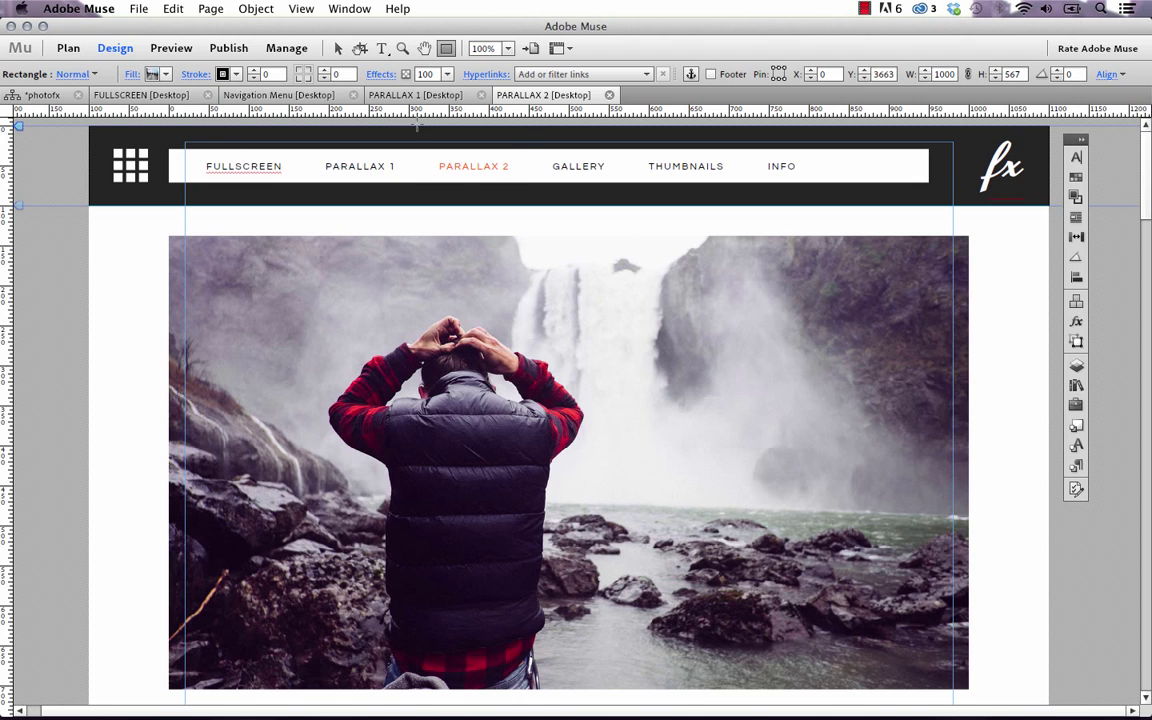
{"action": "left_click_drag", "start_coordinate": [414, 127], "coordinate": [490, 237]}
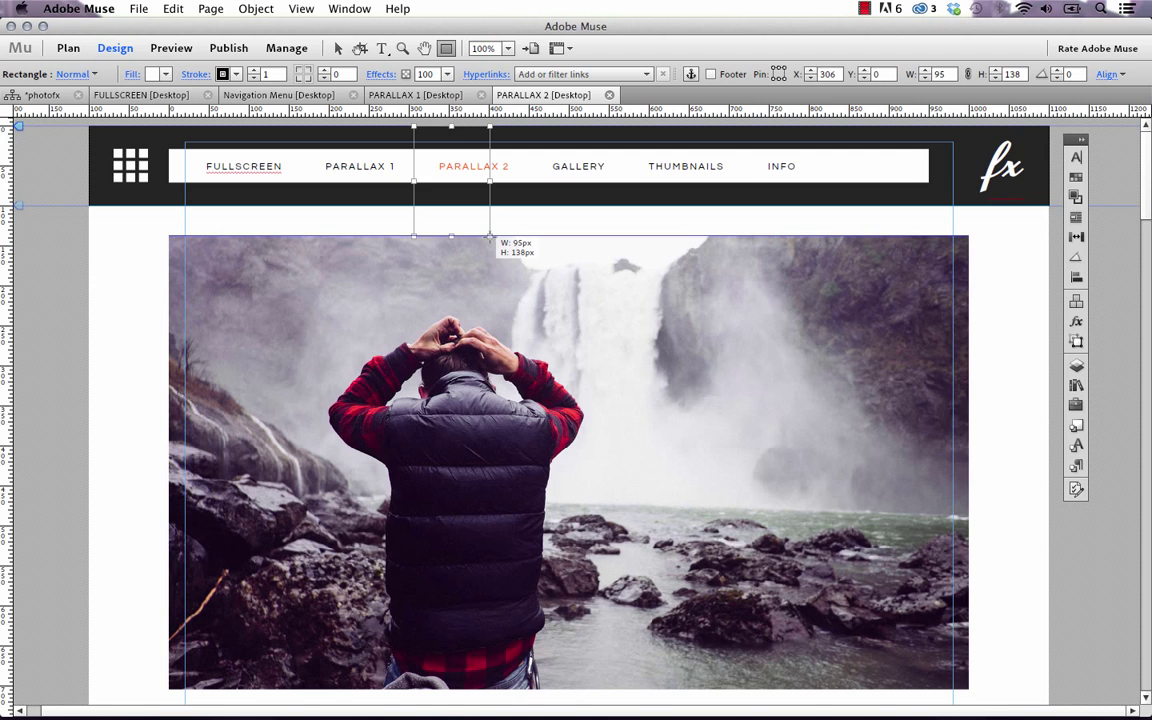
{"action": "key", "text": "Delete"}
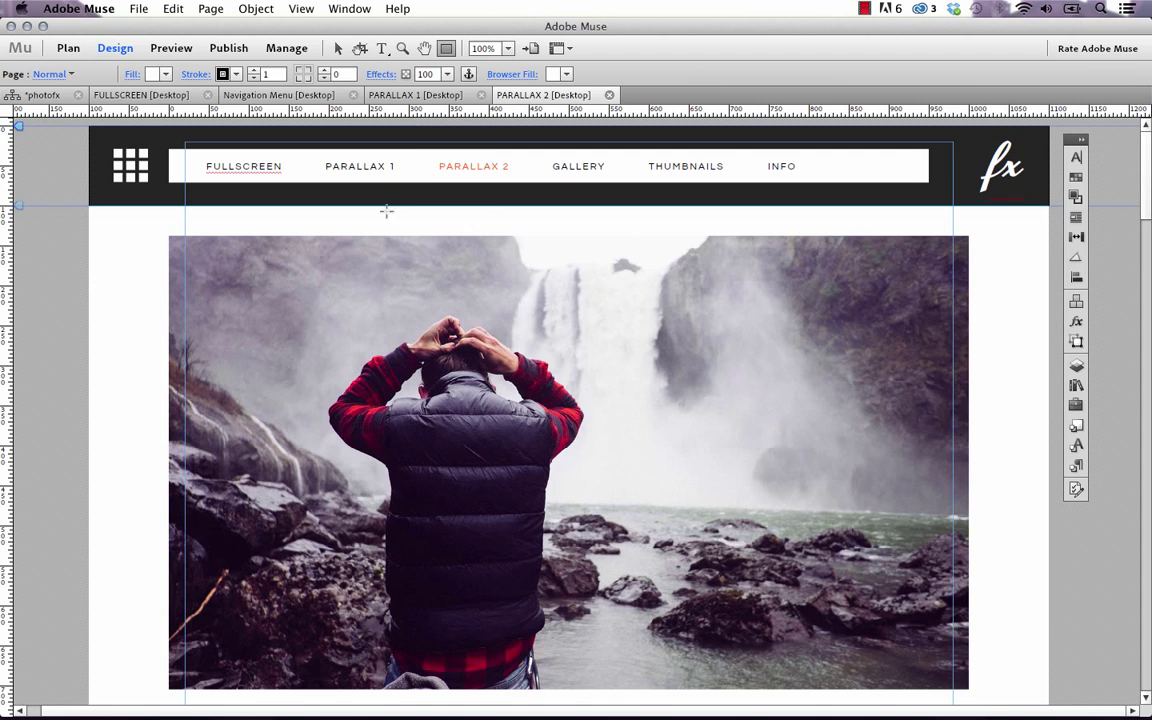
{"action": "left_click_drag", "start_coordinate": [1147, 162], "coordinate": [1143, 590]}
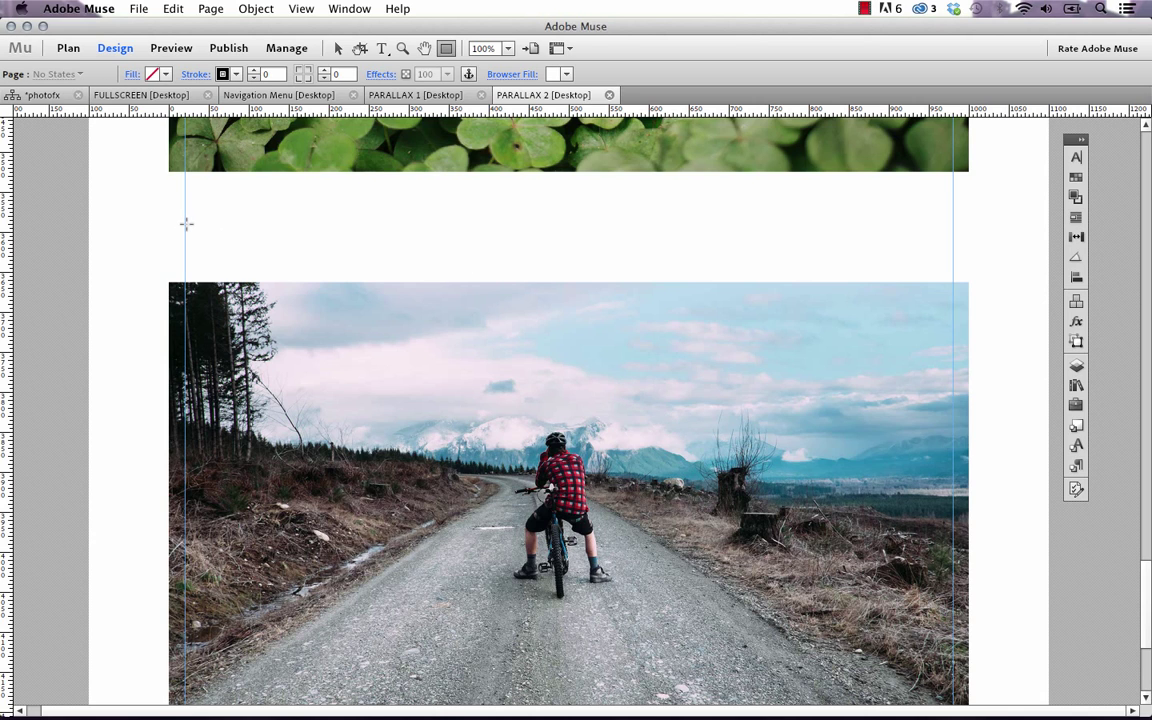
Step: Reselect the cyclist image frame and preview the PARALLAX 2 page in the browser again
{"action": "left_click", "coordinate": [338, 48]}
{"action": "left_click", "coordinate": [522, 406]}
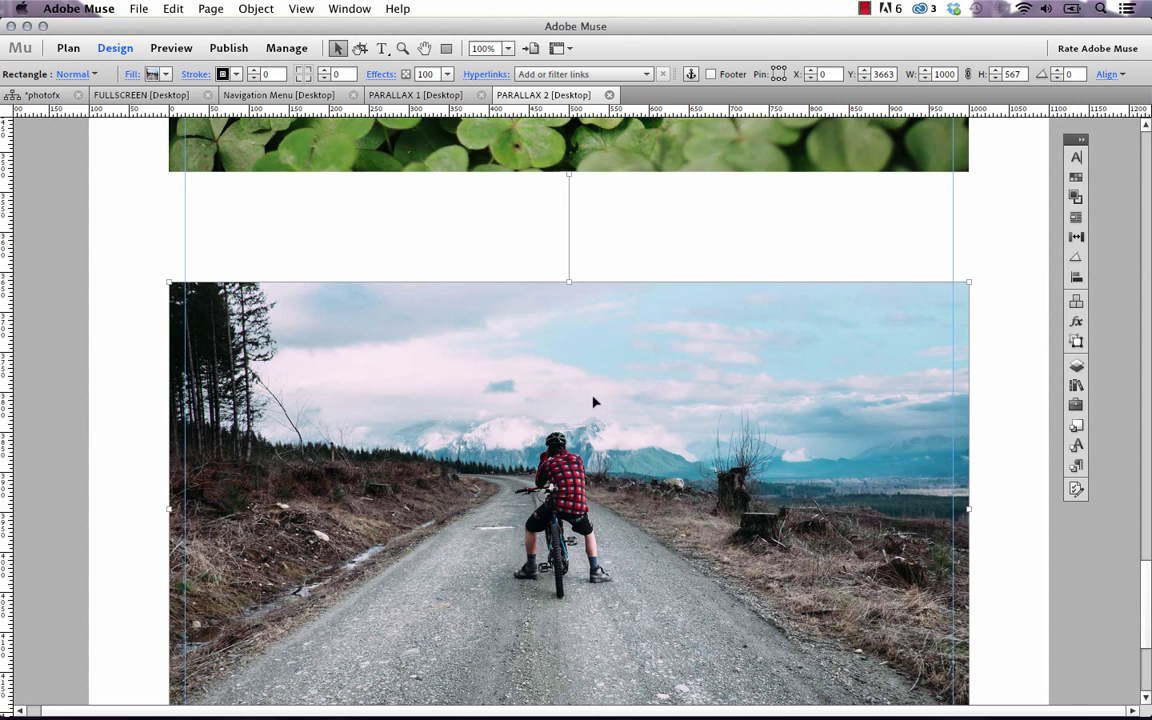
{"action": "left_click", "coordinate": [128, 10]}
{"action": "left_click", "coordinate": [205, 303]}
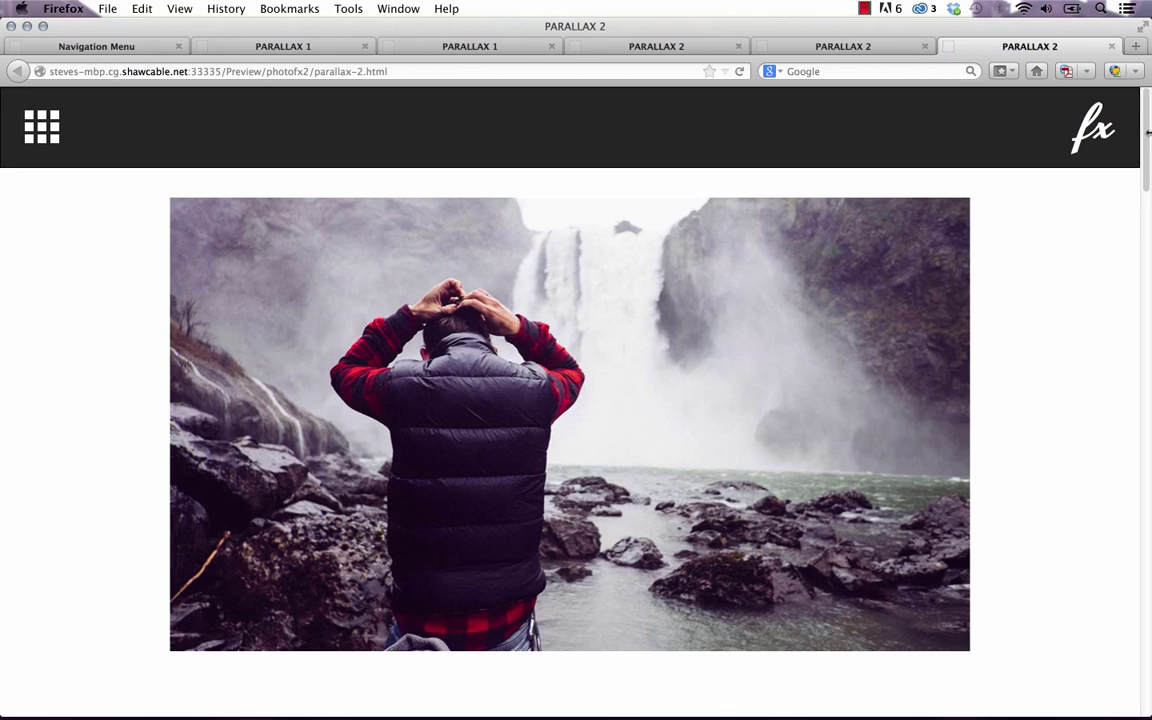
{"action": "left_click_drag", "start_coordinate": [1148, 133], "coordinate": [1146, 630]}
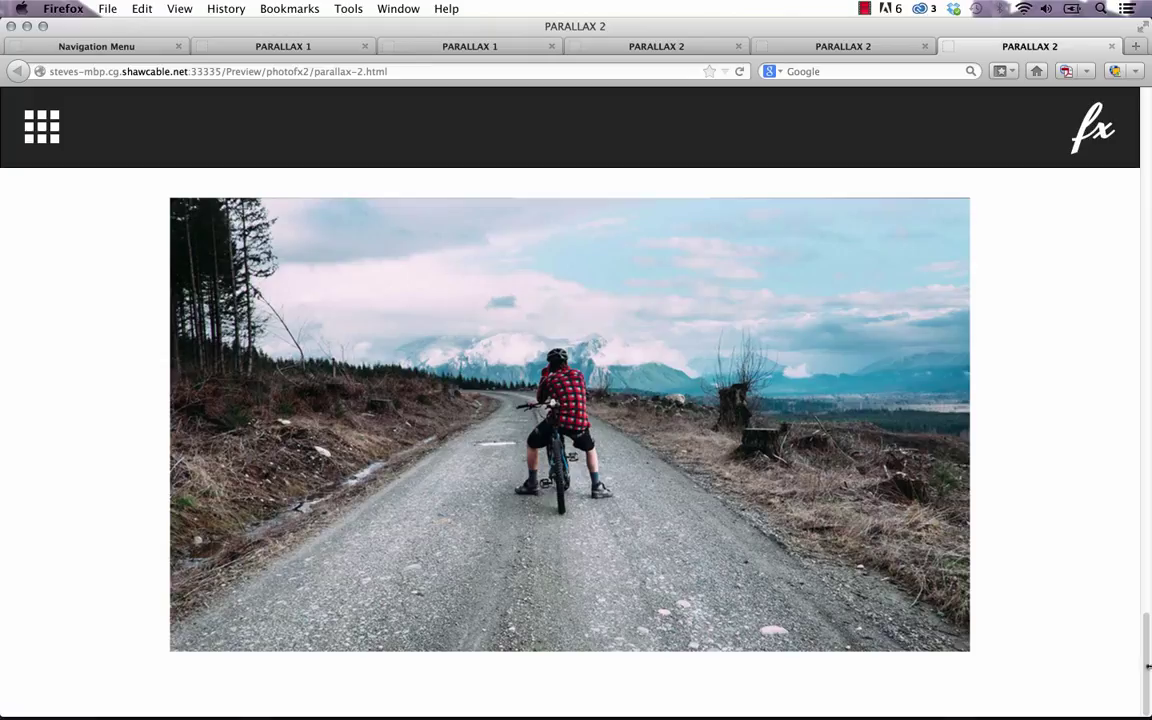